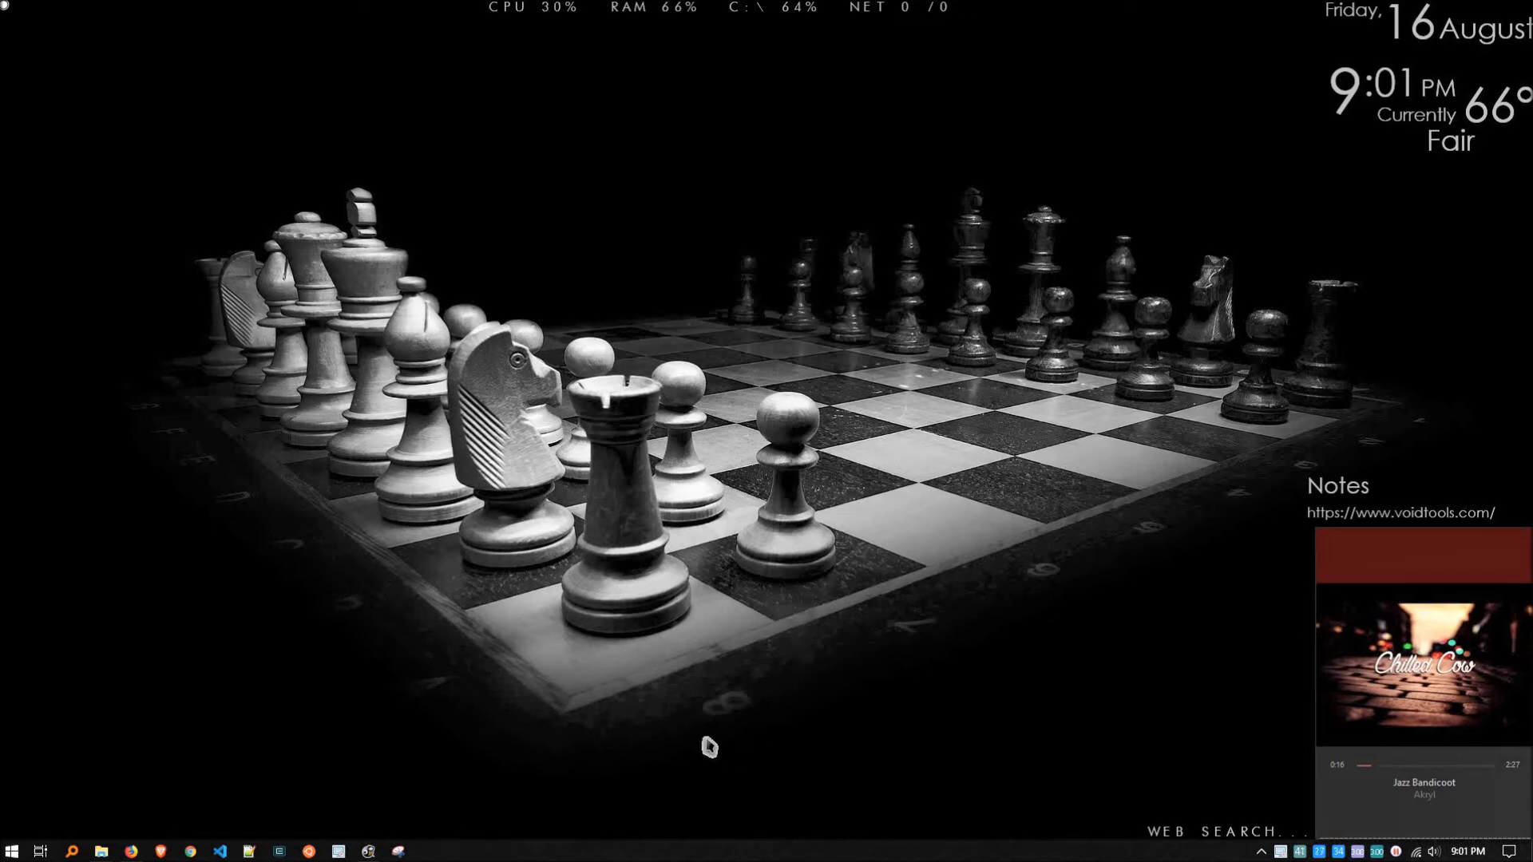
Step: Open File Explorer on the desktop's New folder, listing its 13 files
click(100, 851)
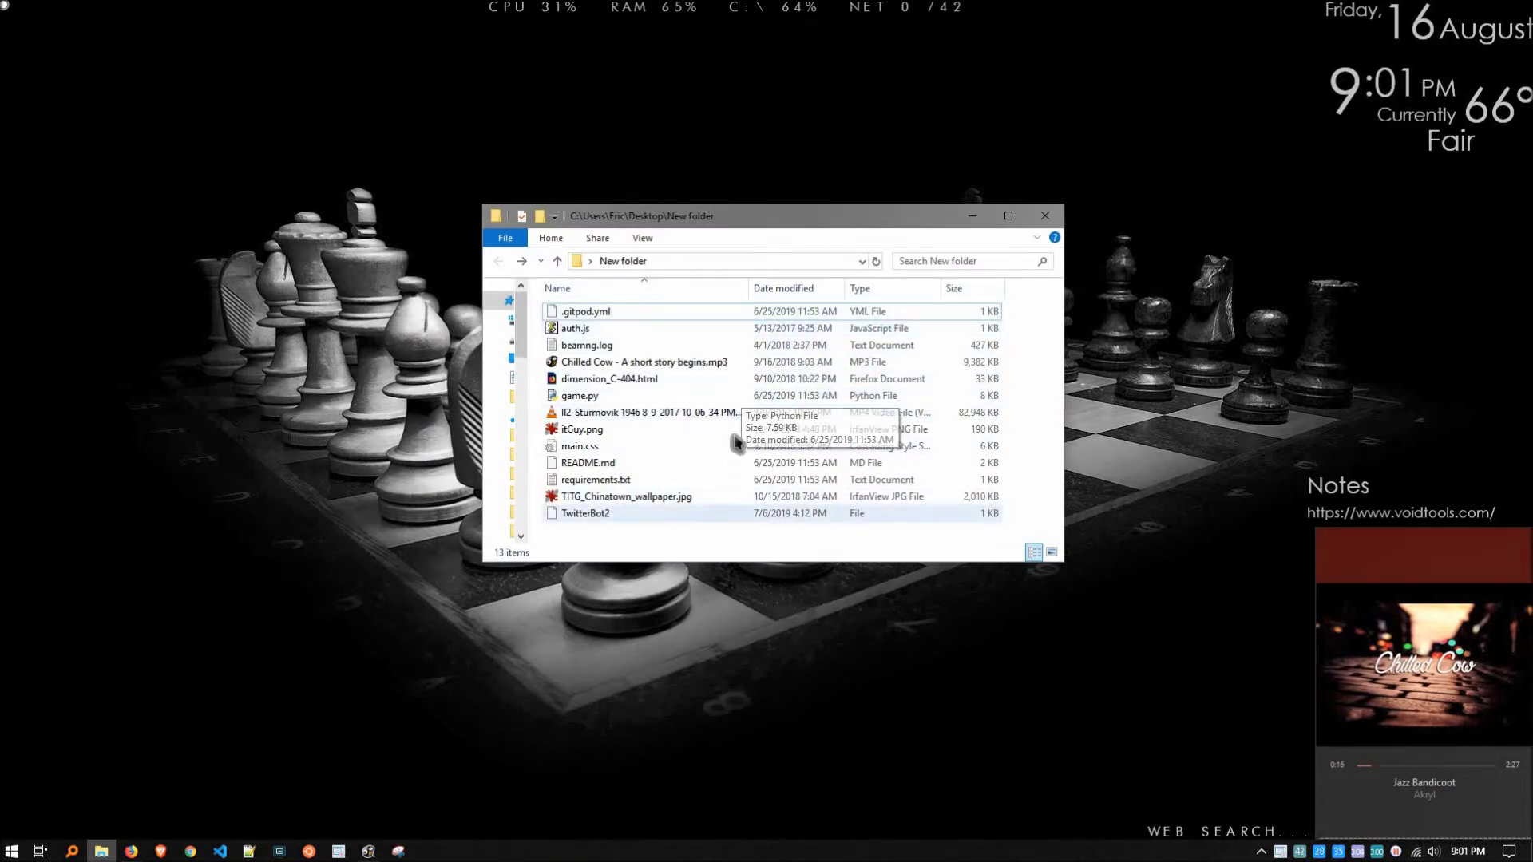
Step: Select beamng.log and dimension_C-404.html in turn, finishing with .gitpod.yml selected
click(691, 312)
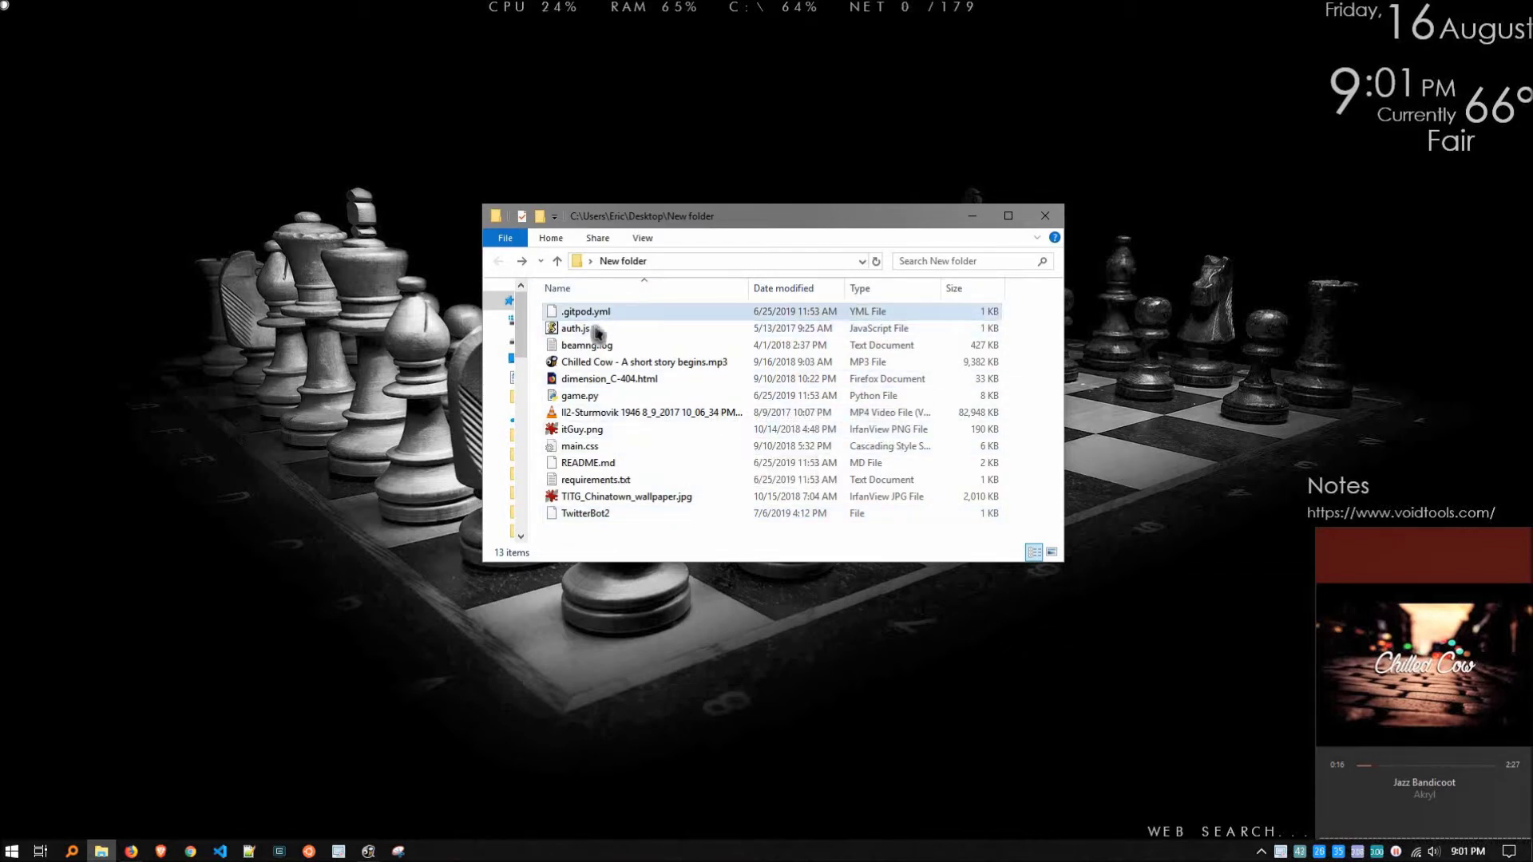
click(637, 346)
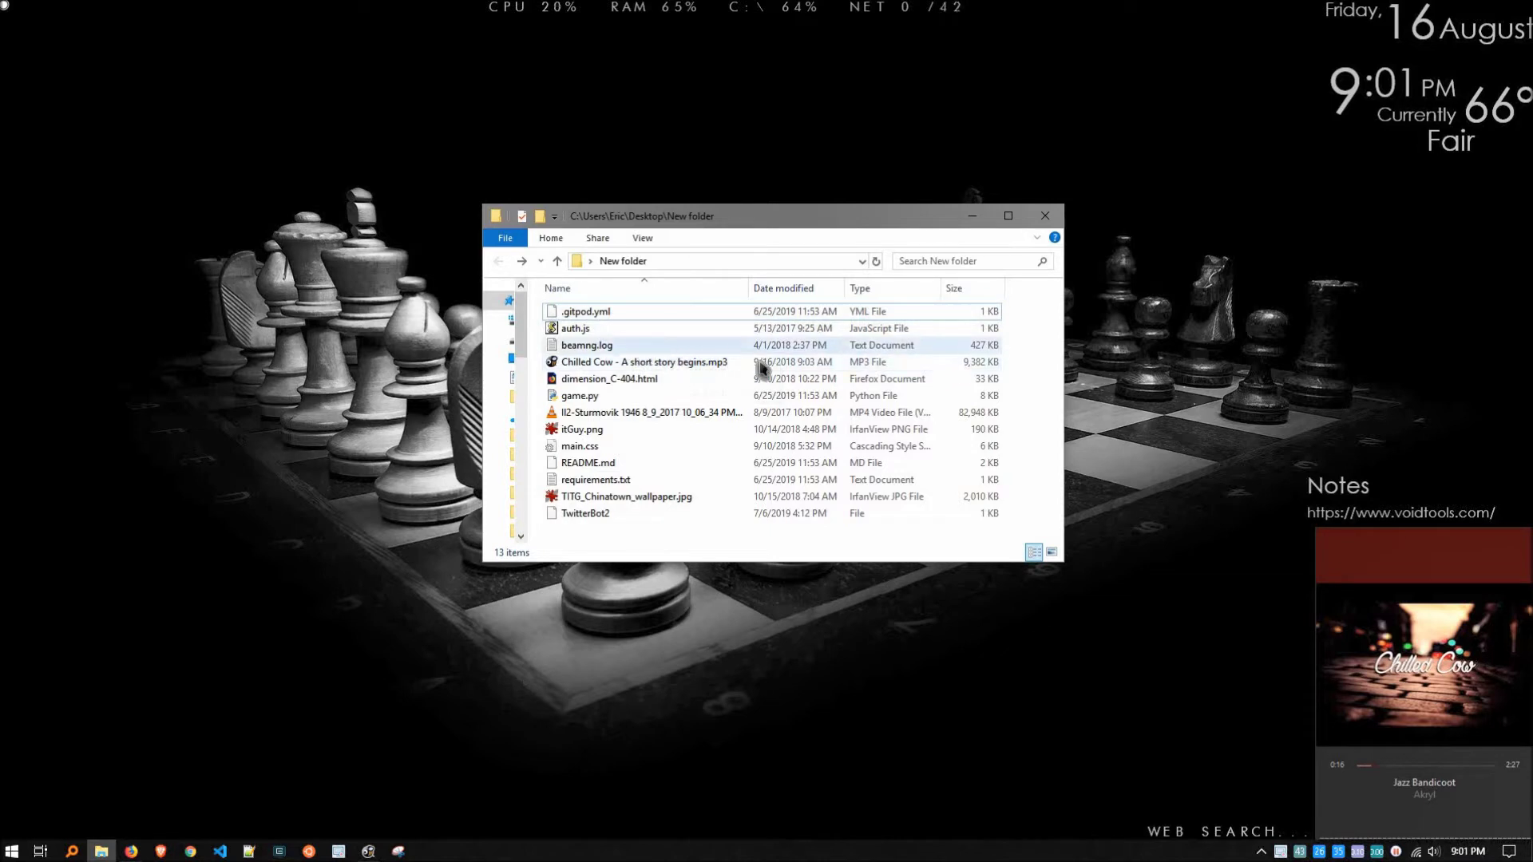
click(763, 368)
click(655, 382)
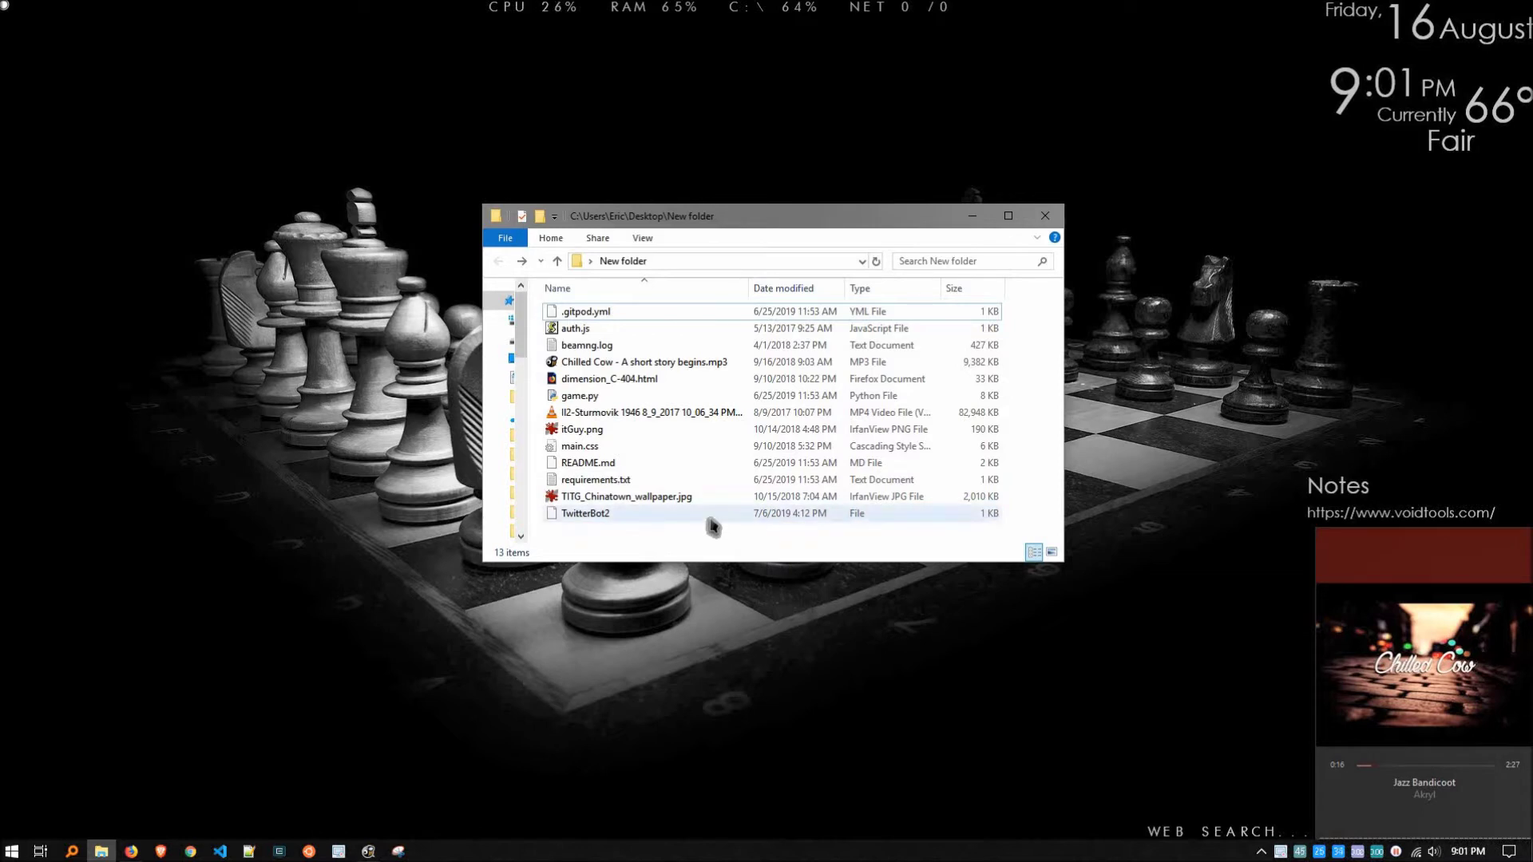
click(605, 313)
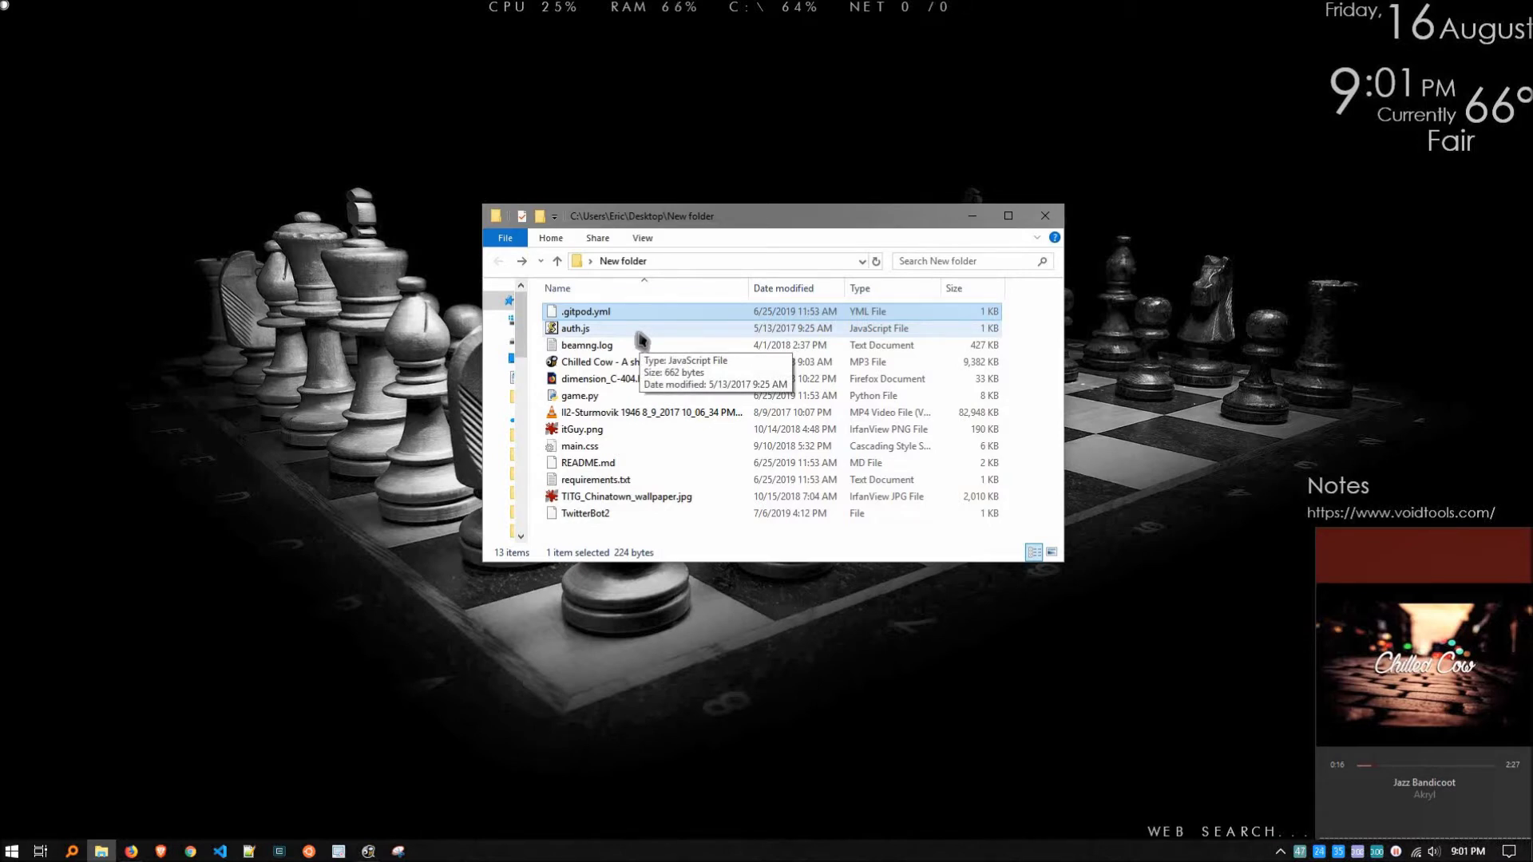
Step: QuickLook-preview .gitpod.yml and then the code in auth.js, closing each preview
key(space)
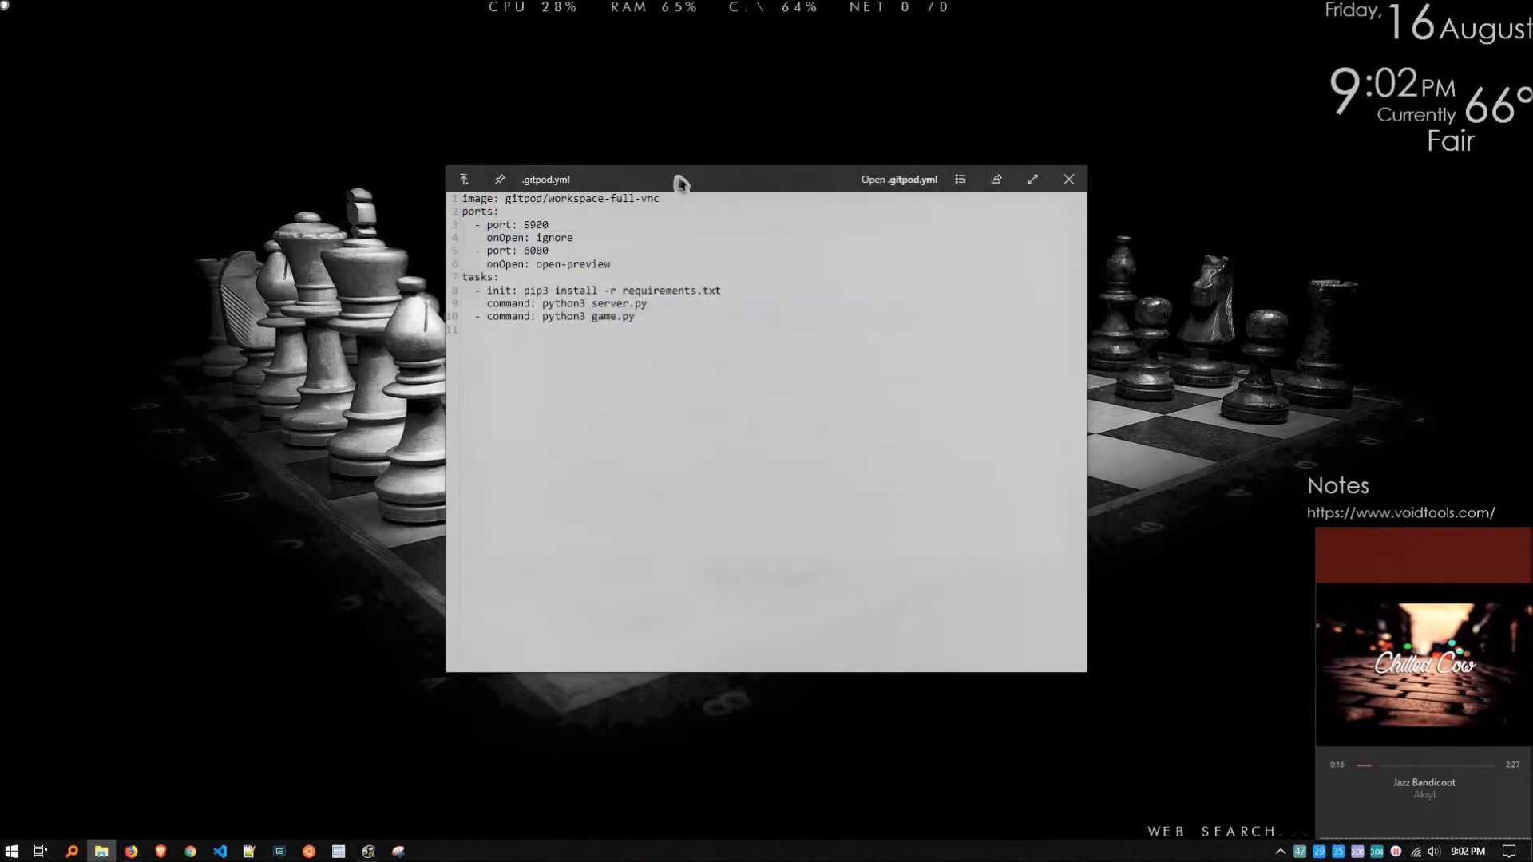
click(1068, 179)
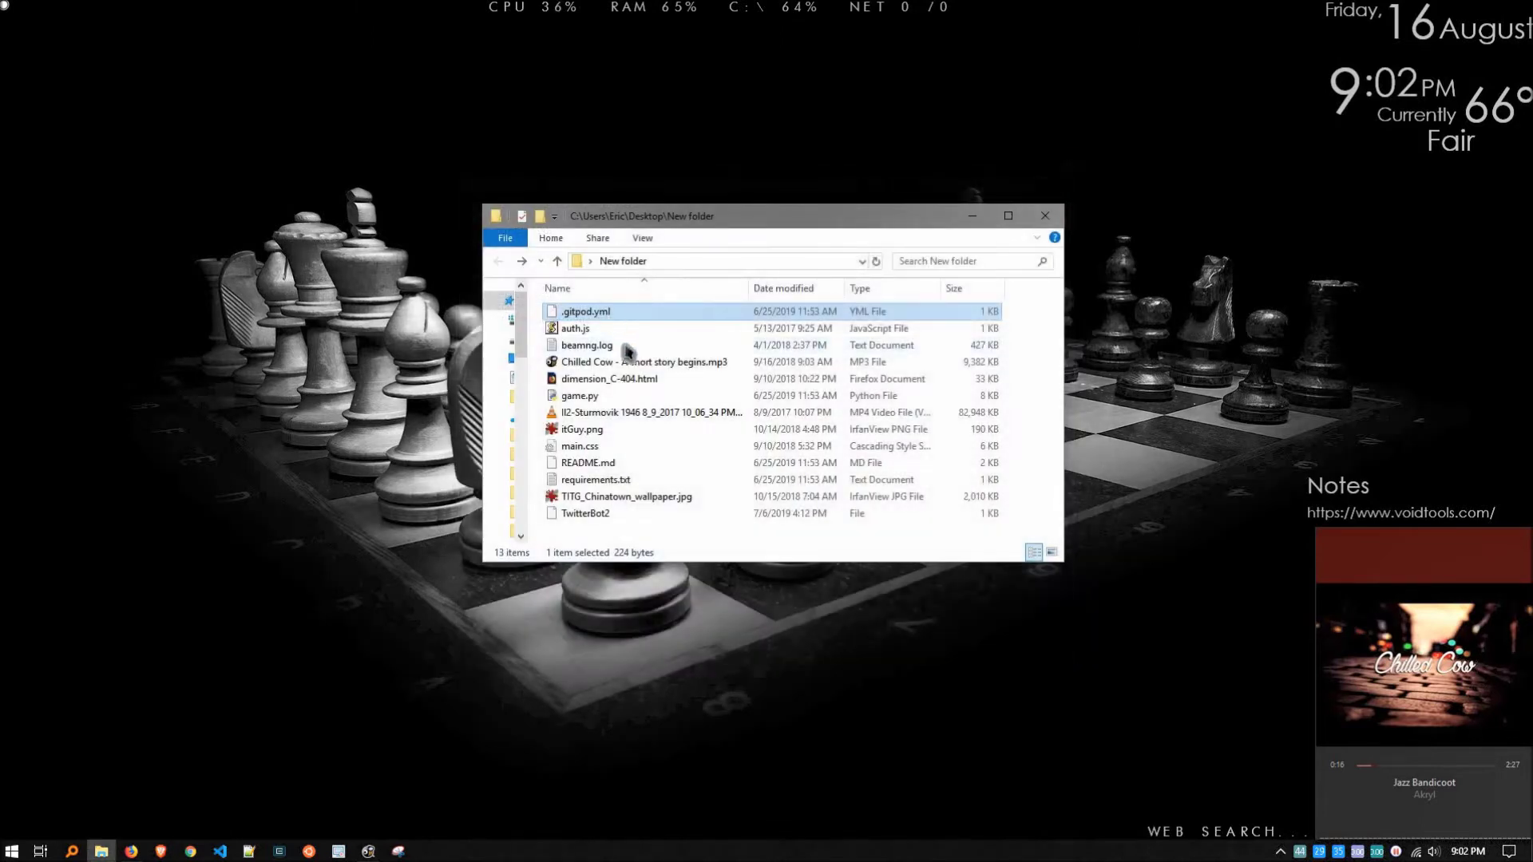
click(577, 329)
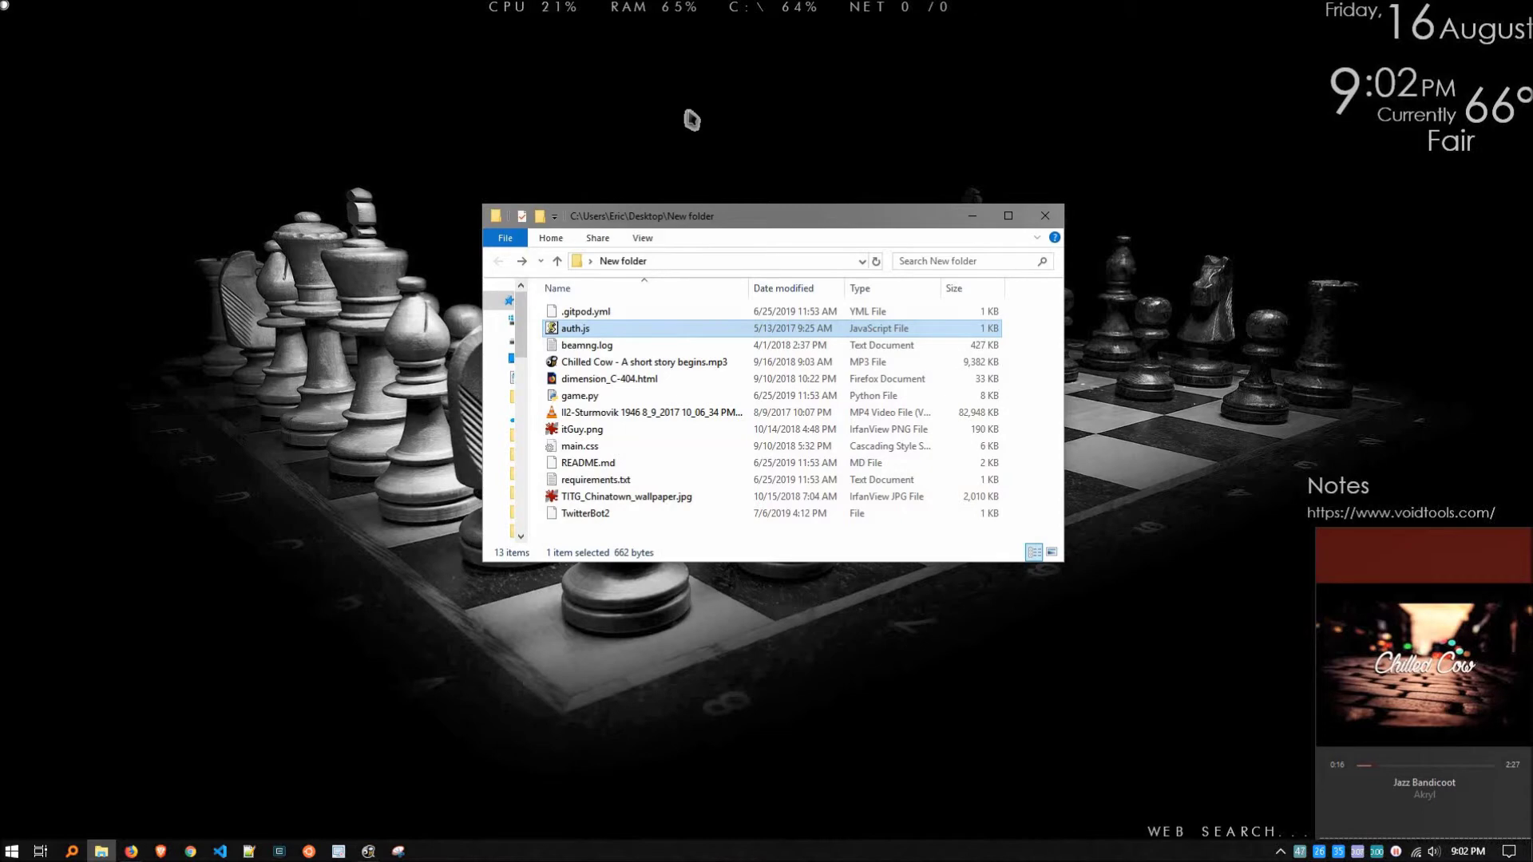
key(space)
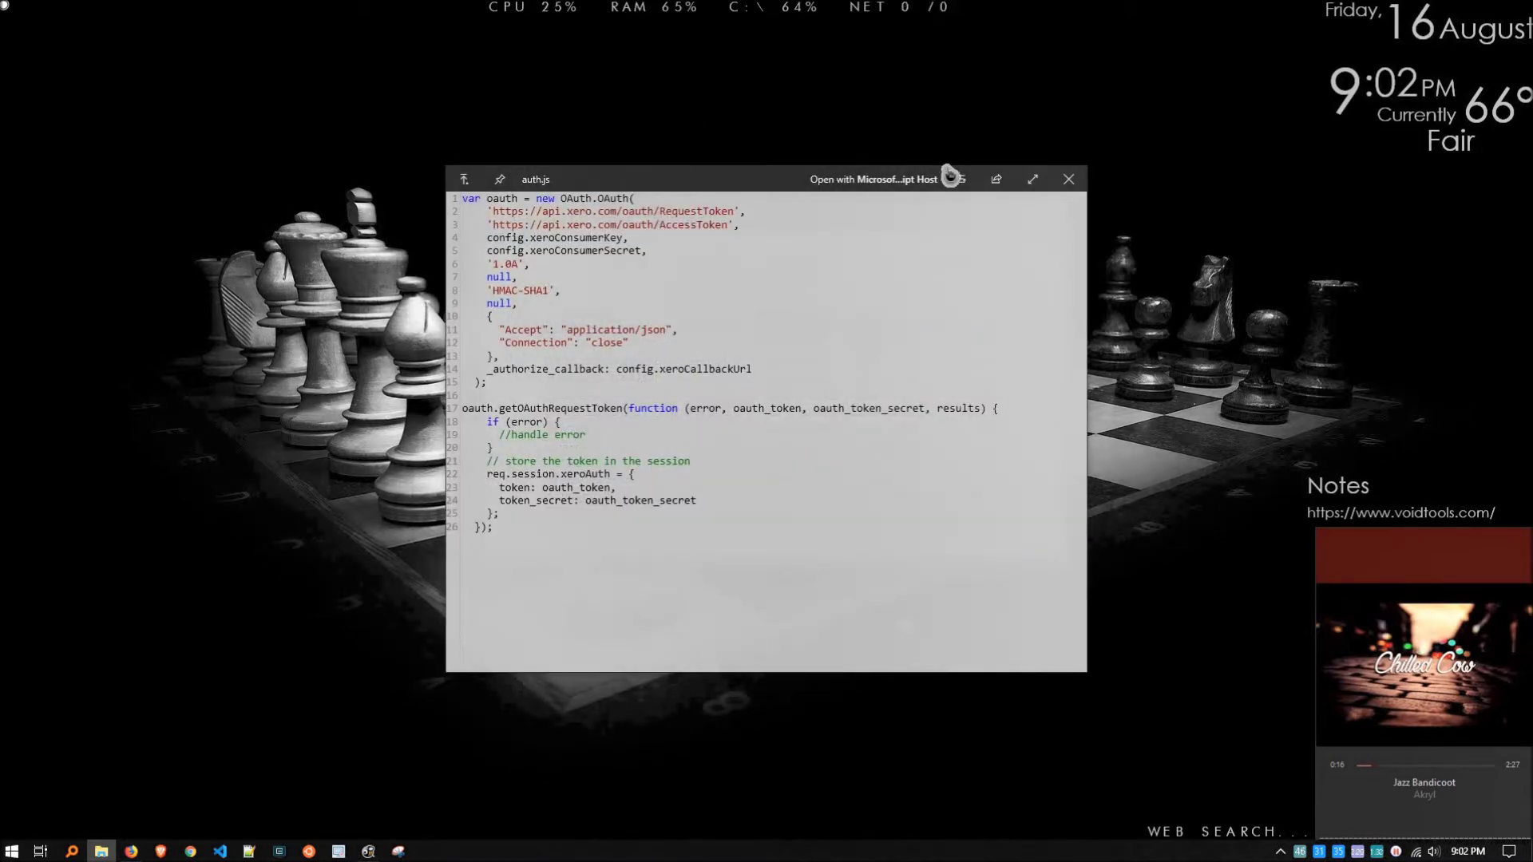
click(1070, 183)
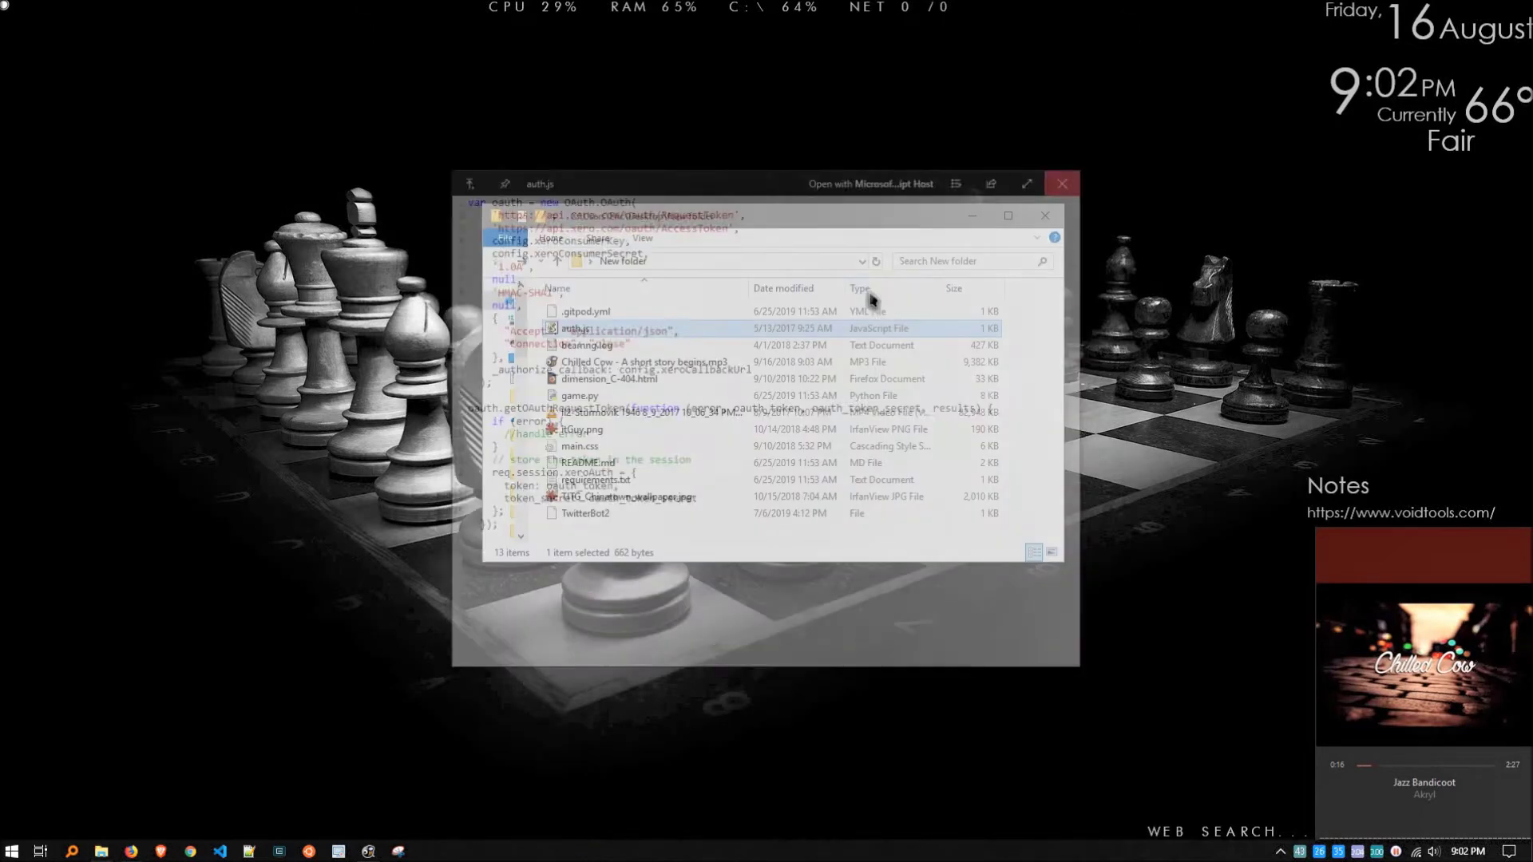
Step: Preview beamng.log, scrolling through it, then play the Chilled Cow mp3 in QuickLook
click(593, 352)
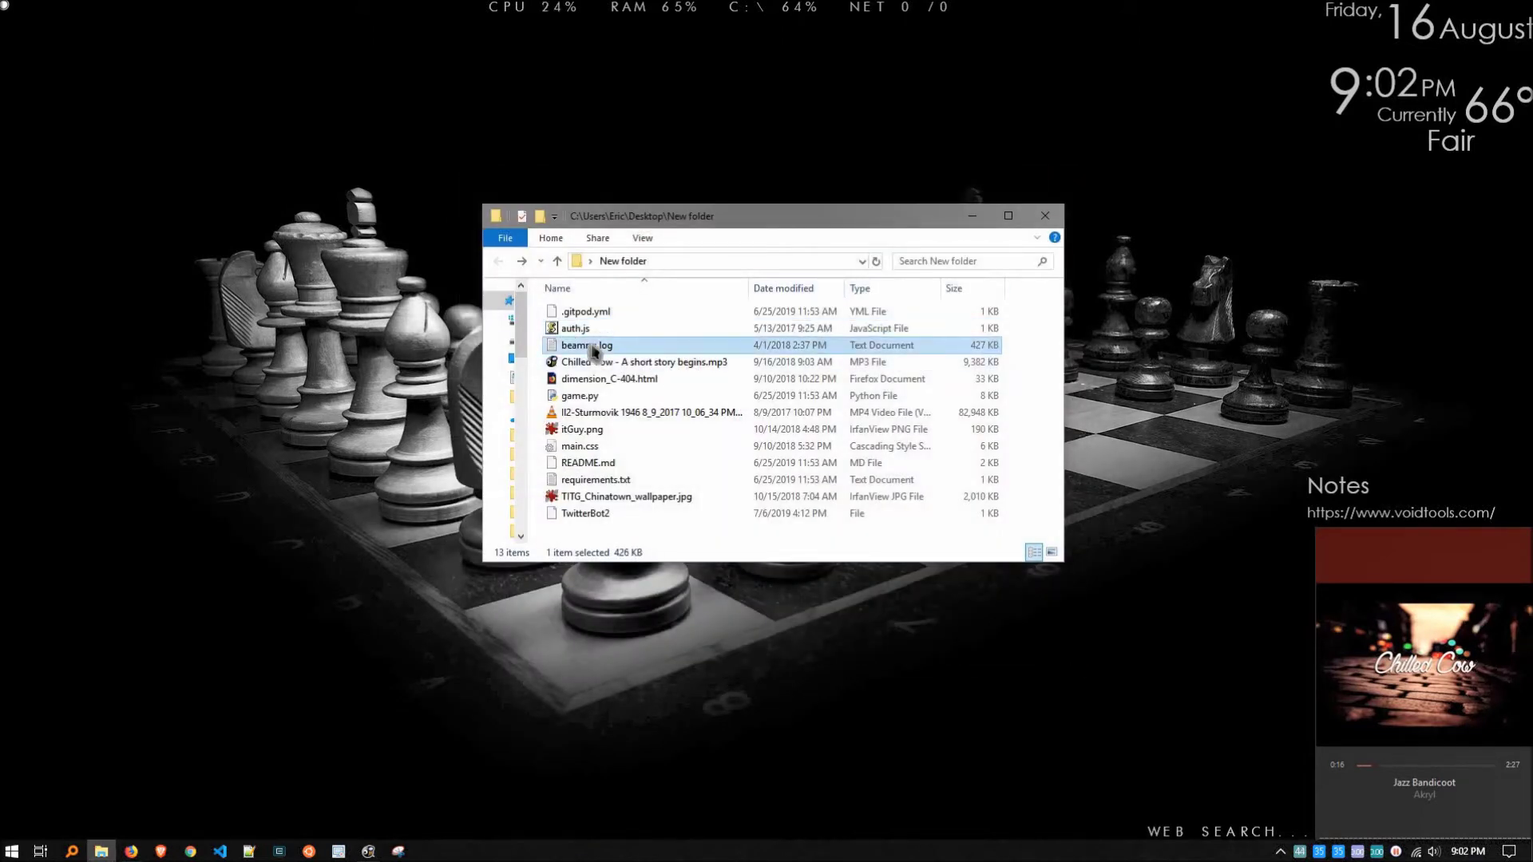
key(space)
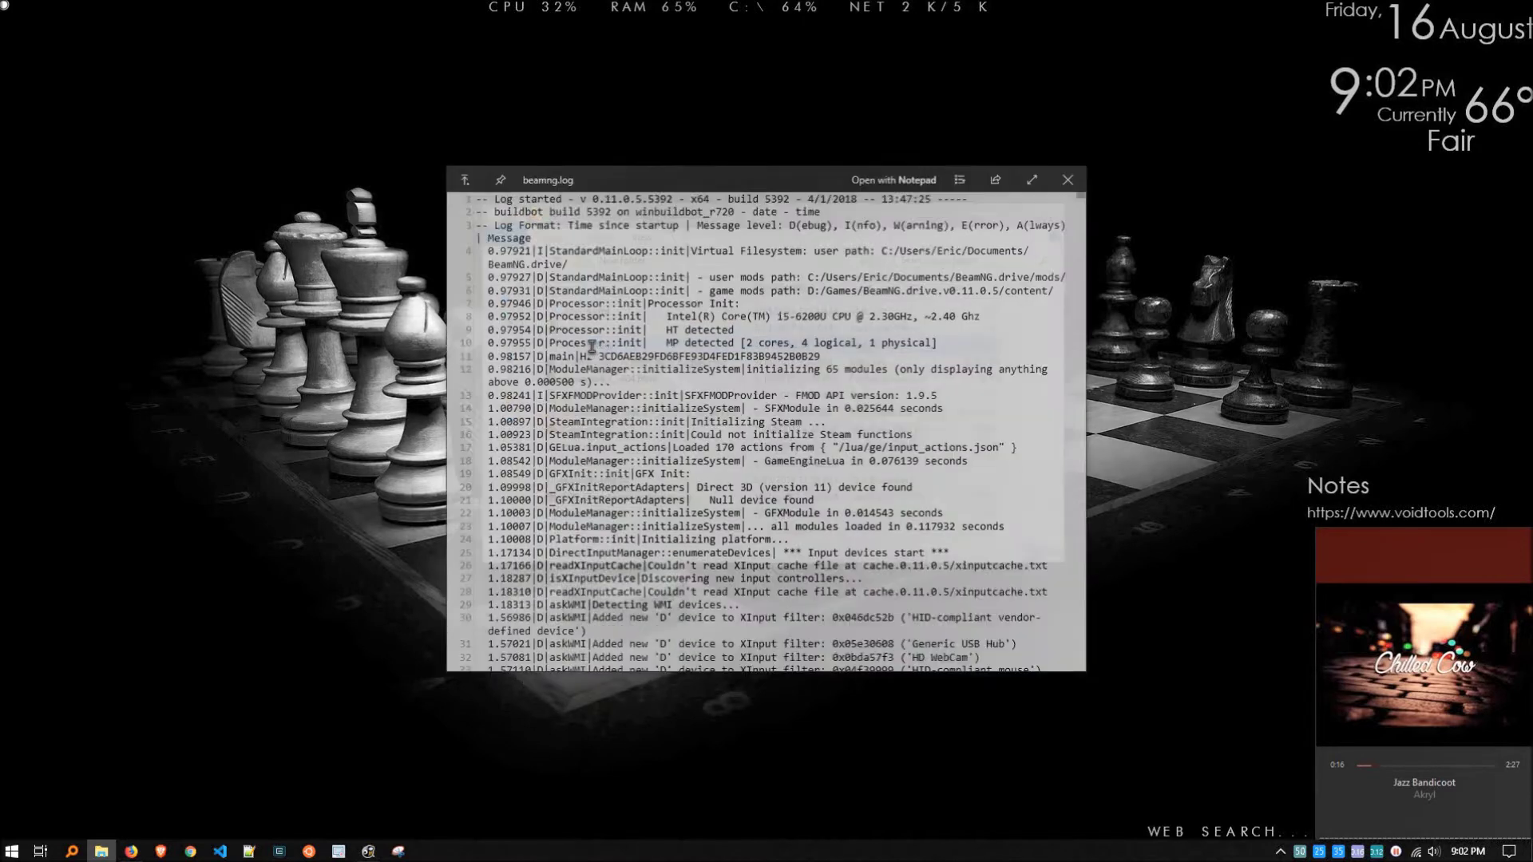
scroll(686, 351, down, 8)
scroll(686, 348, down, 8)
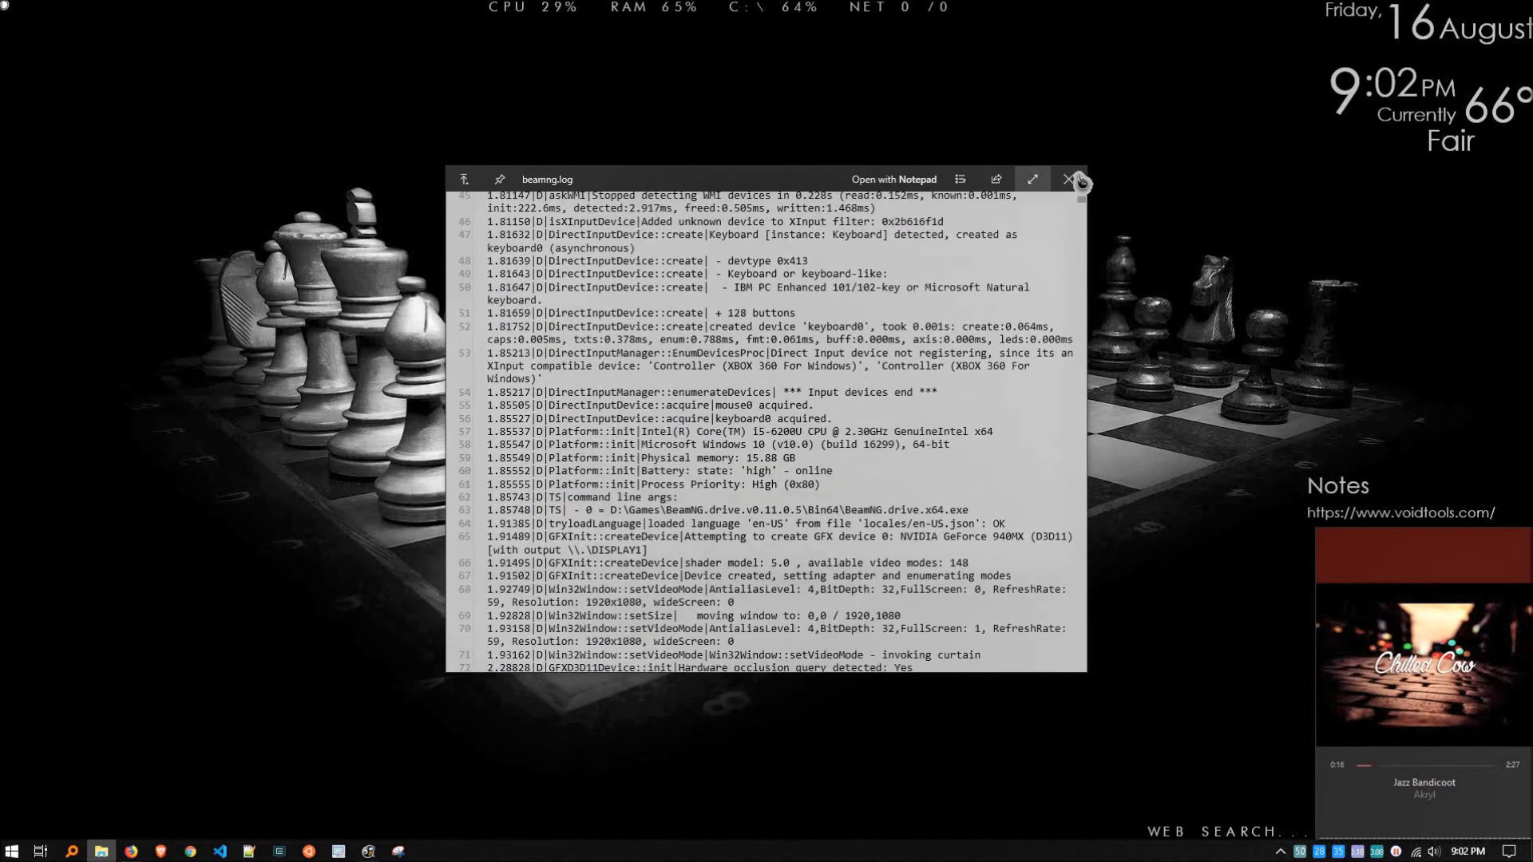
click(1068, 179)
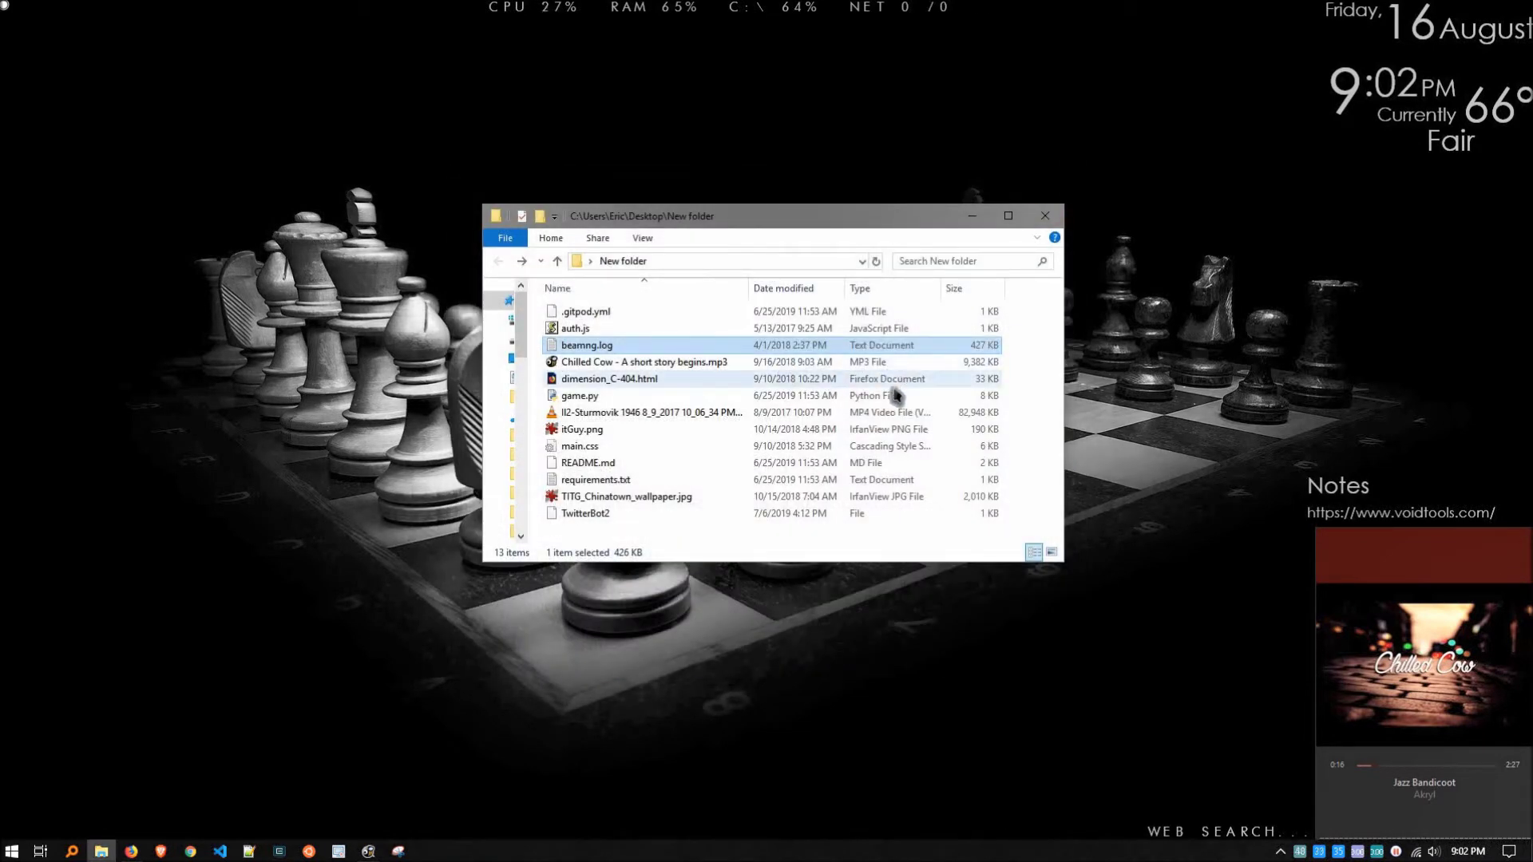
click(710, 364)
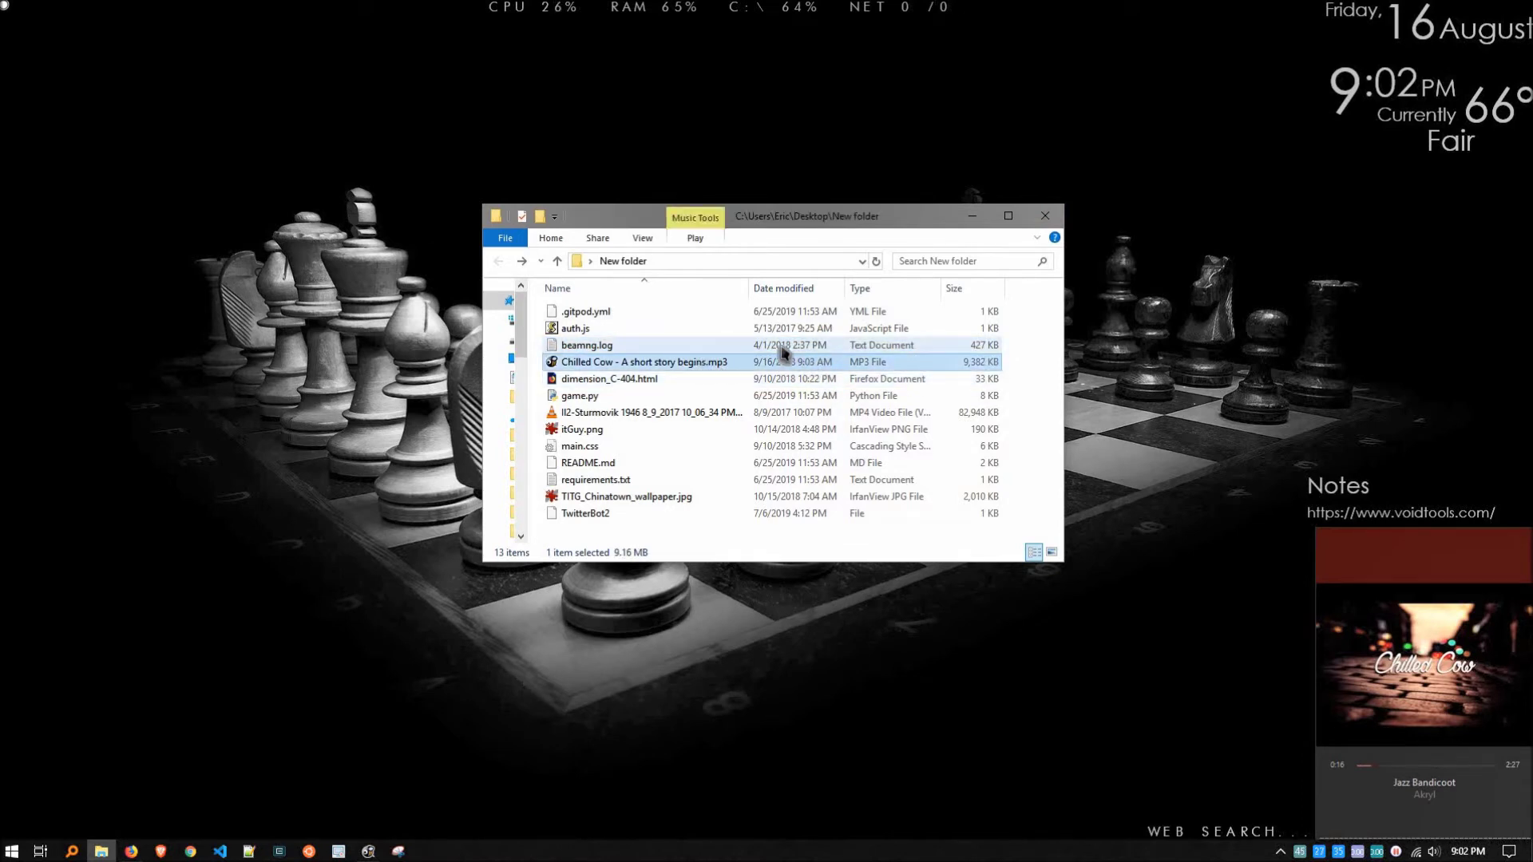
key(space)
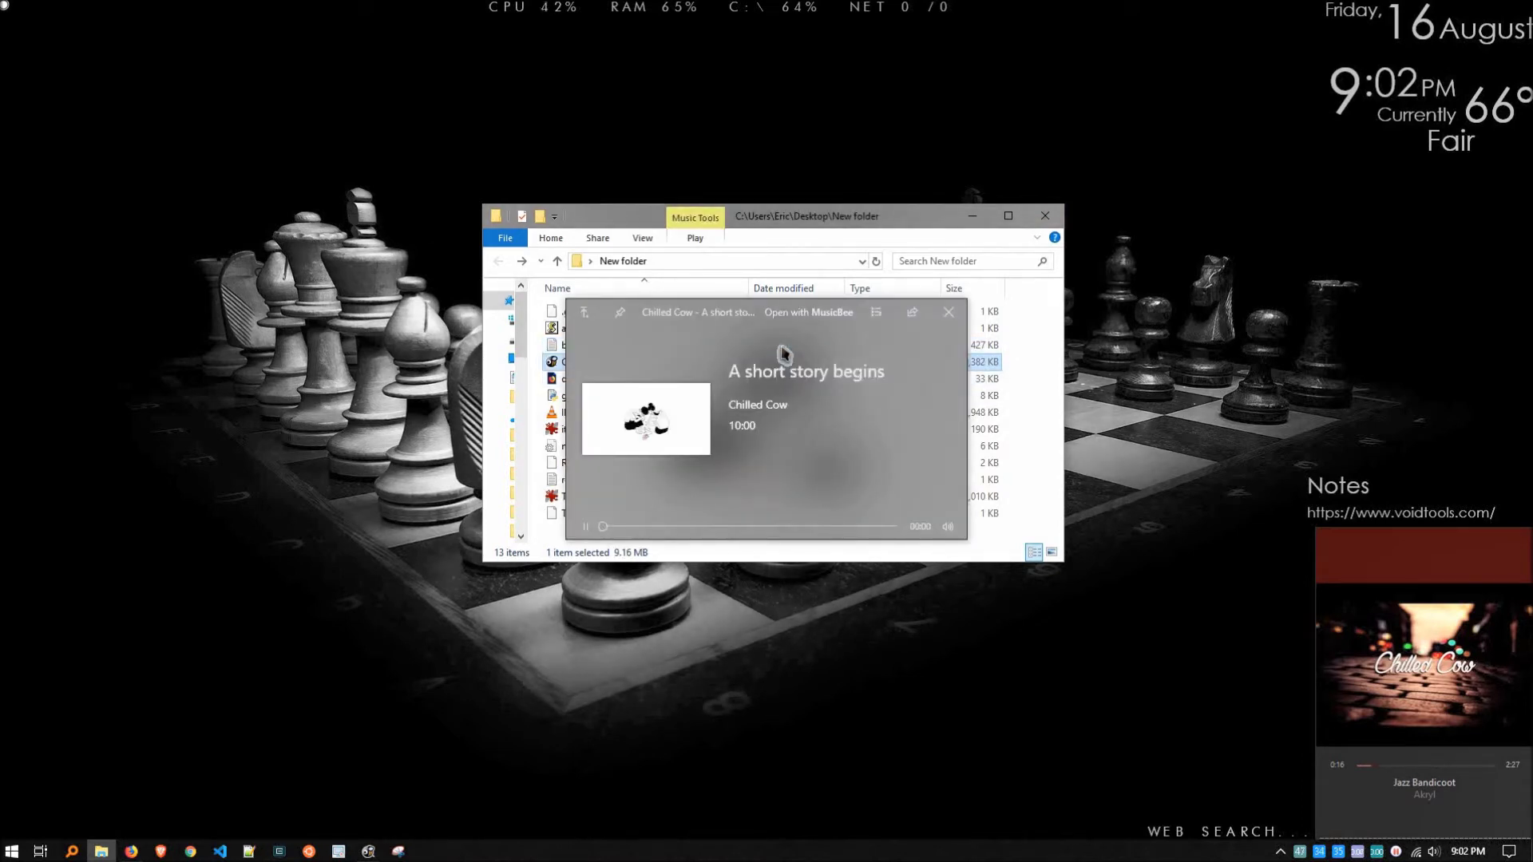
click(949, 312)
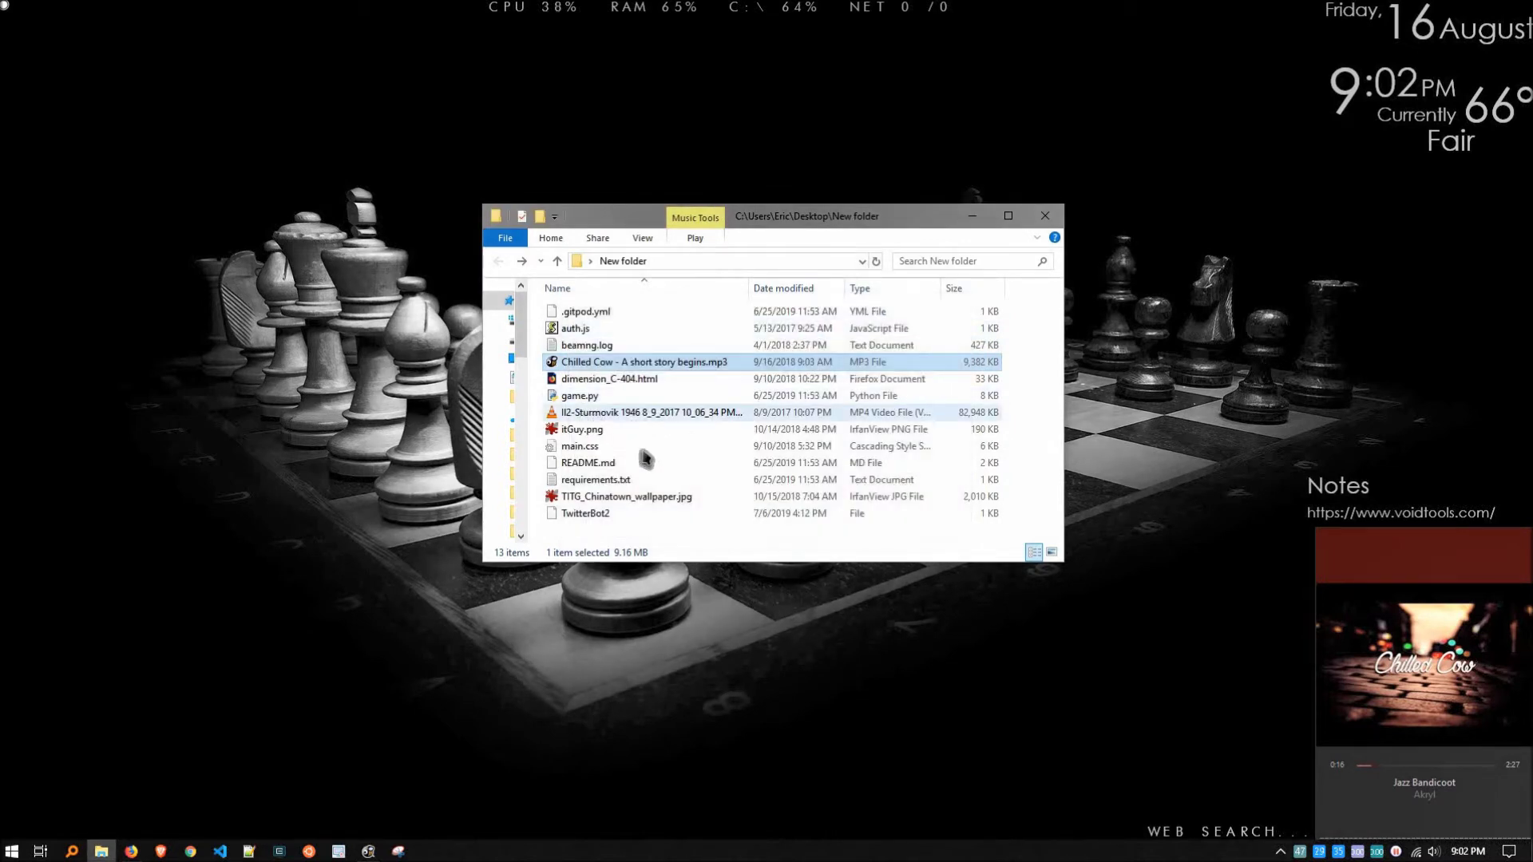
Step: Preview dimension_C-404.html's Pickle 404 page, then move on to game.py's source
click(636, 384)
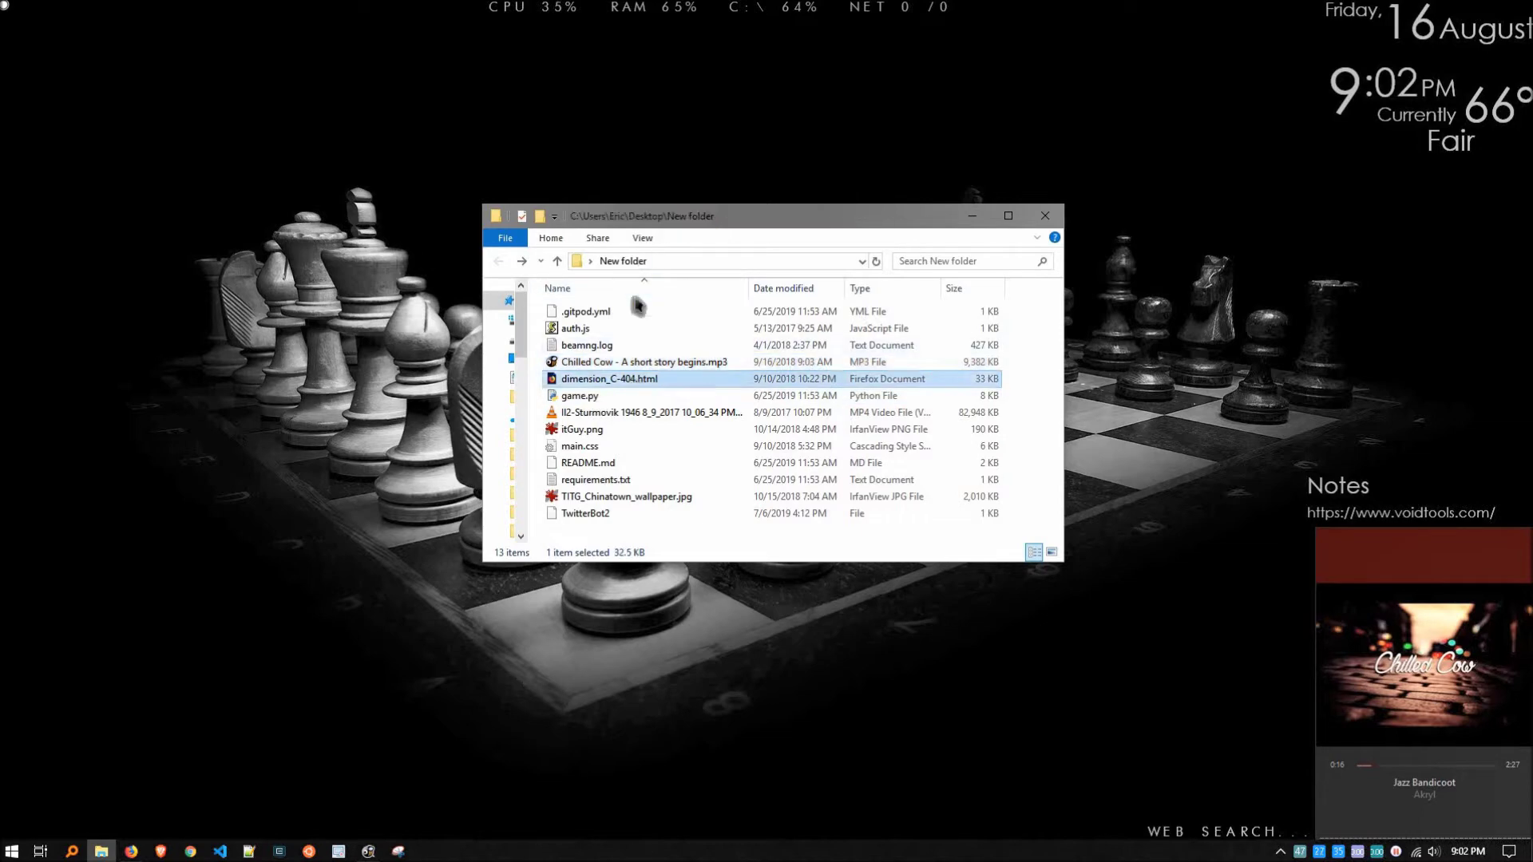
key(space)
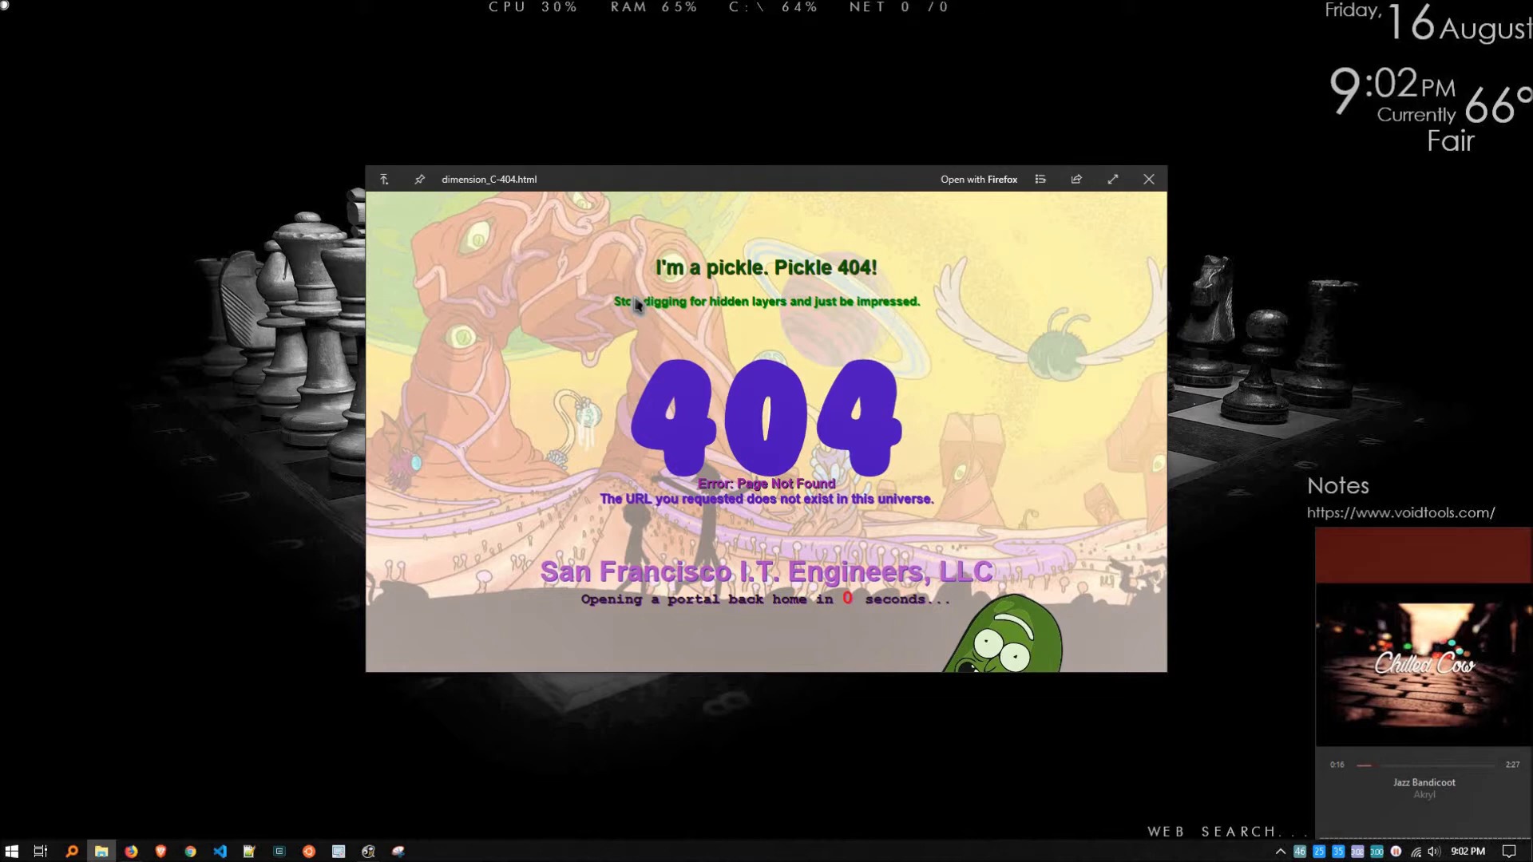
key(Down)
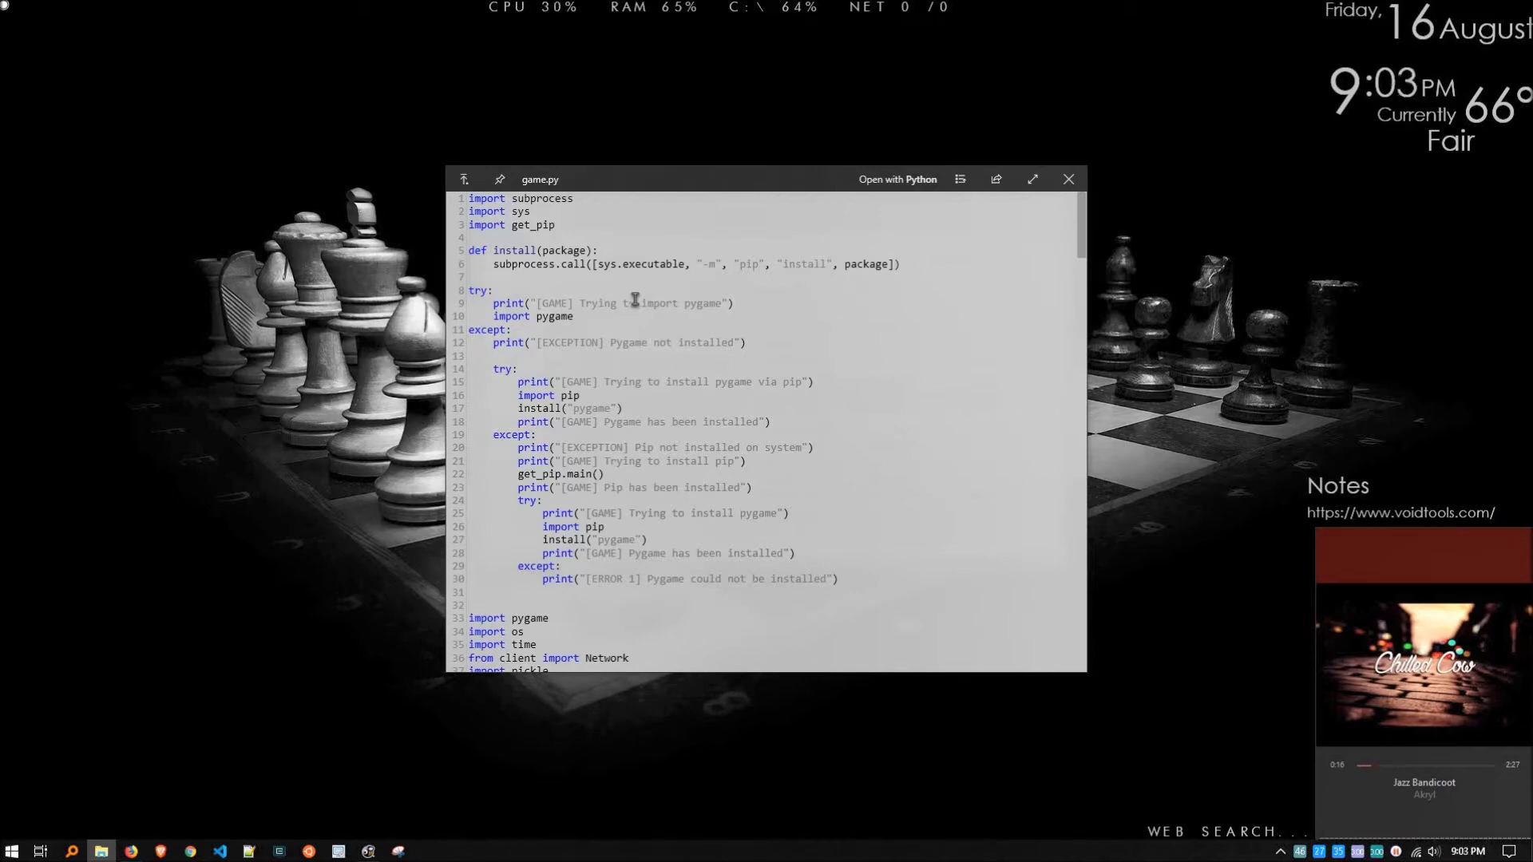
Step: Step through the flight video, itGuy.png and main.css, opening main.css in Notepad briefly
key(Down)
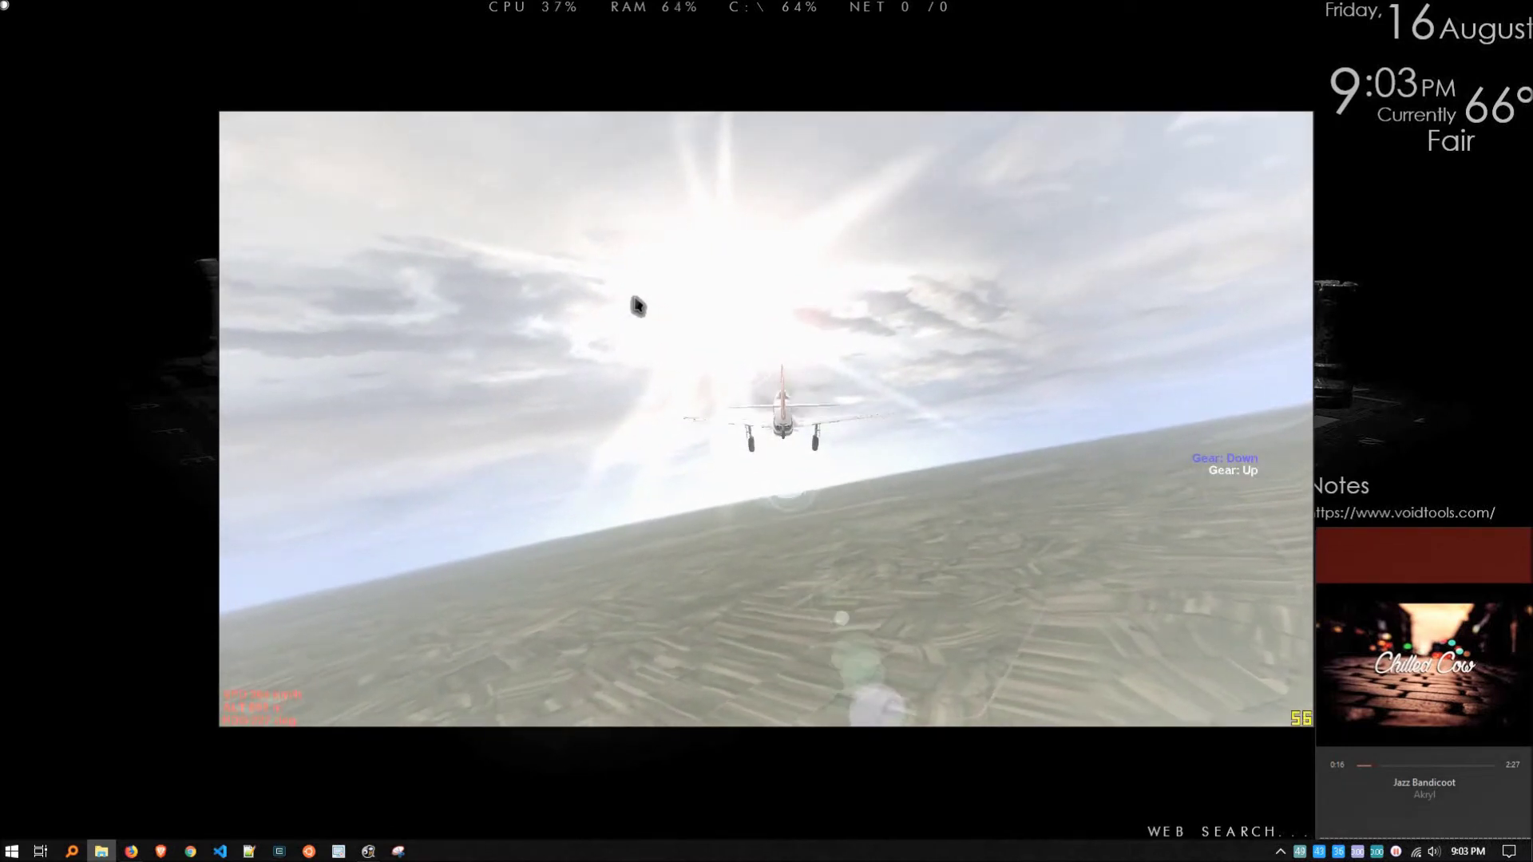
key(Down)
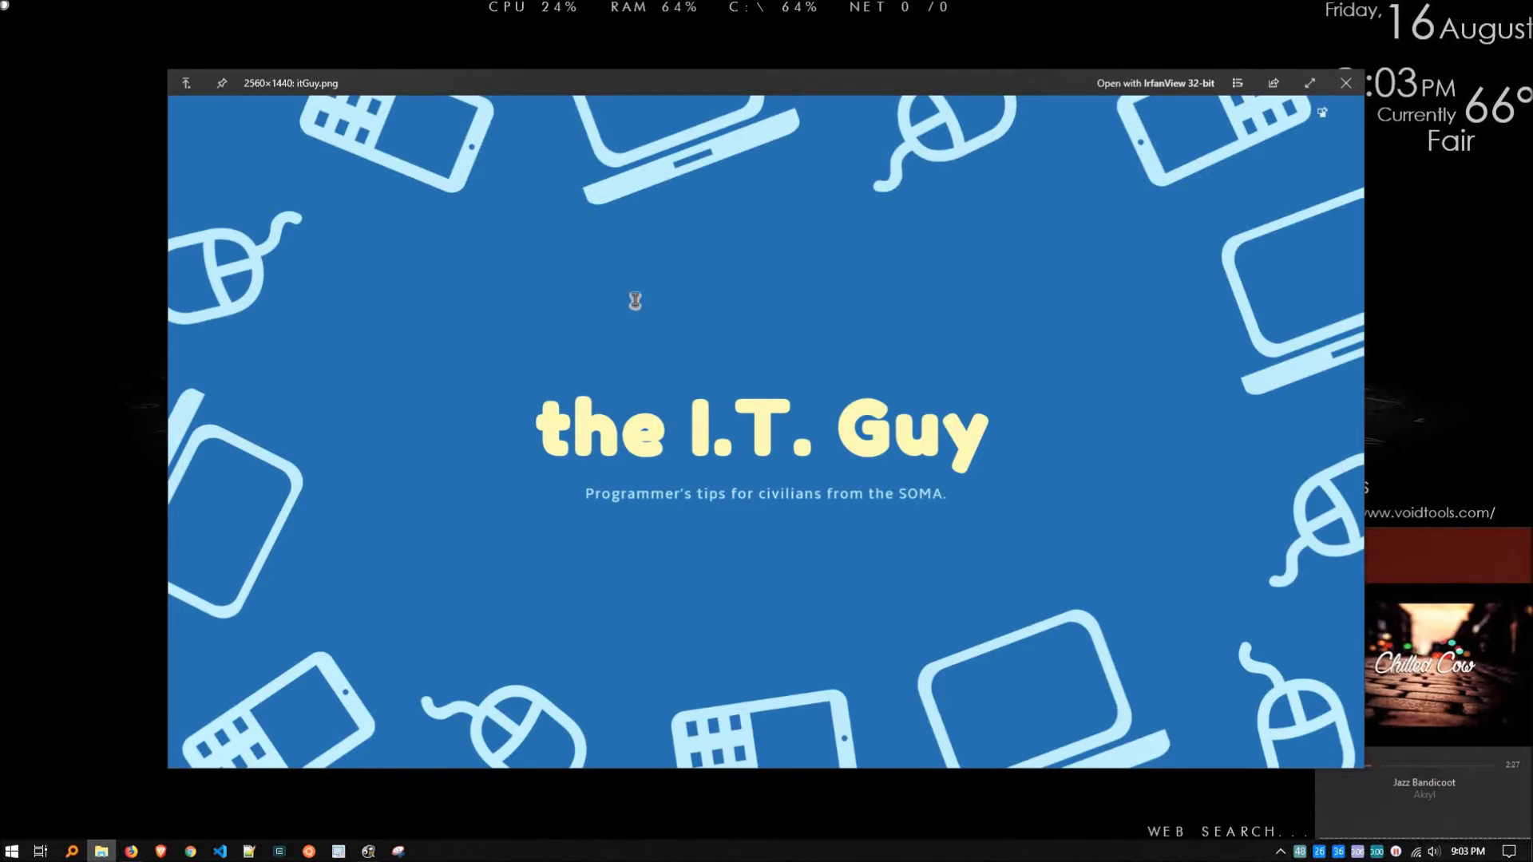
key(Down)
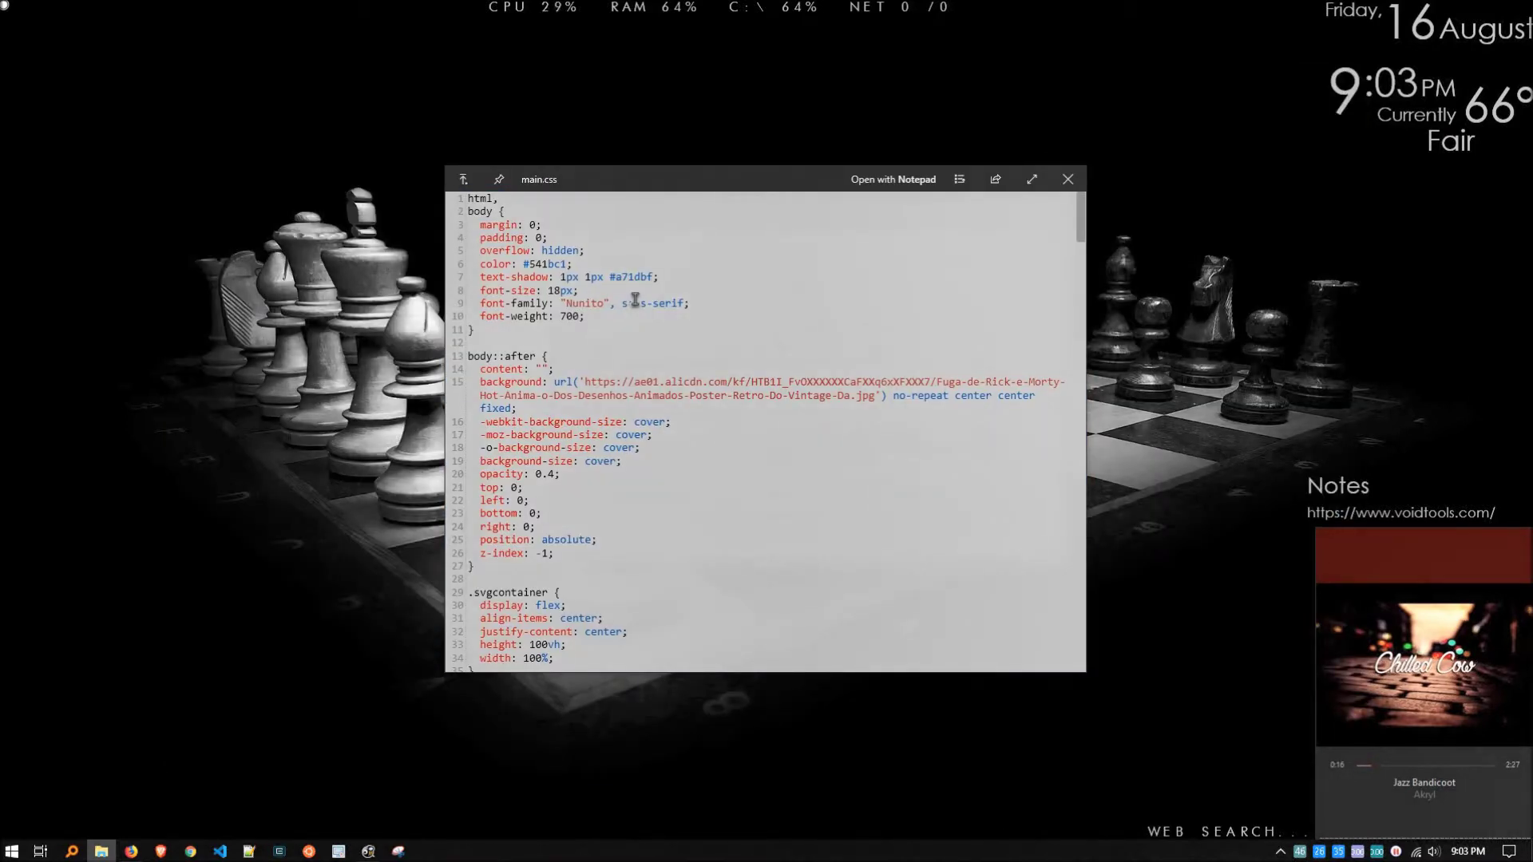
click(903, 182)
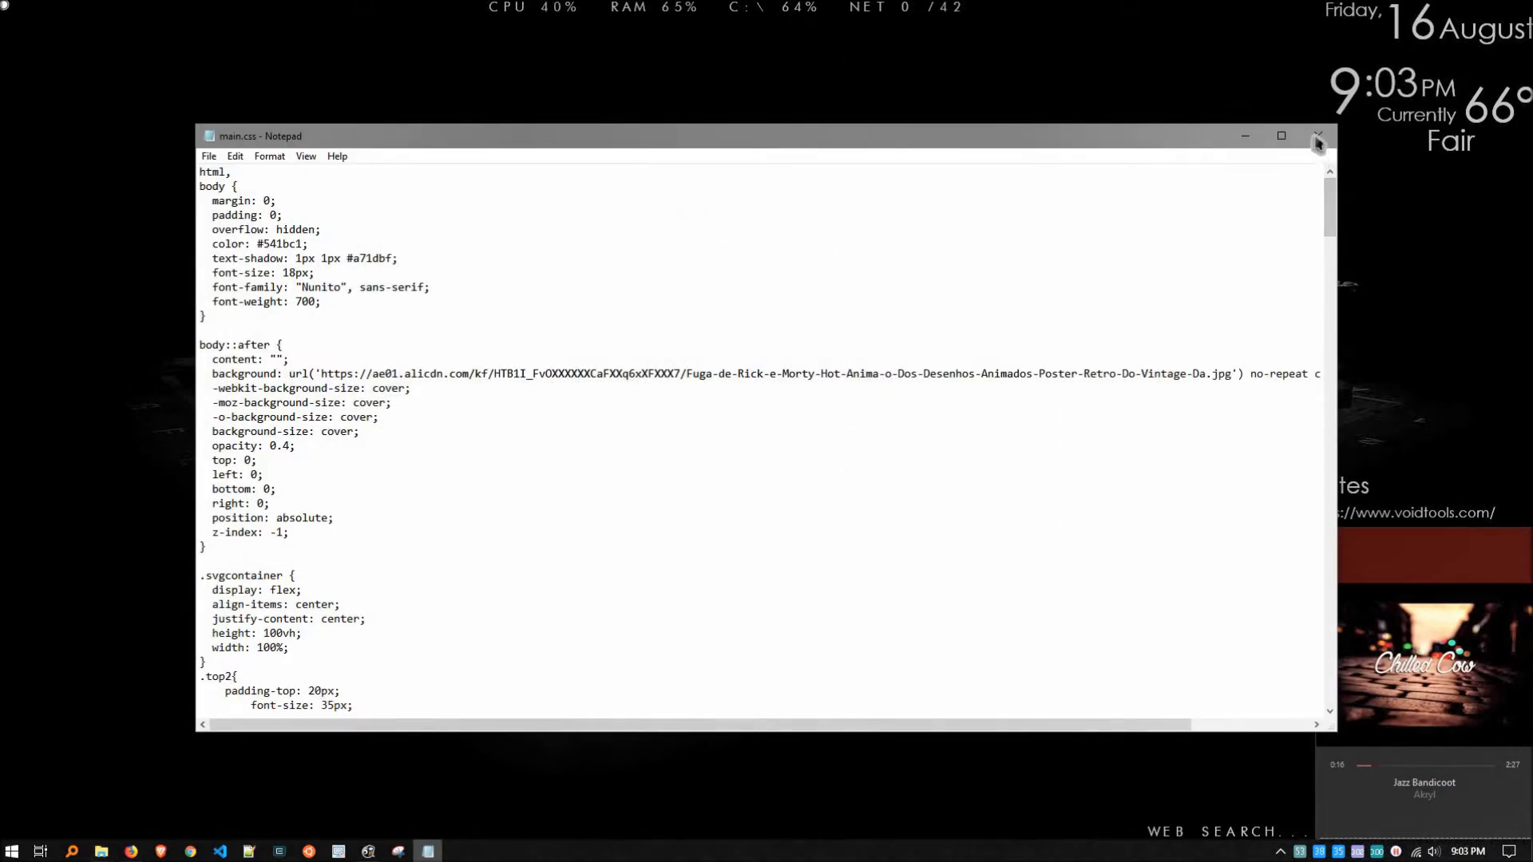
click(1313, 142)
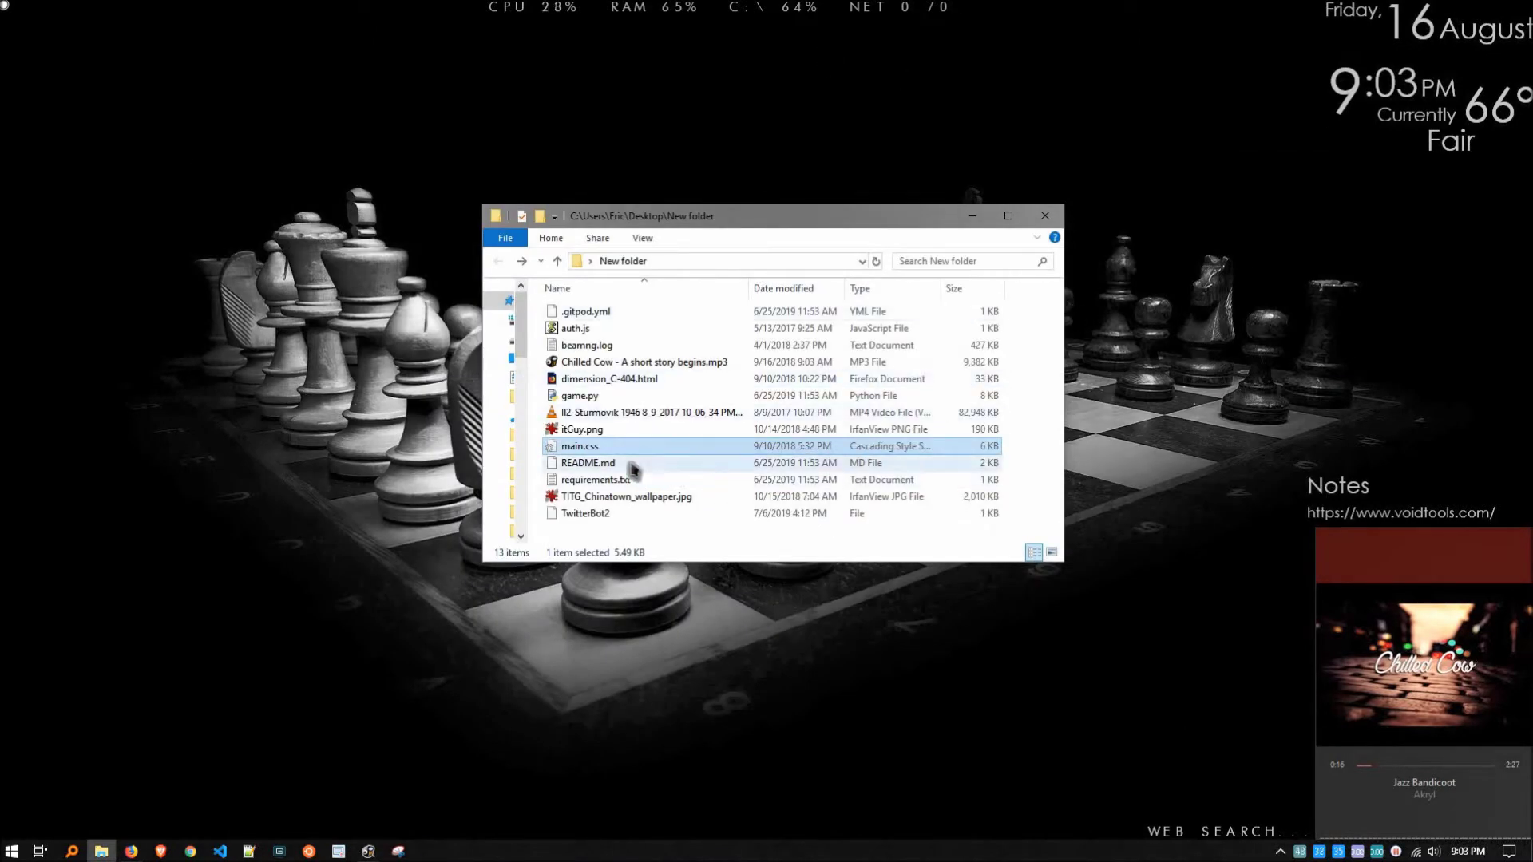
Step: Preview the rendered README.md, scrolling down and back up
click(630, 466)
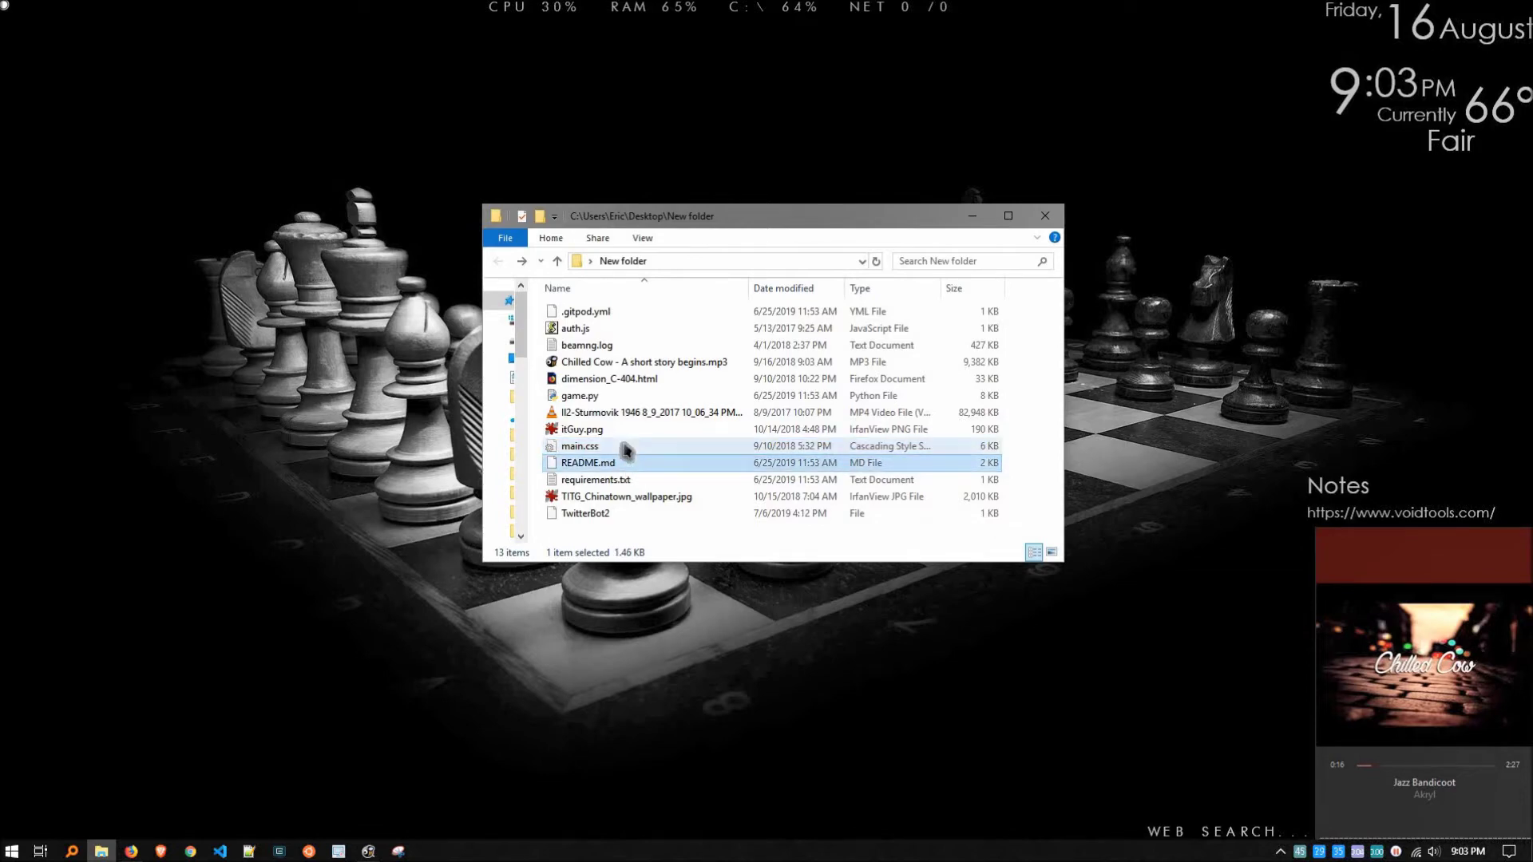
key(space)
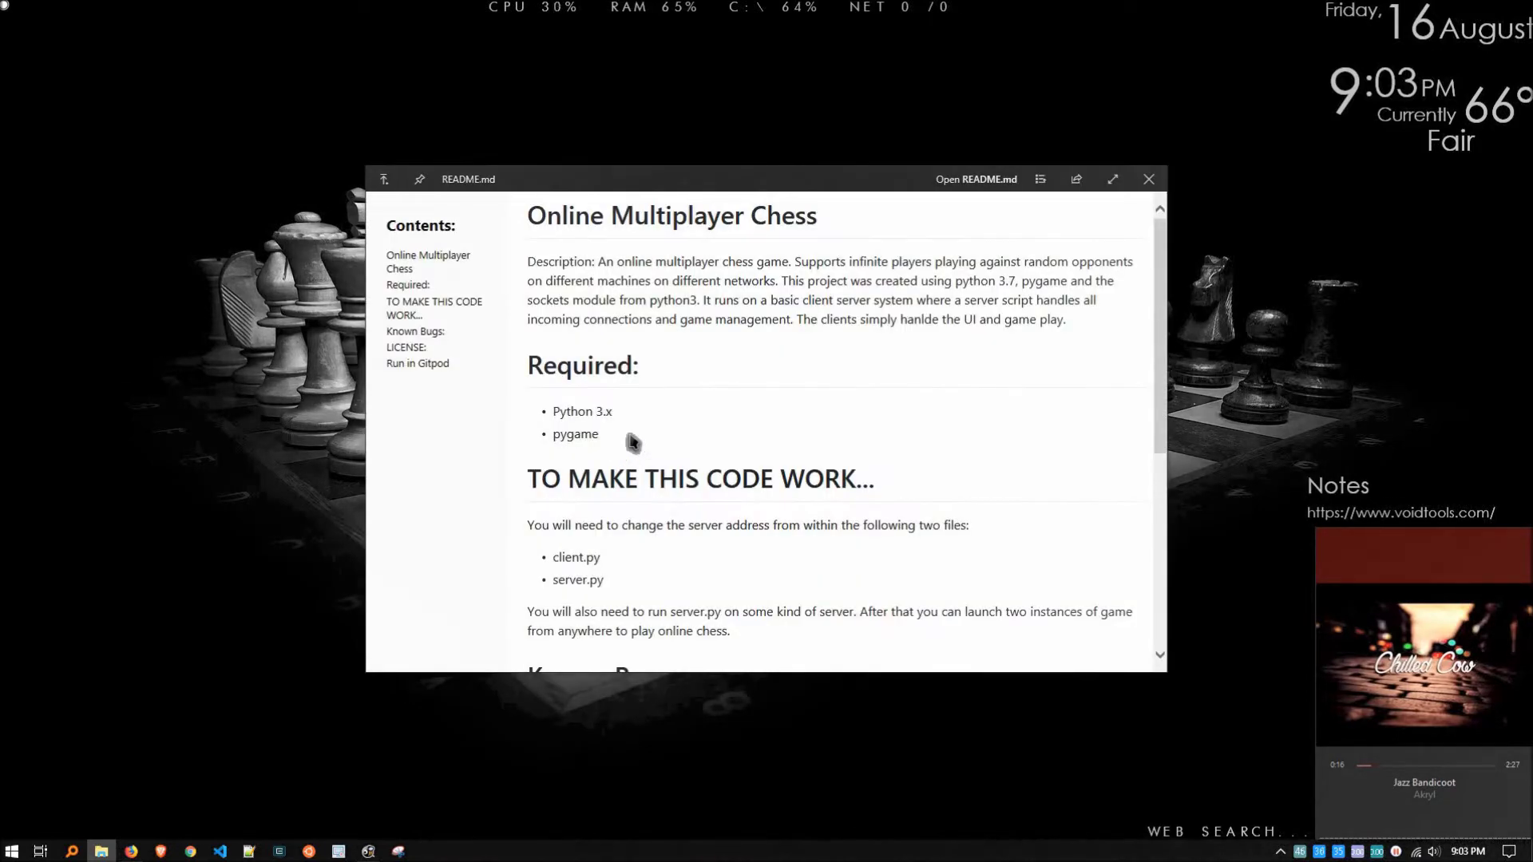
scroll(712, 630, down, 5)
scroll(795, 487, up, 6)
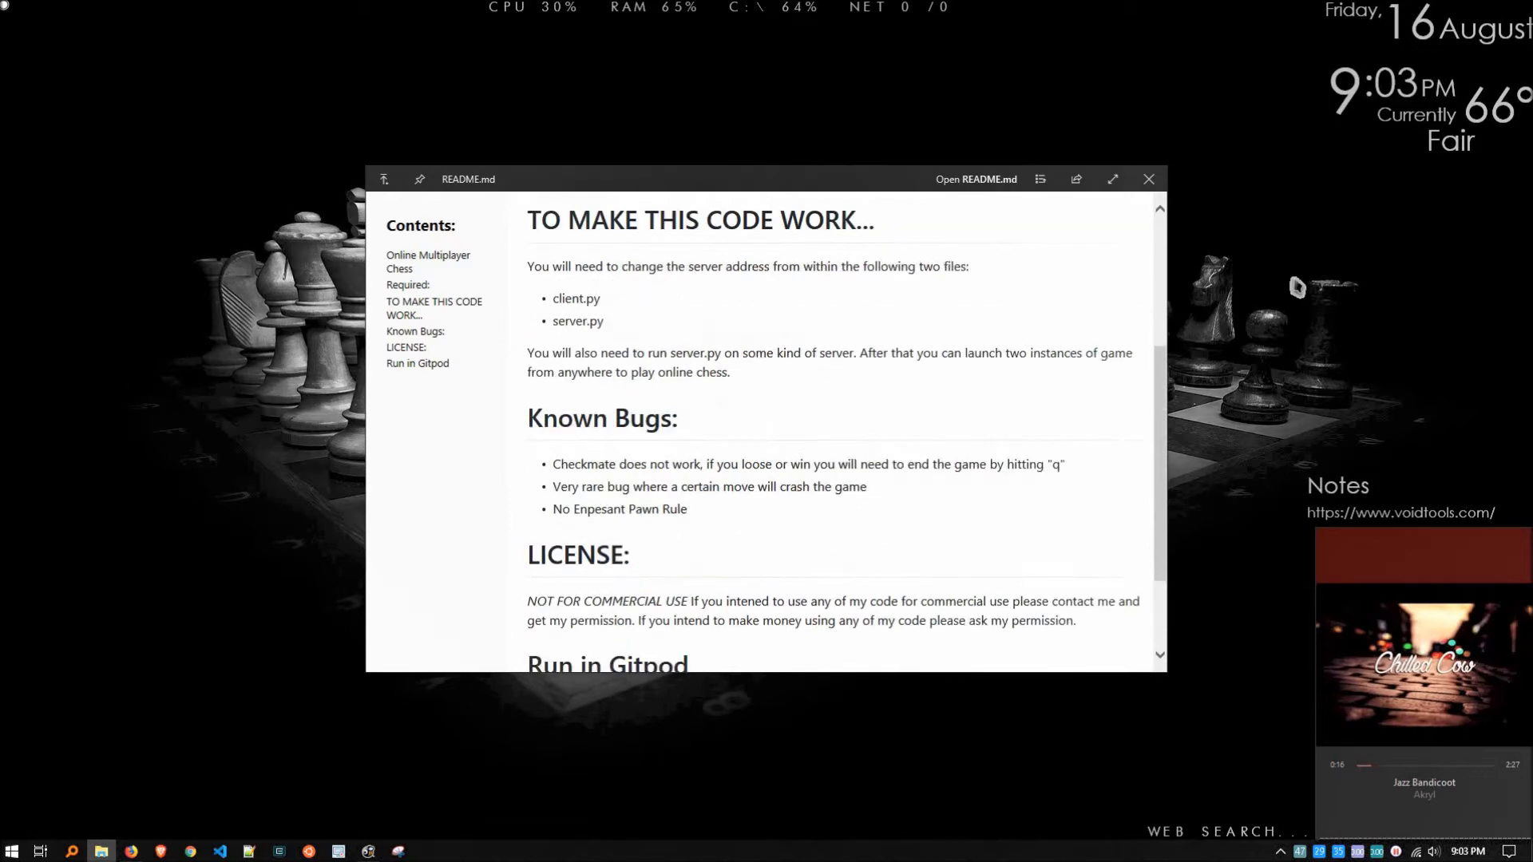
click(1149, 179)
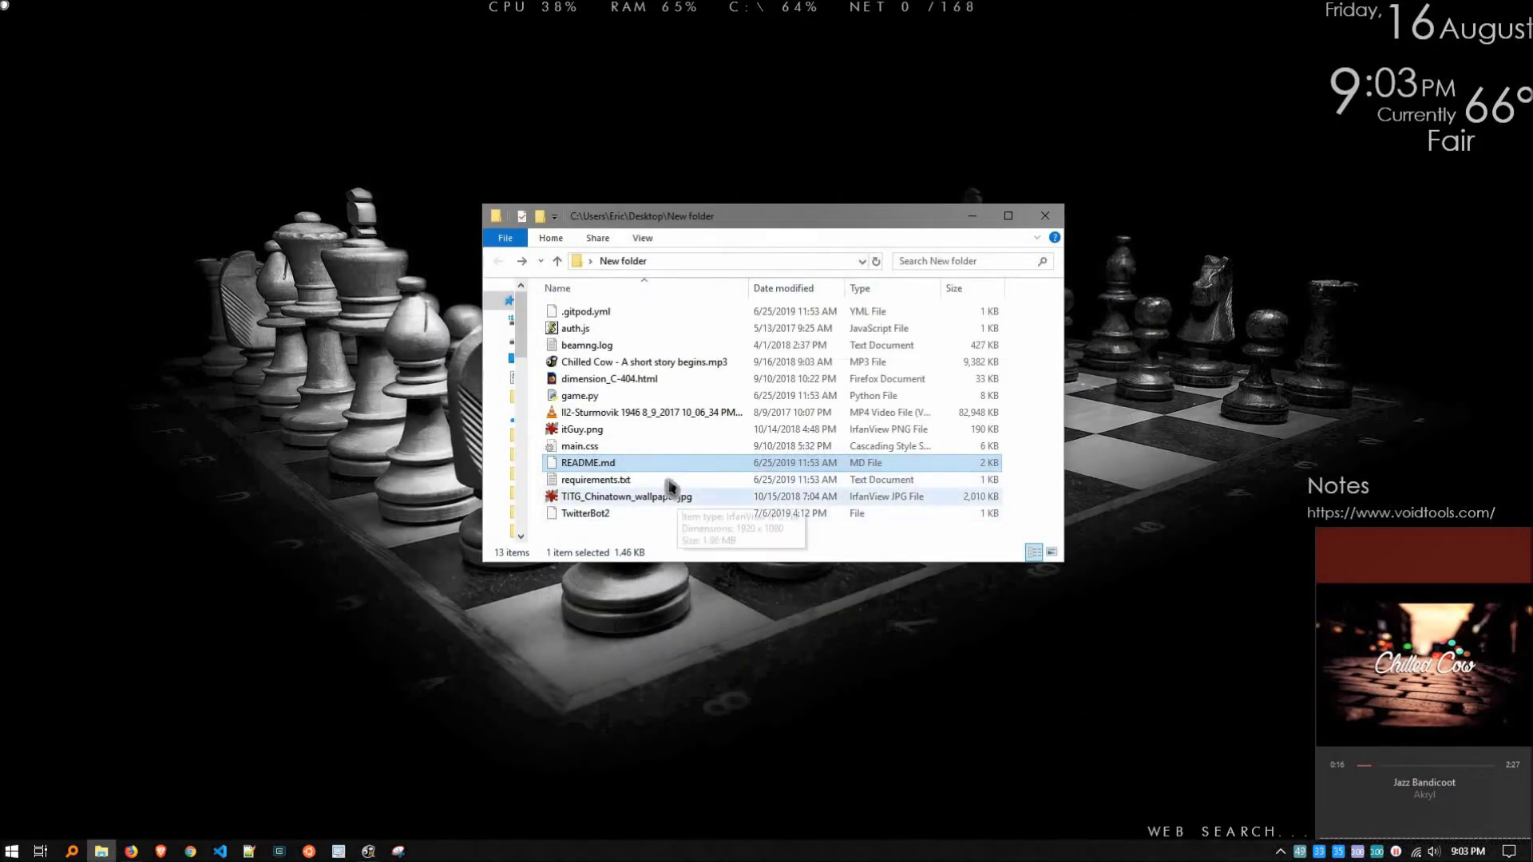
Step: Preview requirements.txt, the Chinatown wallpaper and TwitterBot2's code, then close QuickLook
click(670, 480)
key(space)
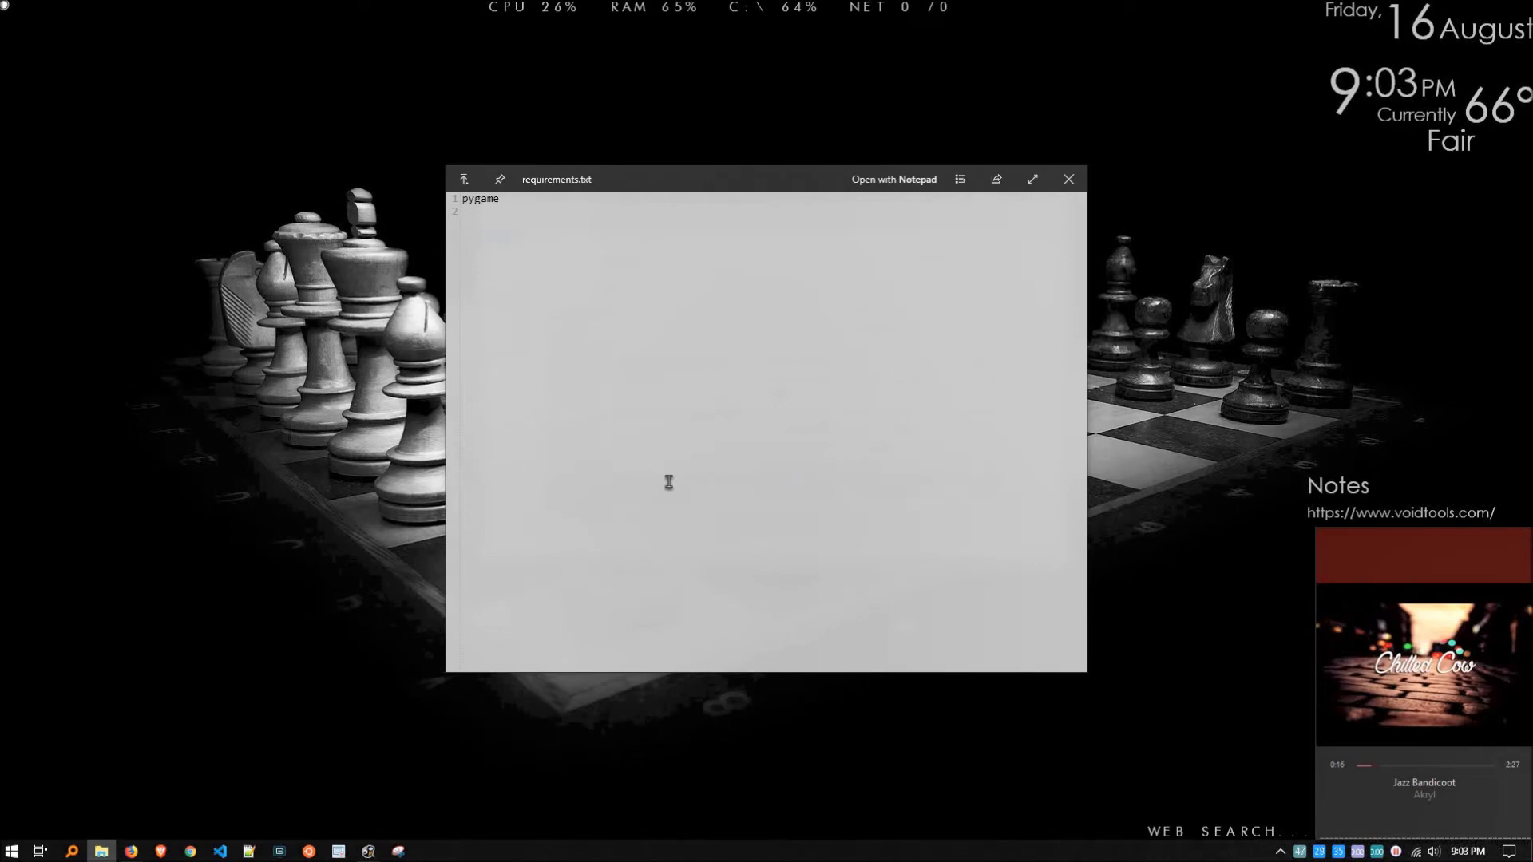
key(Down)
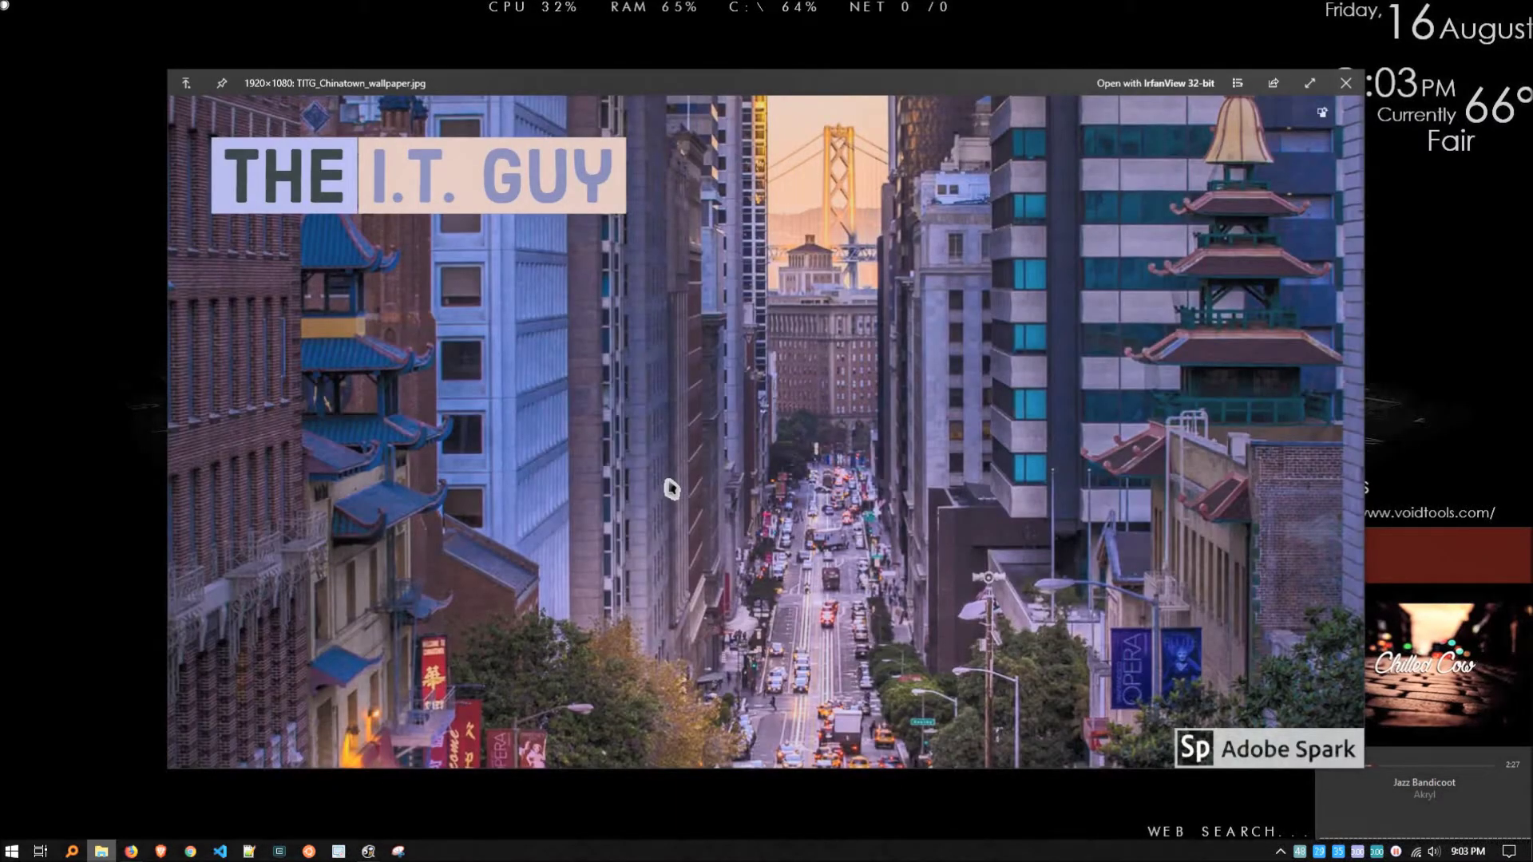
key(Down)
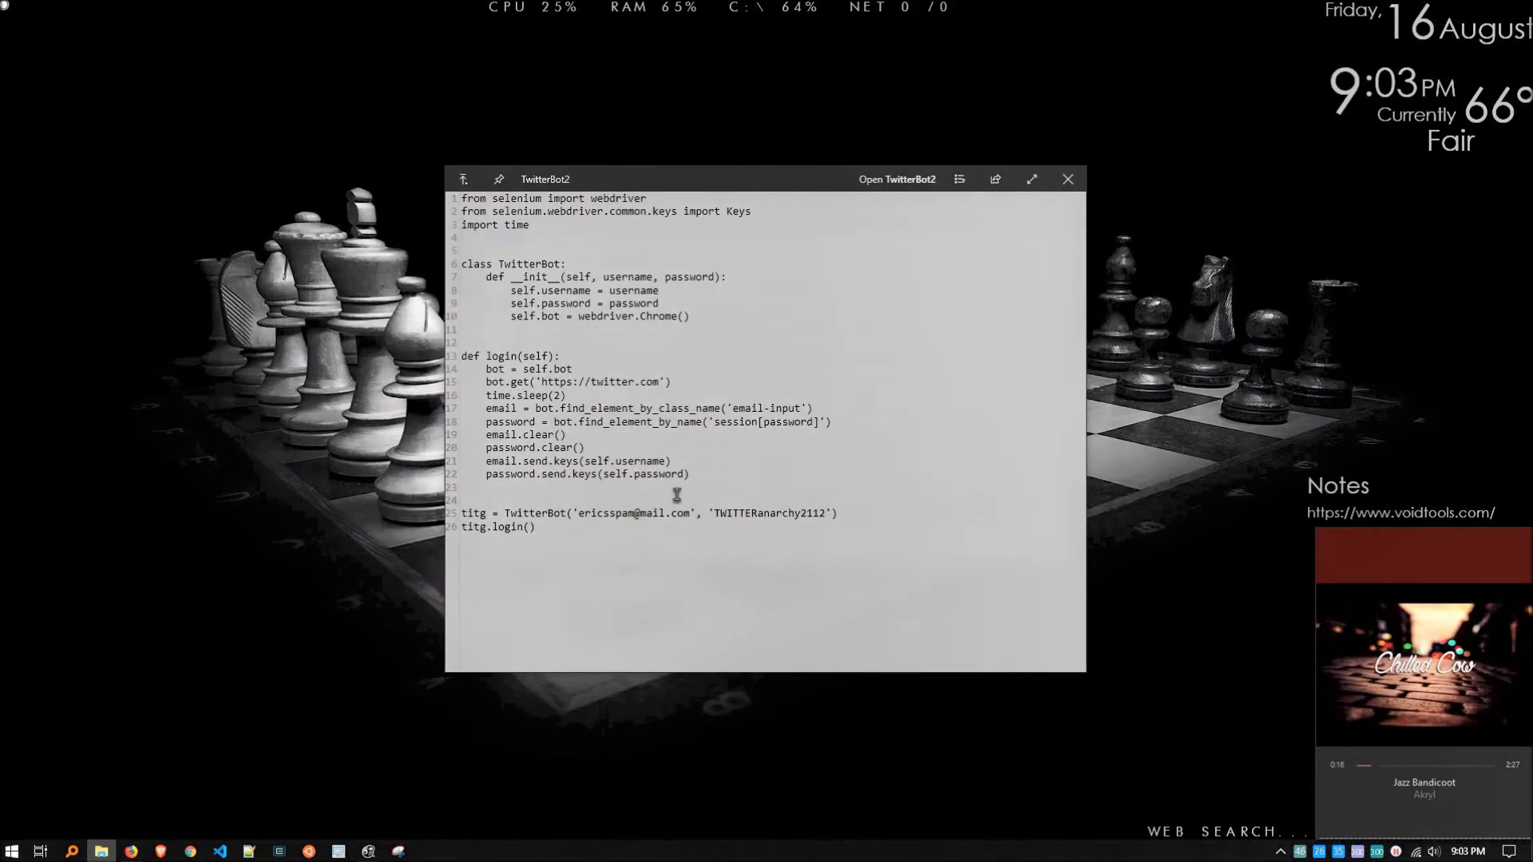
click(1082, 187)
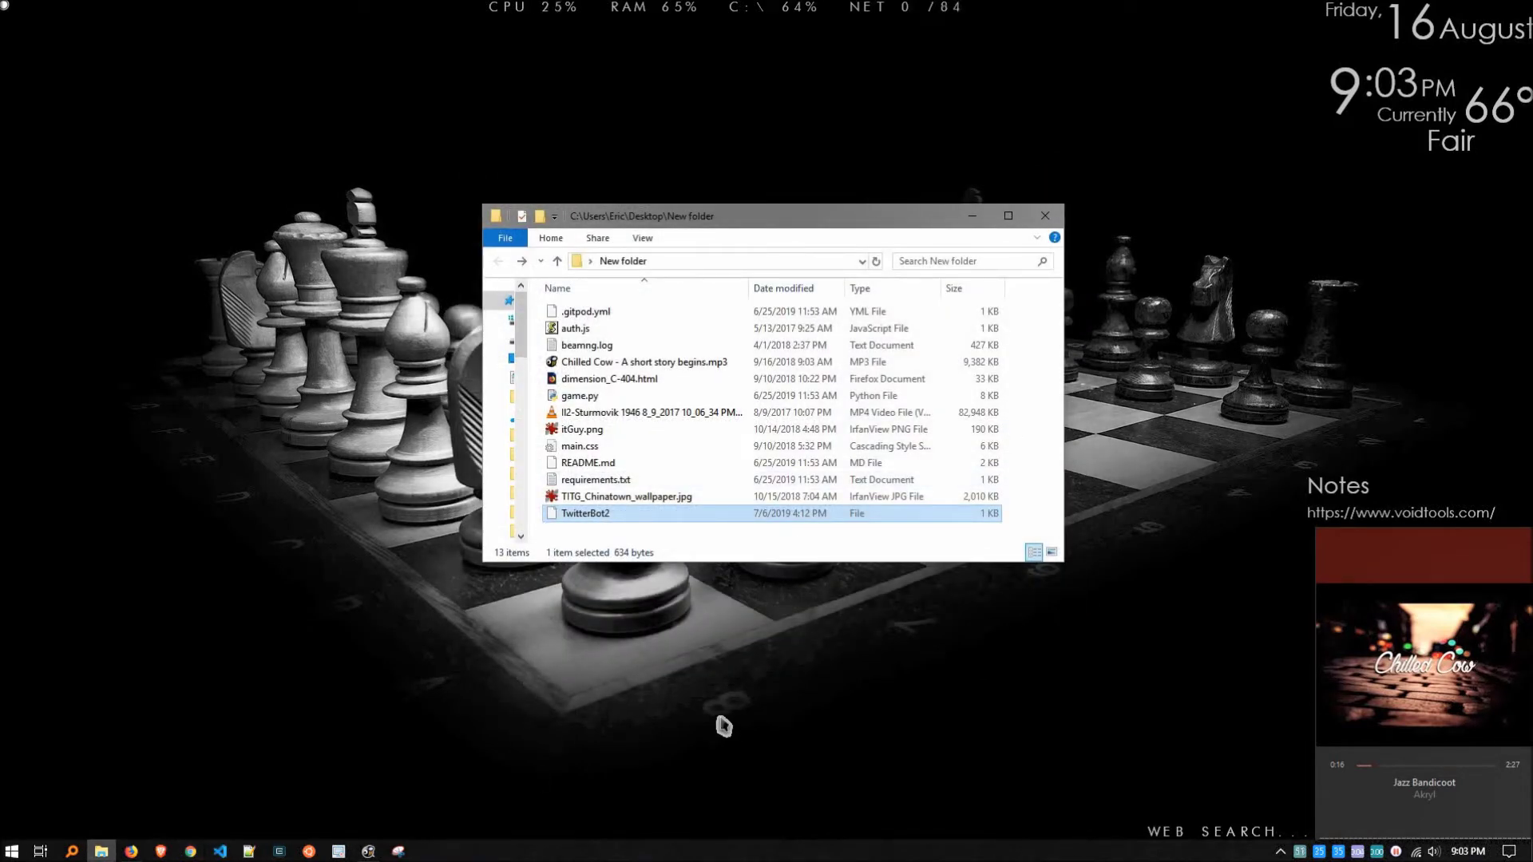
Step: Show the QuickLook GitHub releases page, scroll to the 3.6.5 msi and zip assets, then return to the top
click(132, 852)
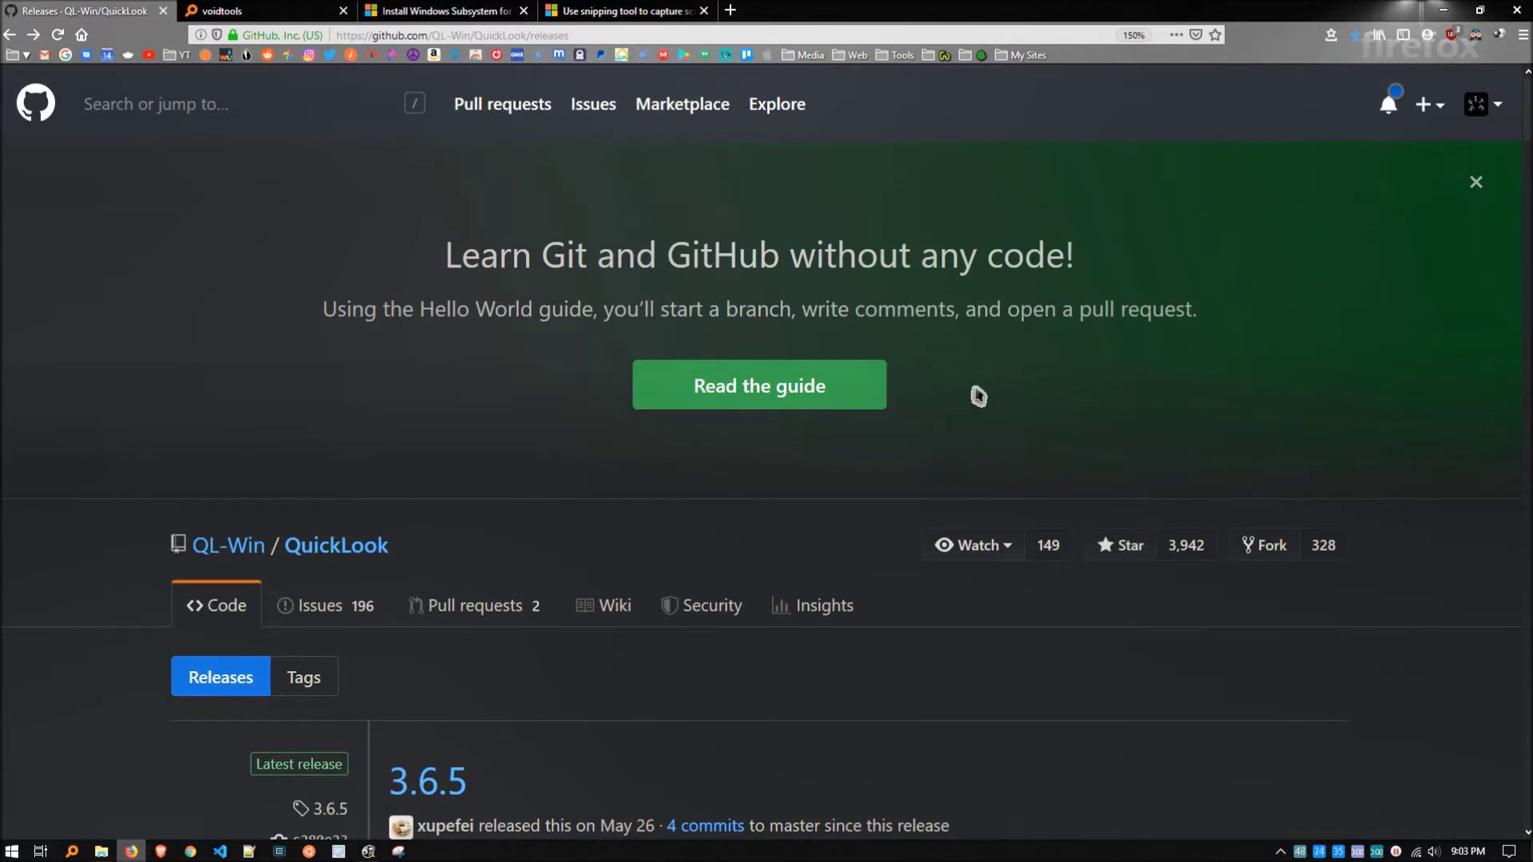
scroll(827, 447, down, 15)
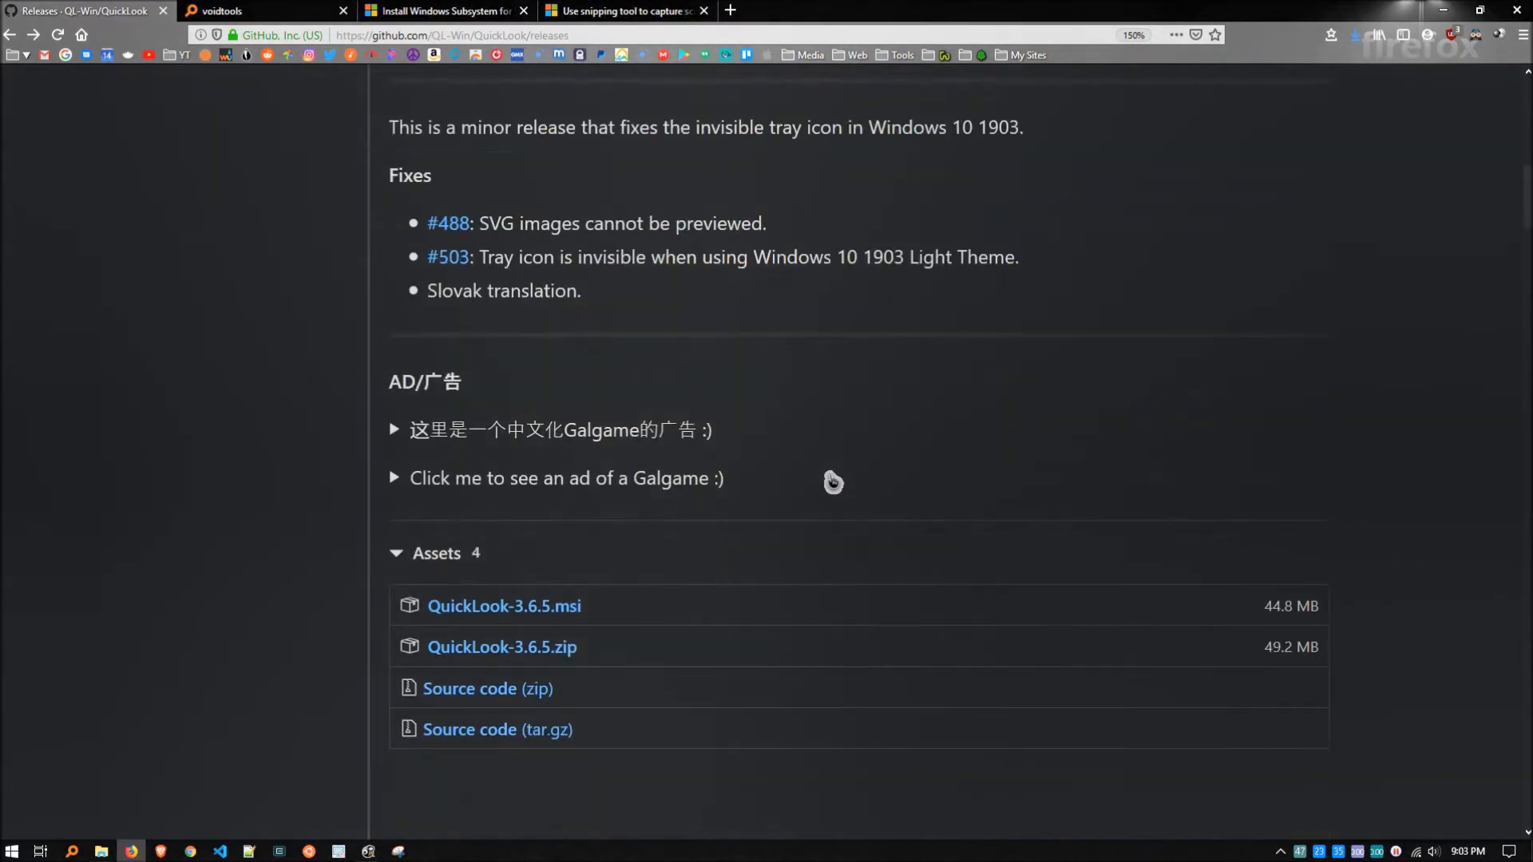
scroll(818, 488, down, 1)
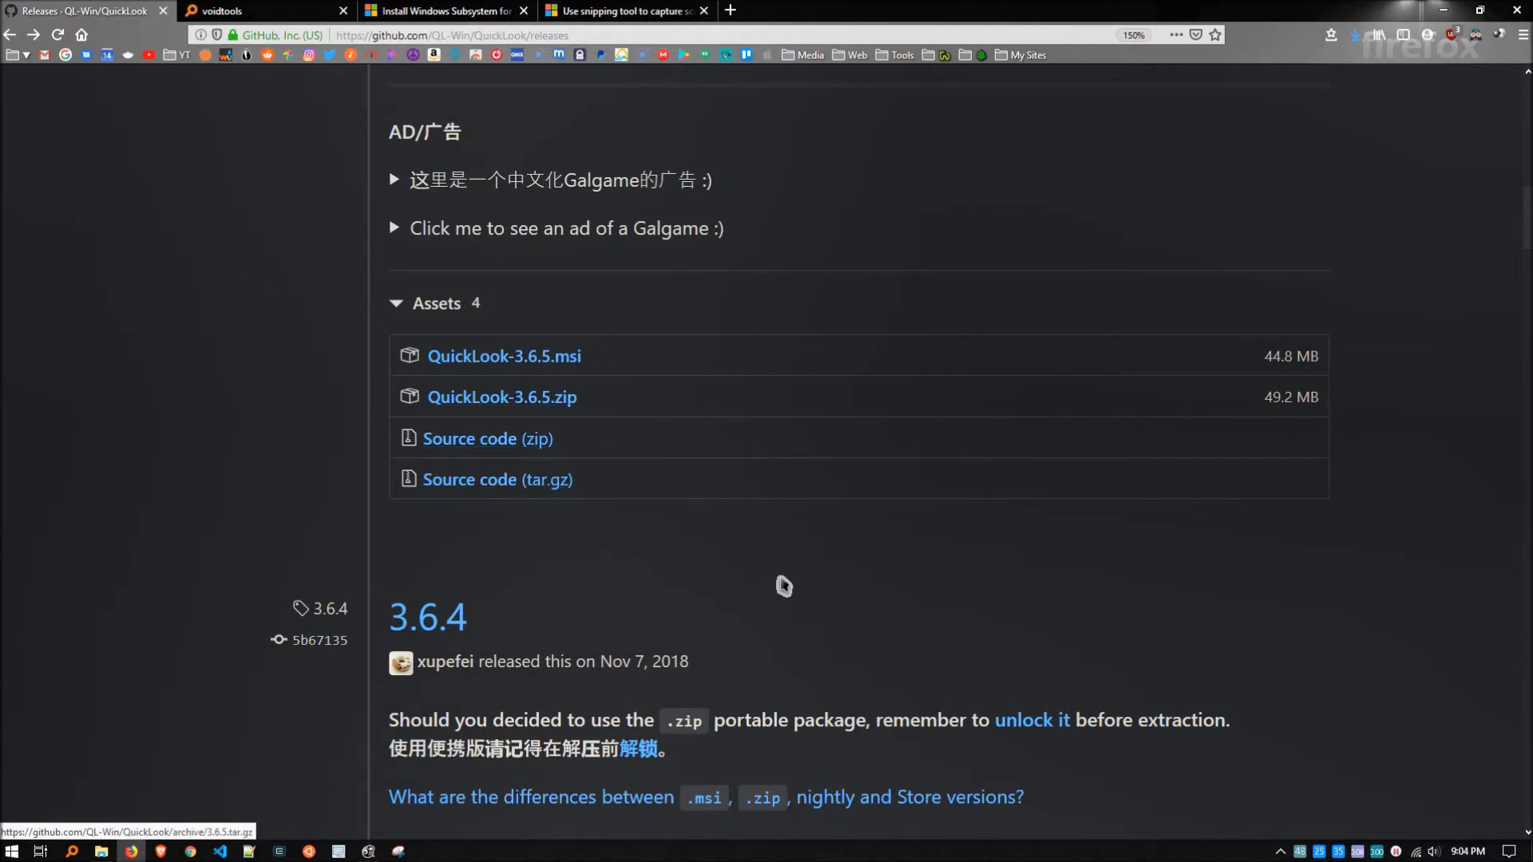
scroll(735, 367, up, 15)
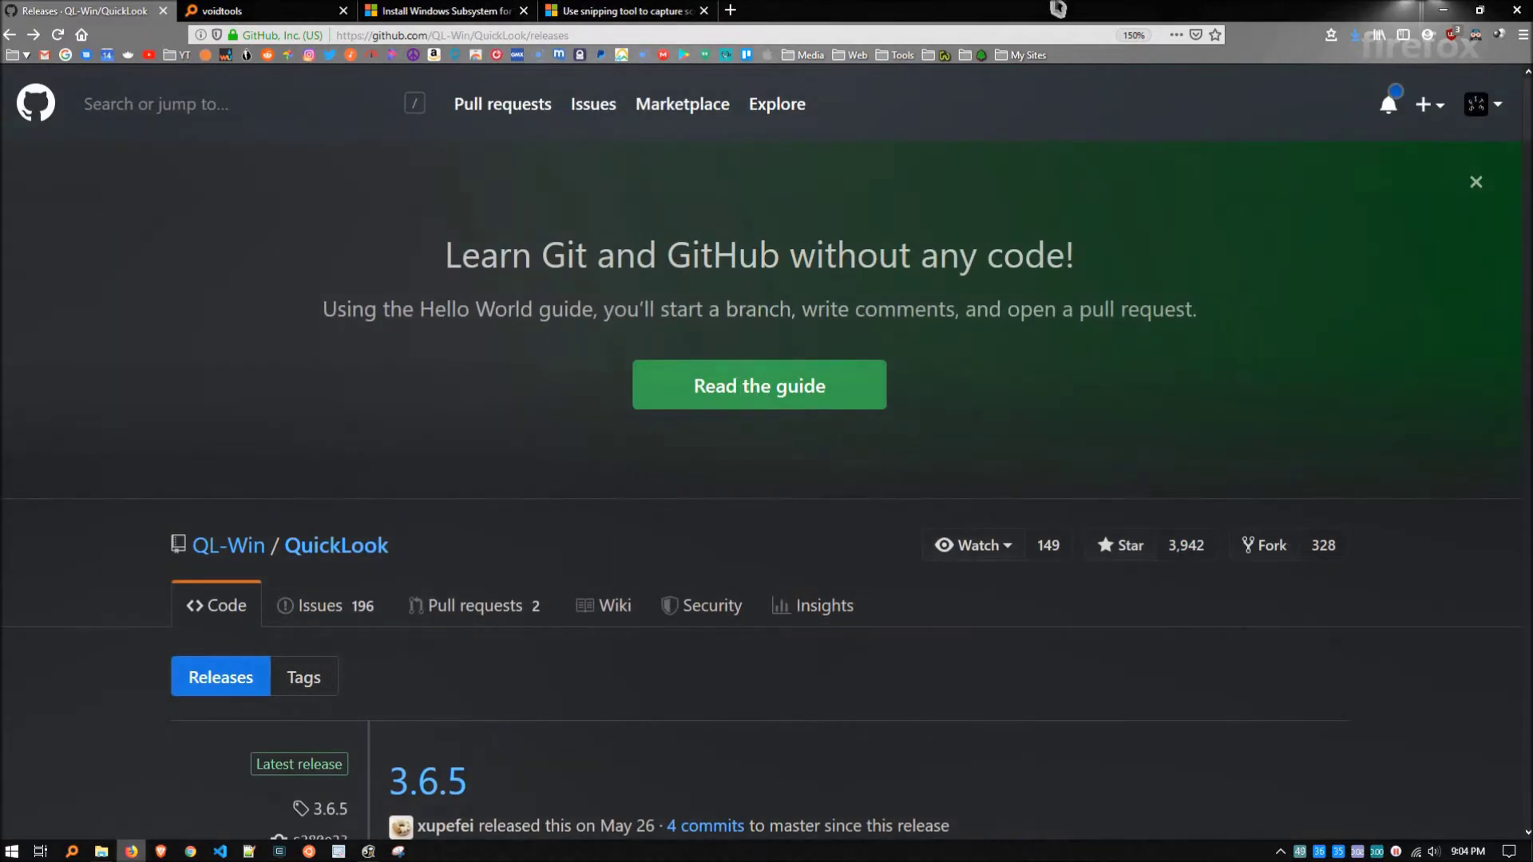
Step: Hide Firefox, summon Keypirinha with Ctrl+Win+K and try the queries w, ff, ch and cal
click(1443, 9)
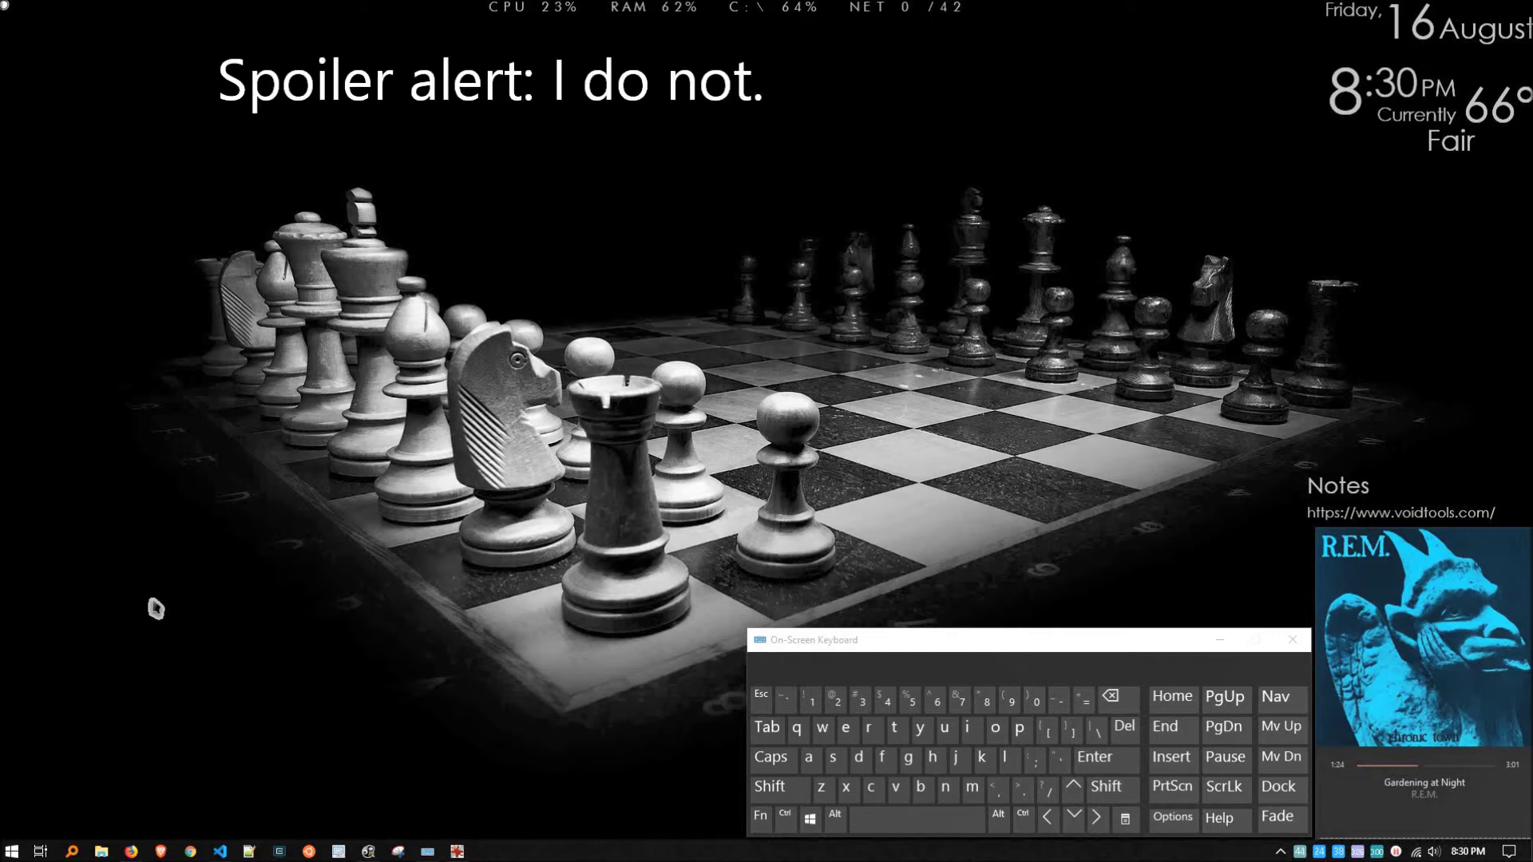
key(ctrl)
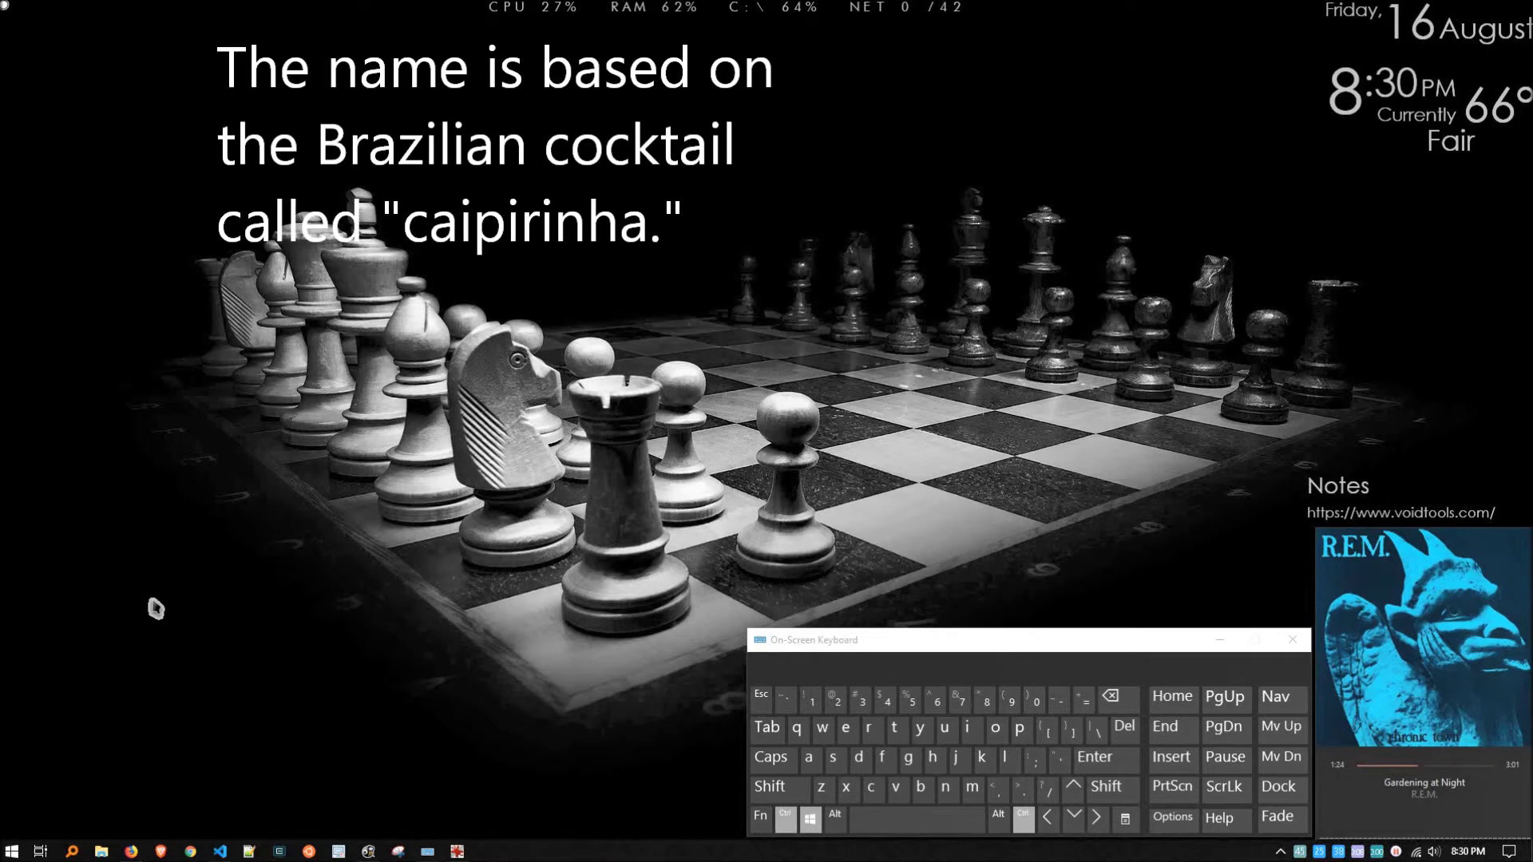
key(ctrl+super+k)
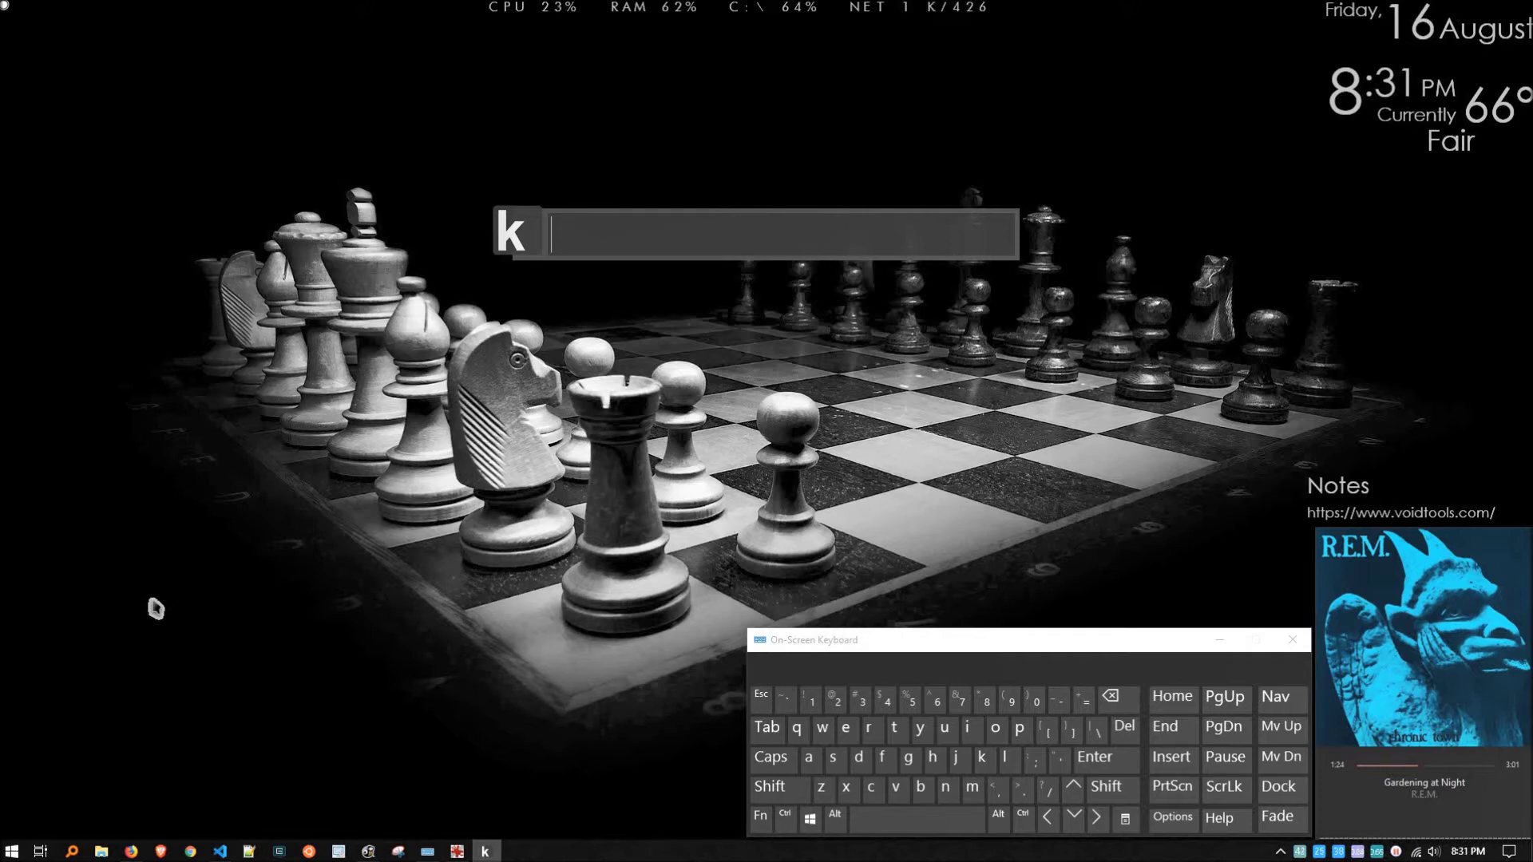
text(w)
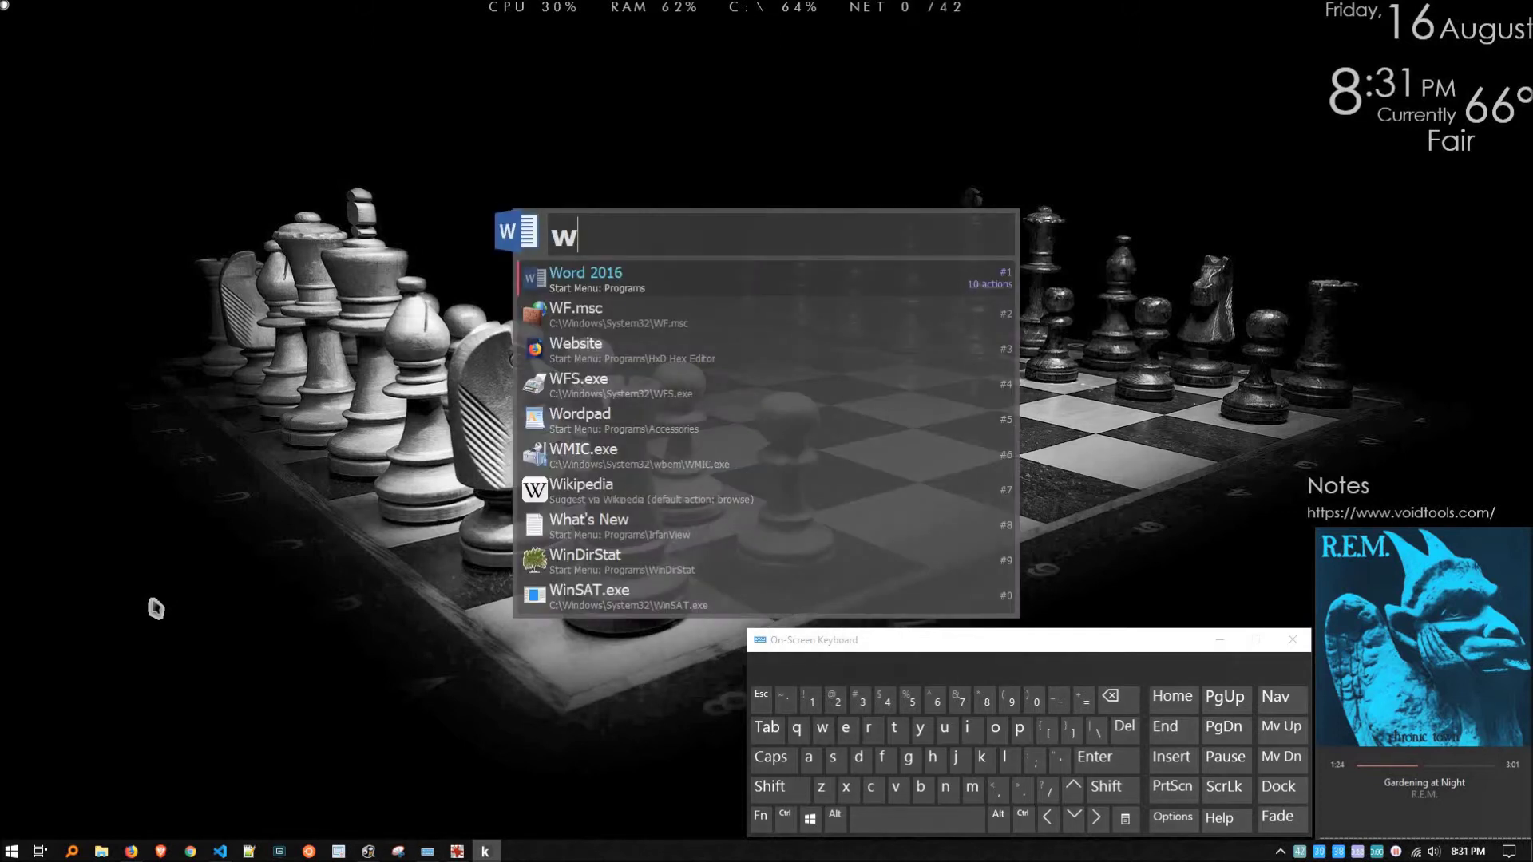
key(BackSpace)
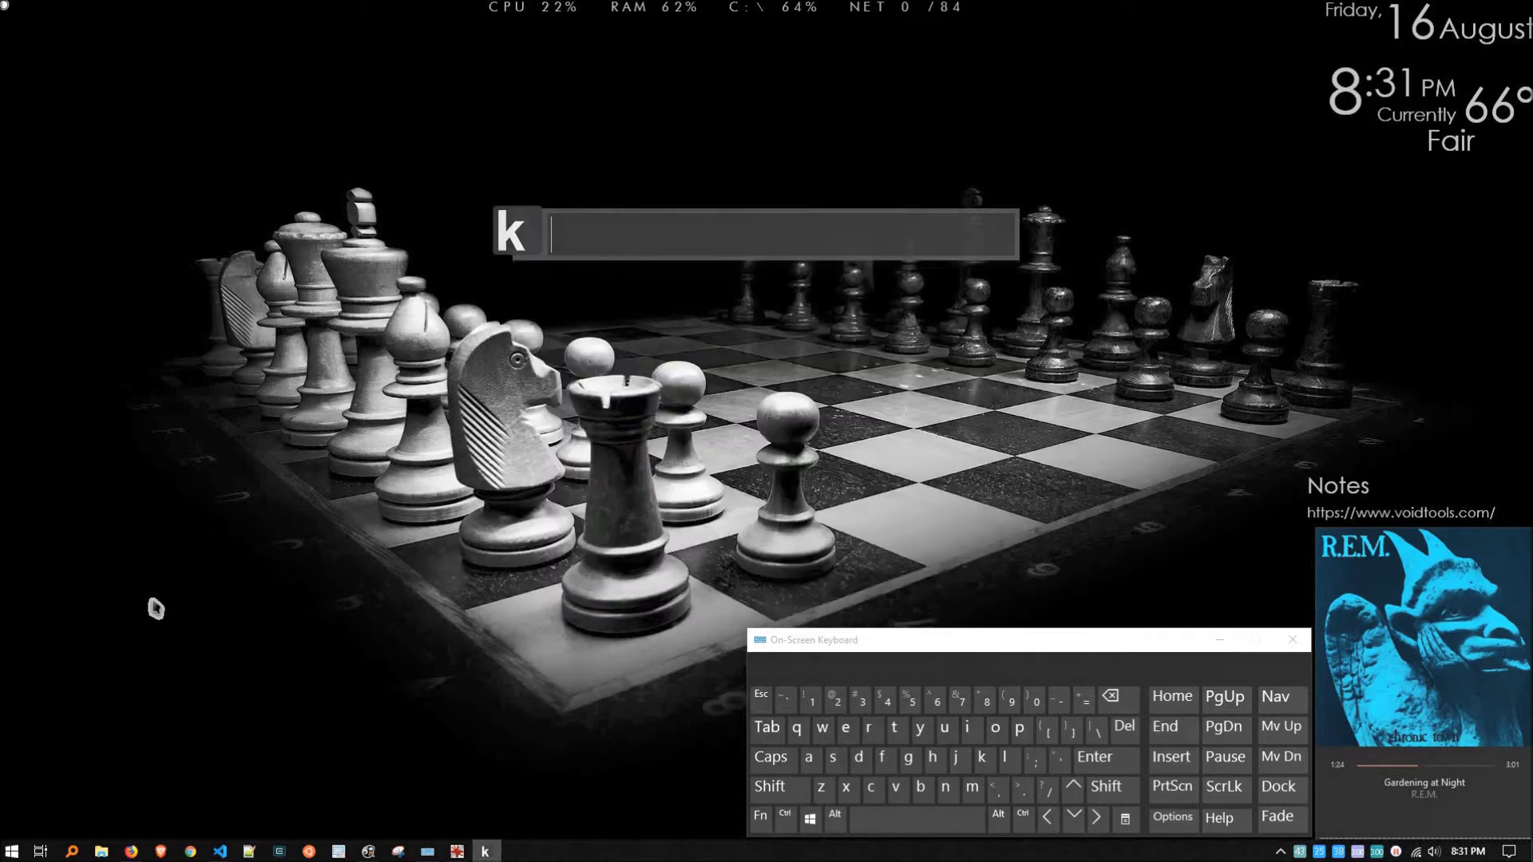
text(ff)
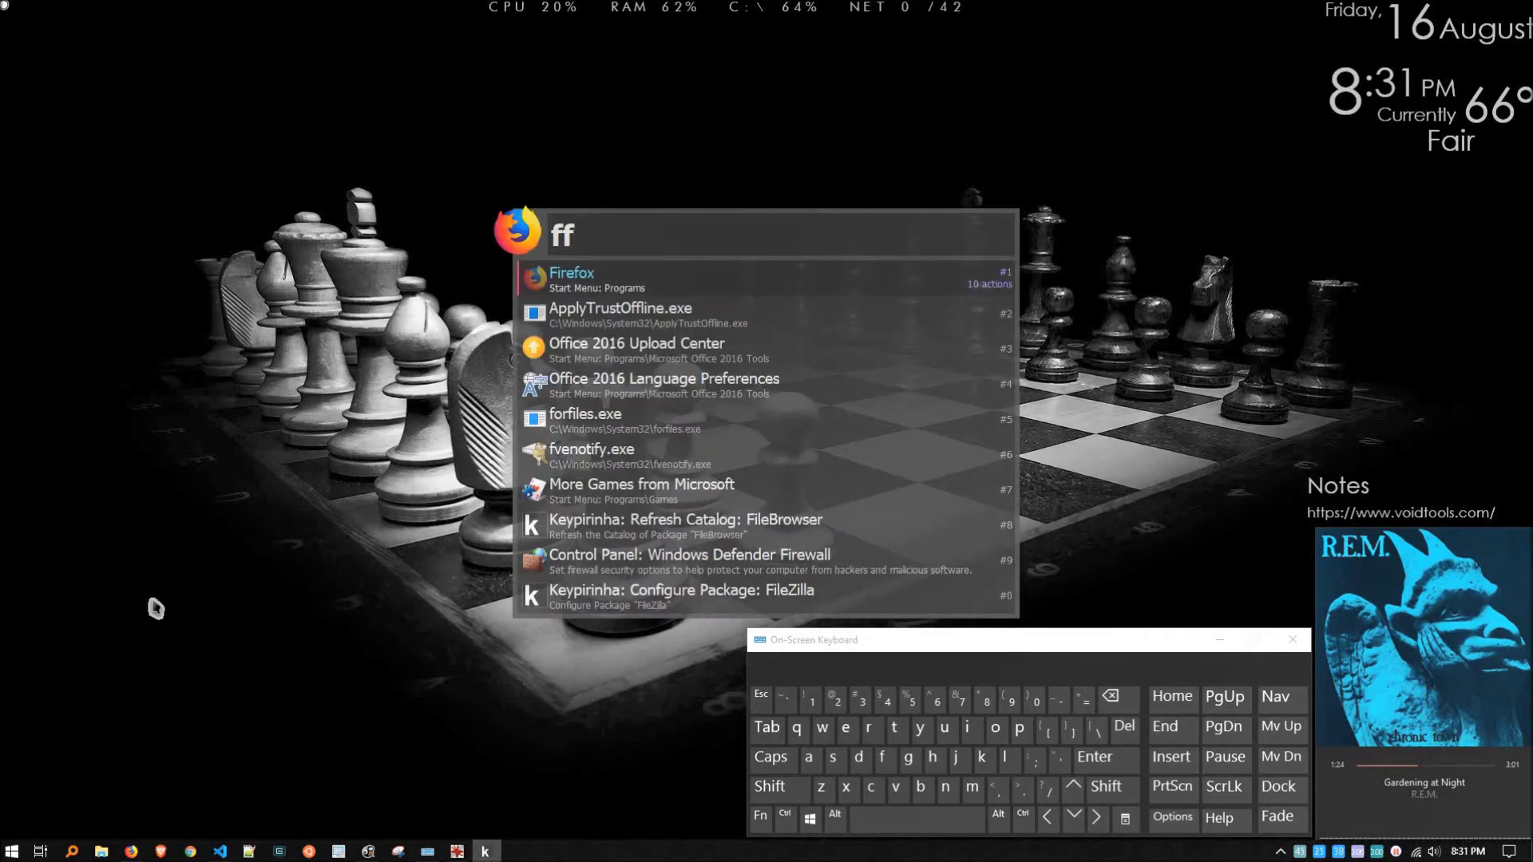
key(BackSpace)
key(BackSpace)
text(ch)
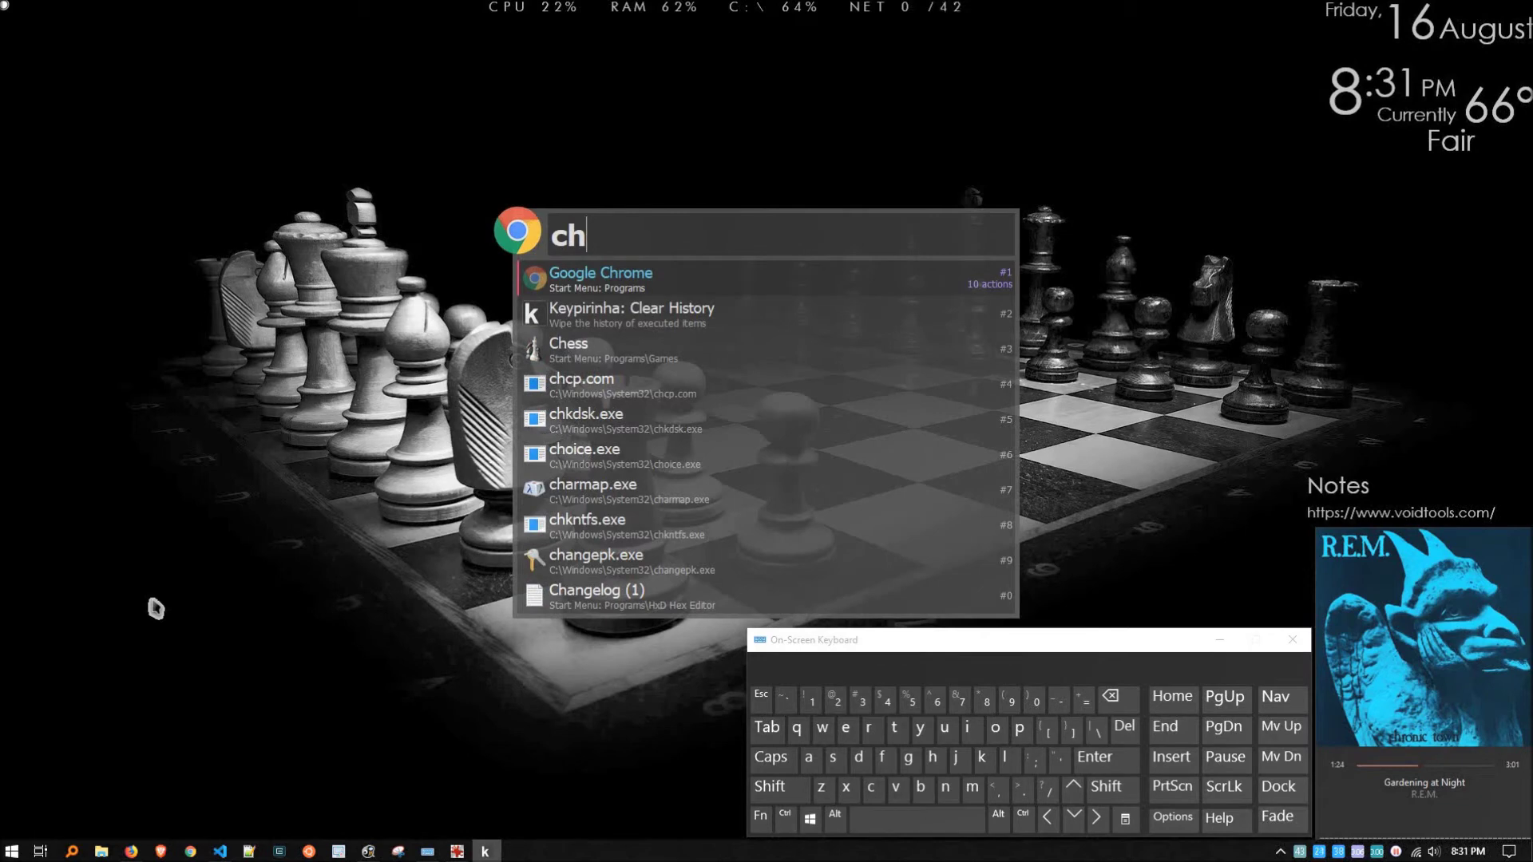
key(BackSpace)
key(BackSpace)
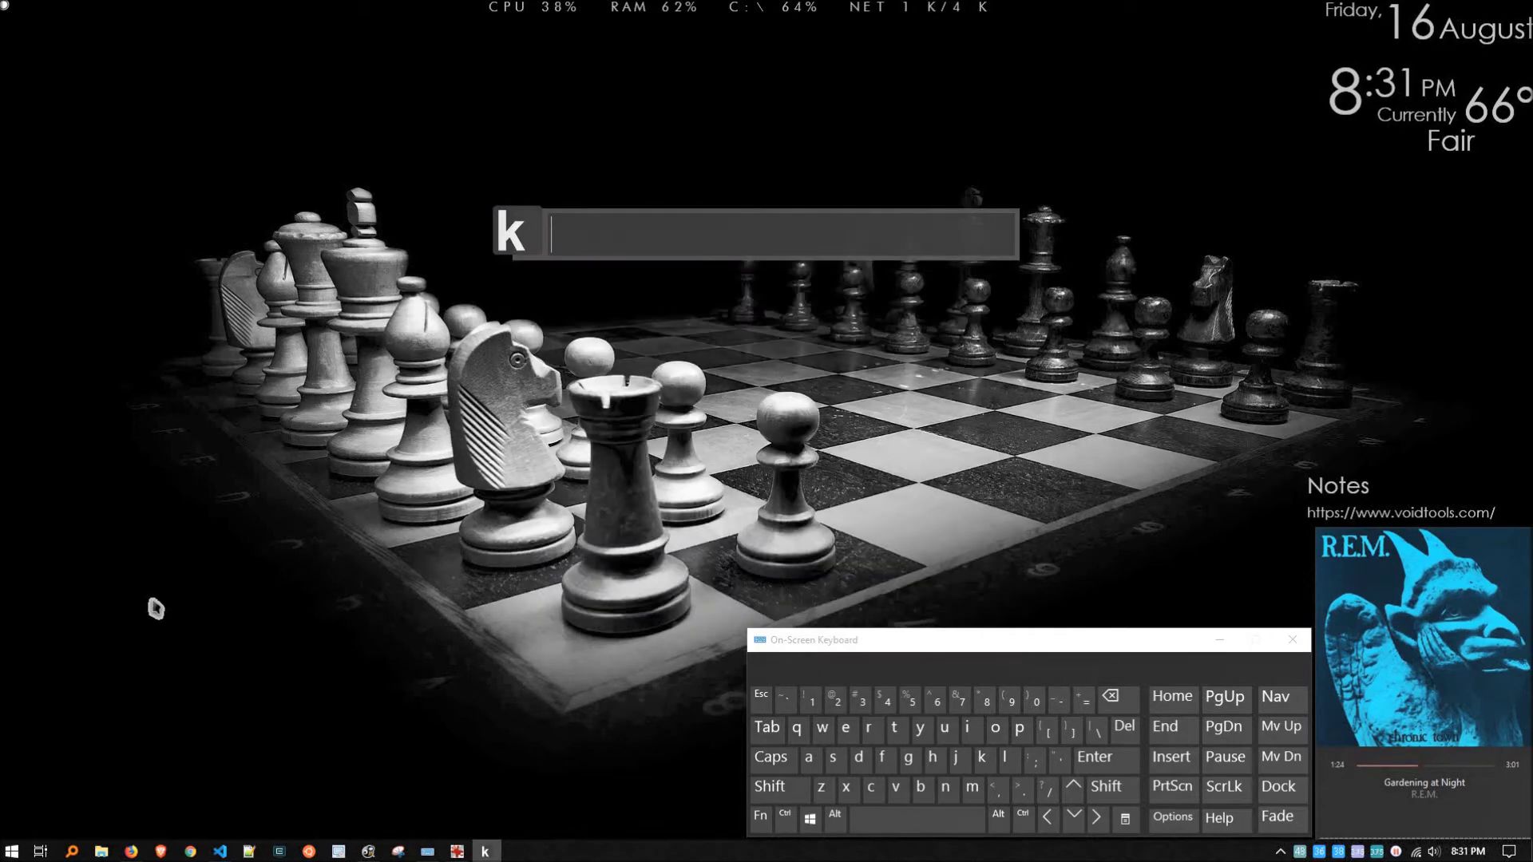
text(cal)
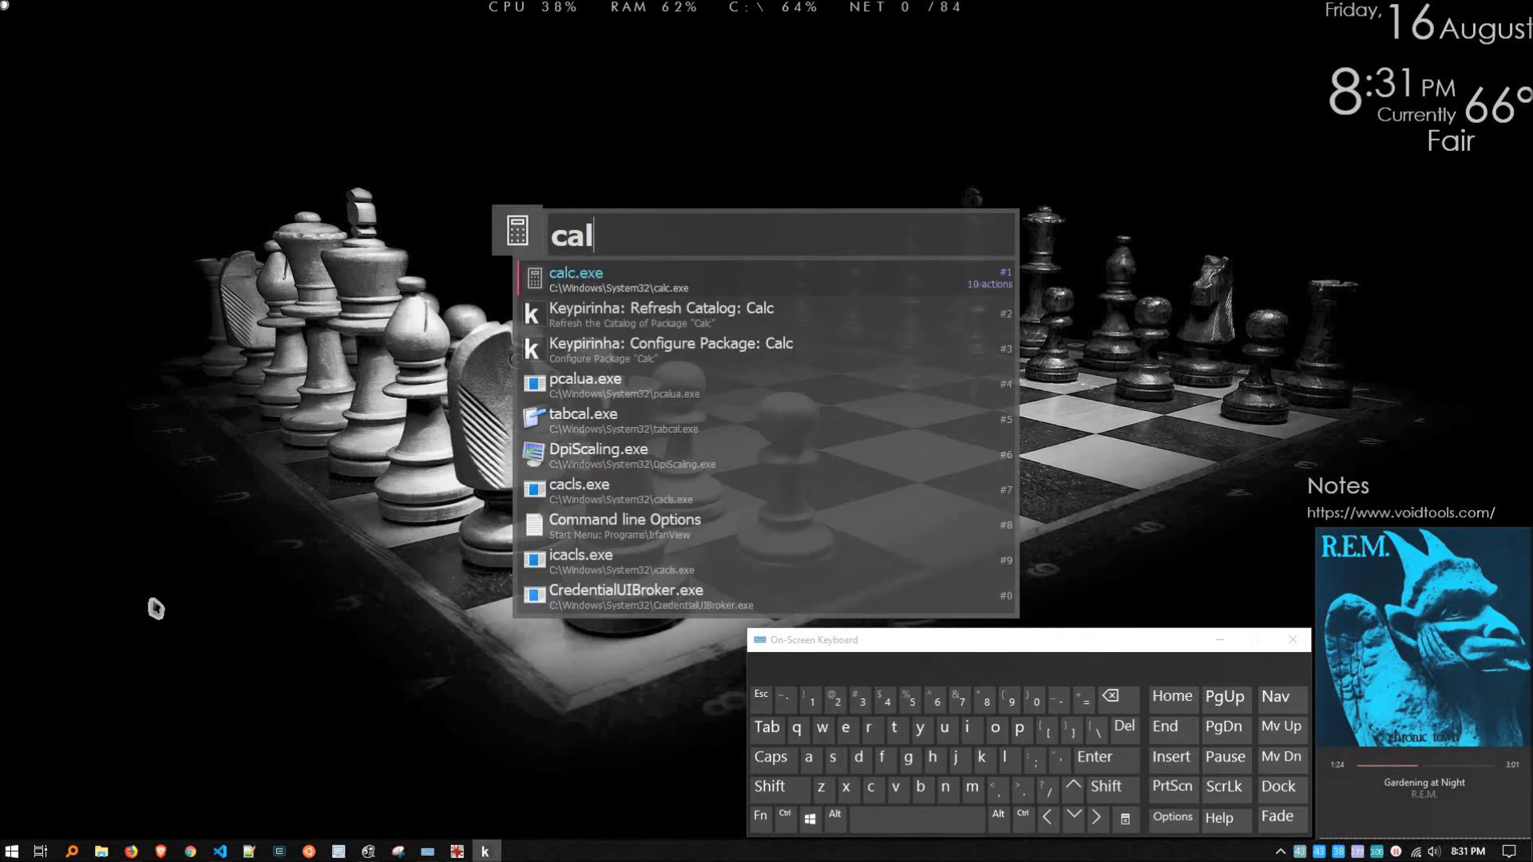
key(BackSpace)
key(BackSpace)
key(BackSpace)
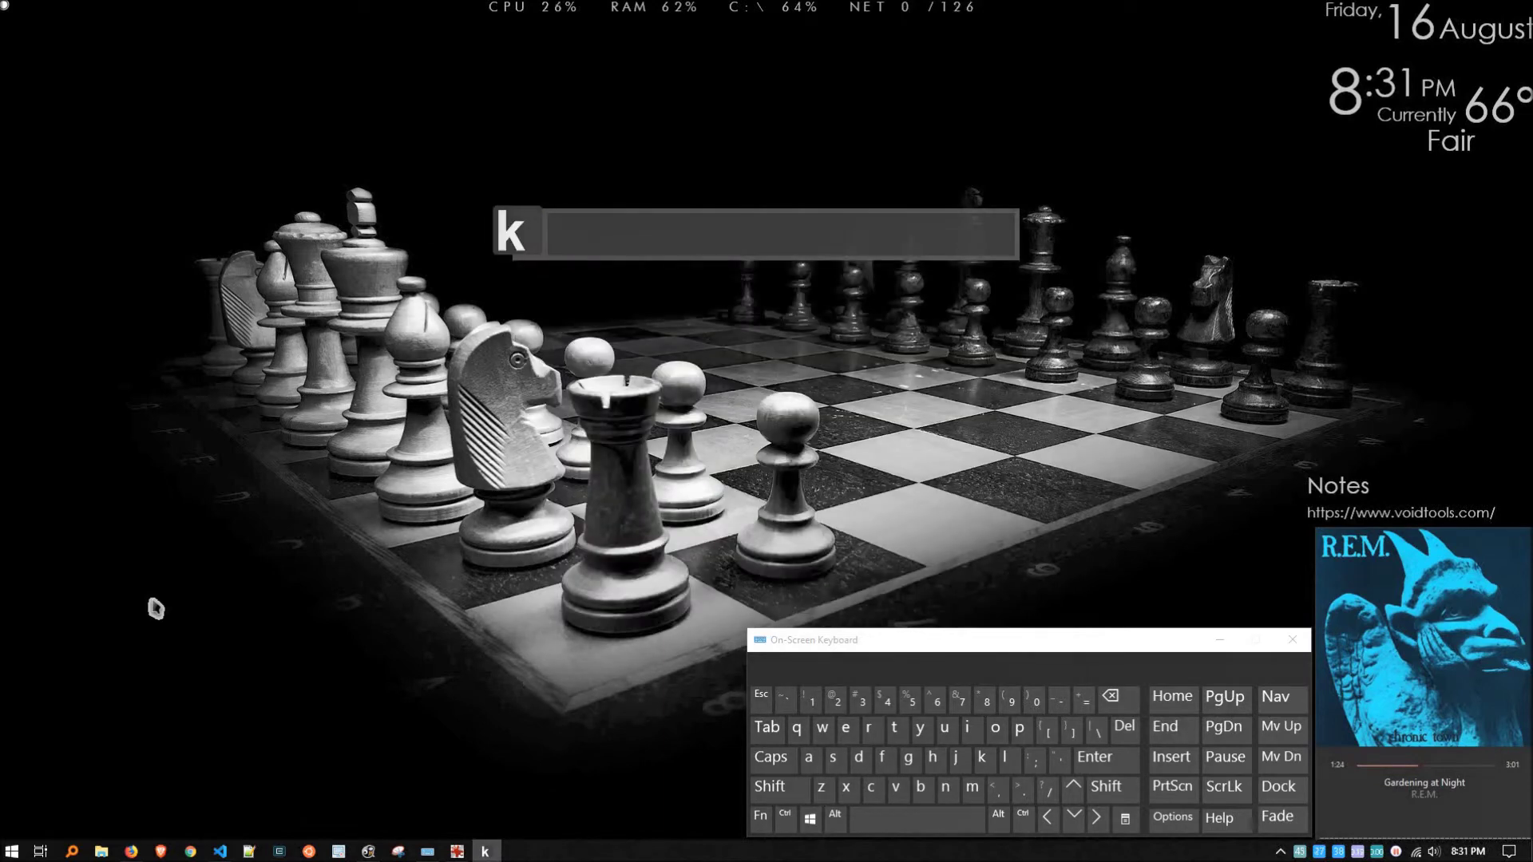
Step: Search cnn to open cnn.com, close that tab, and reopen an empty Keypirinha launcher
text(cnn)
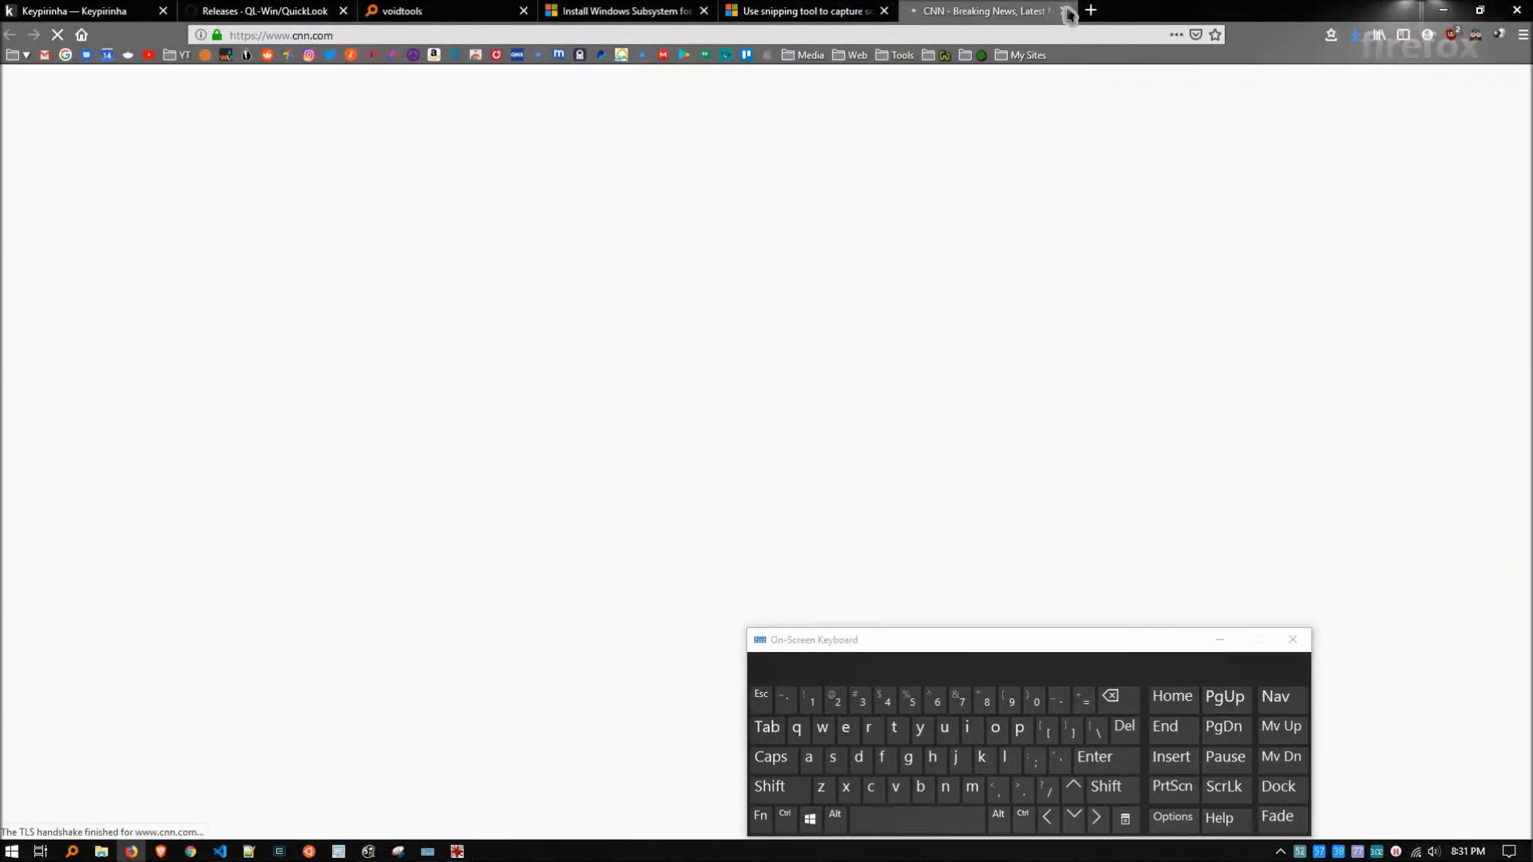
click(1067, 14)
click(1444, 11)
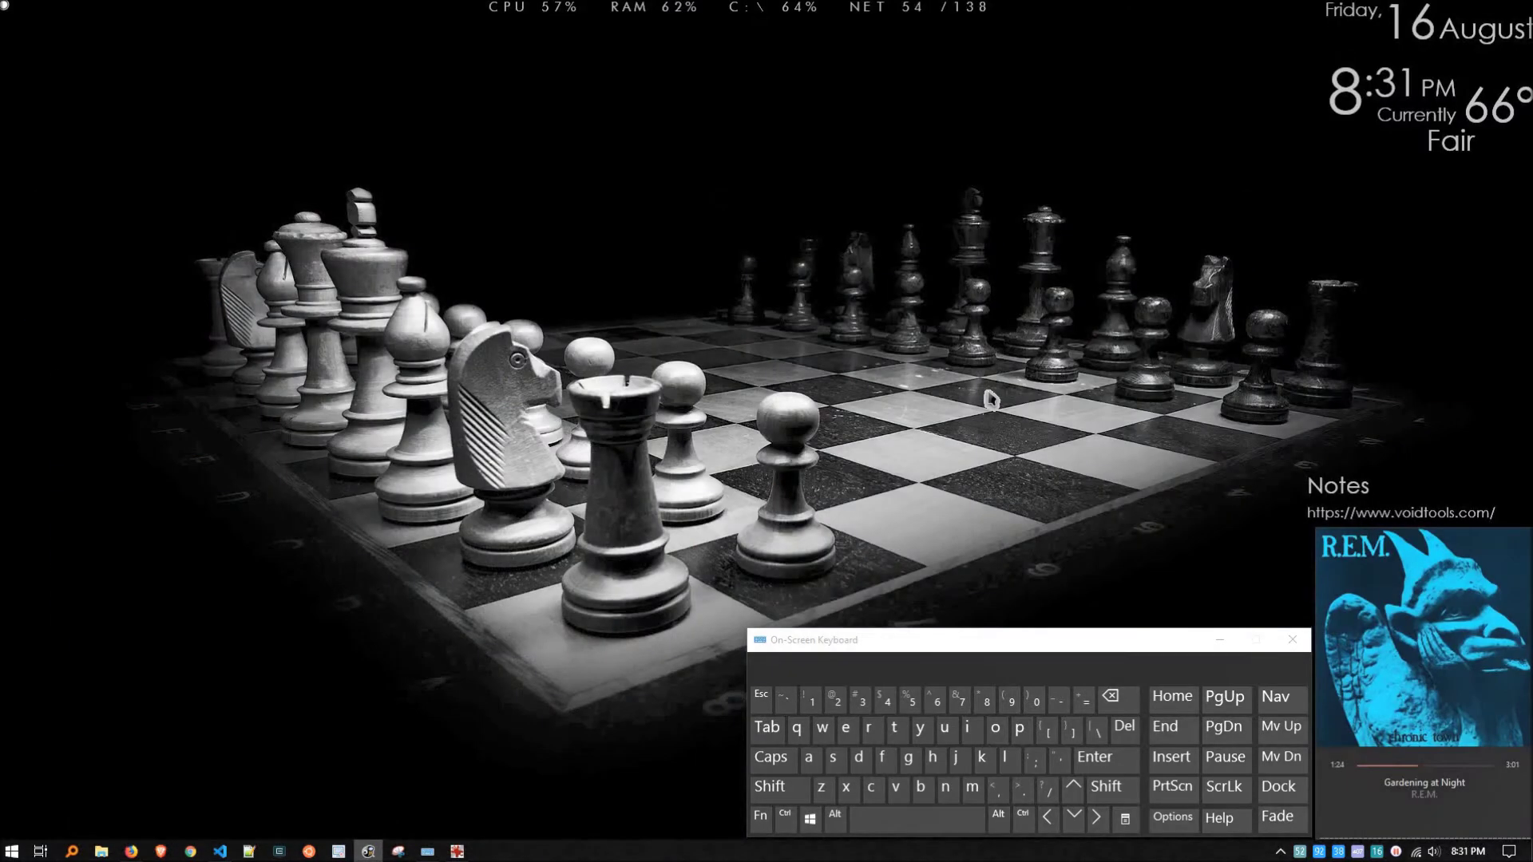
key(ctrl+super)
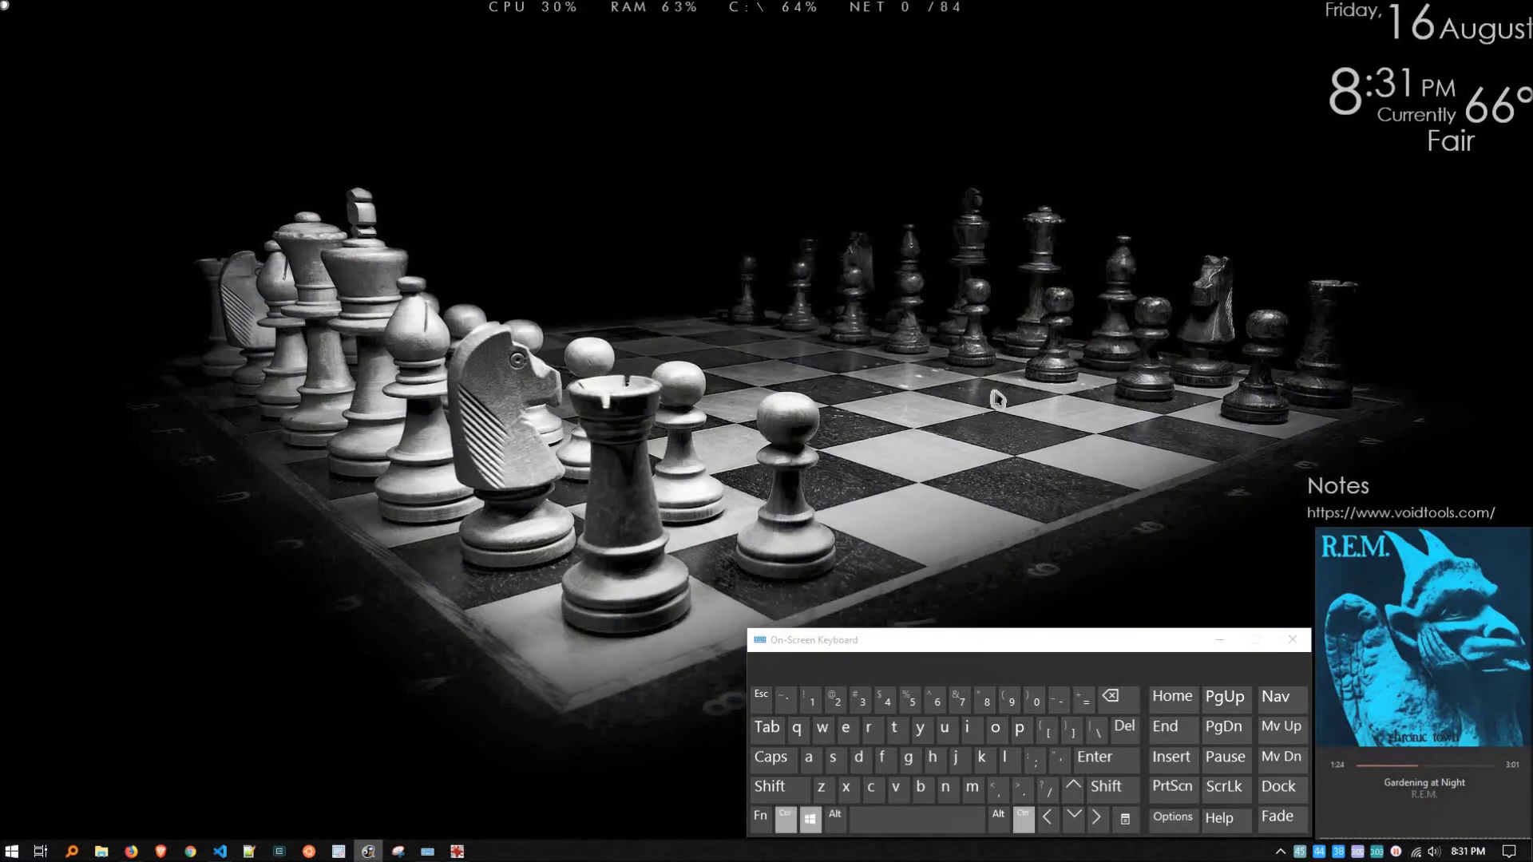
key(ctrl+super+k)
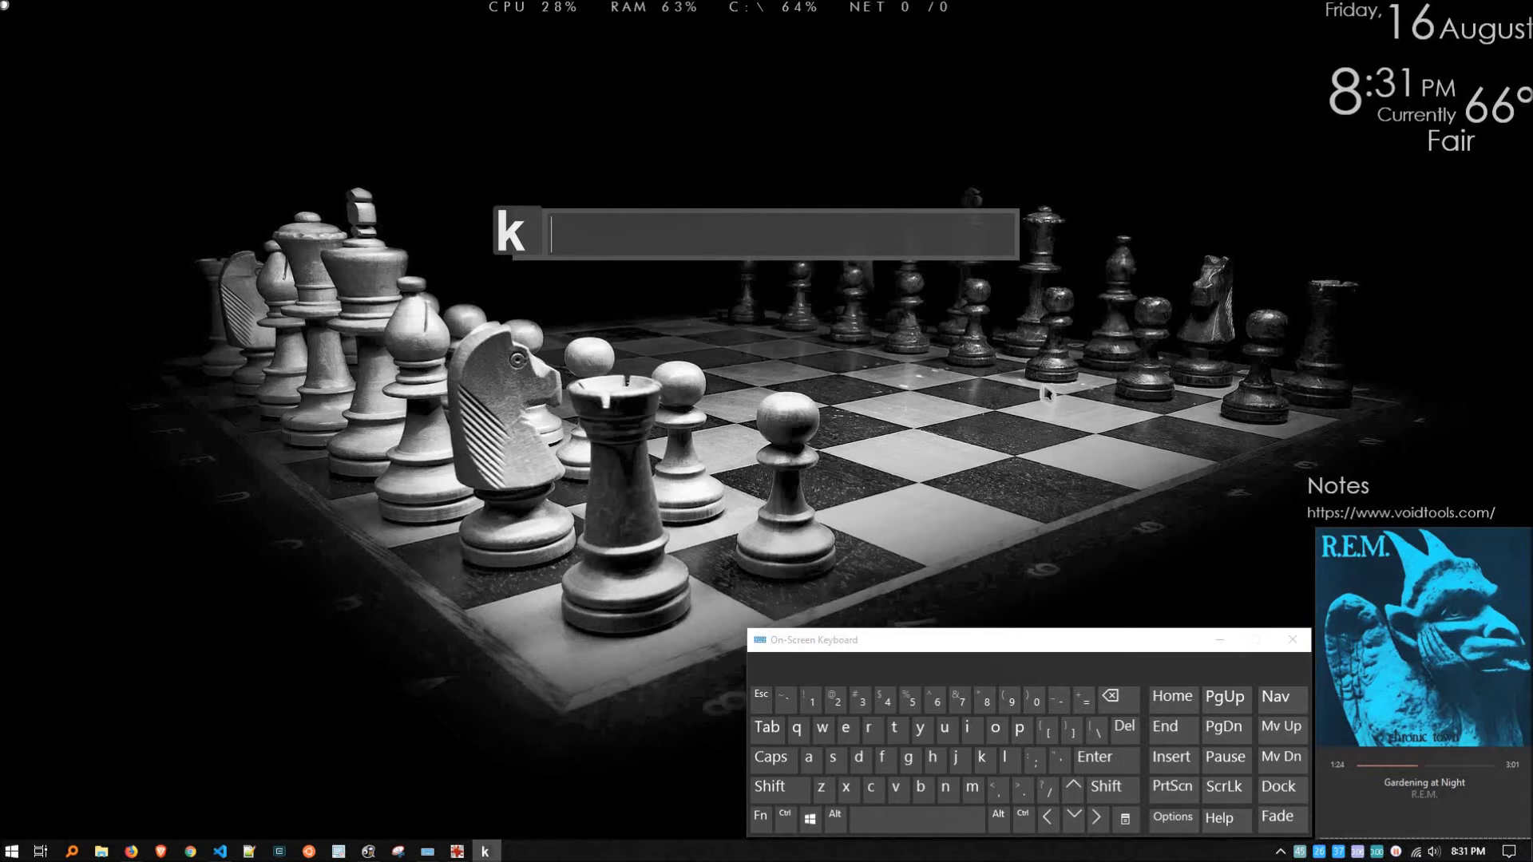
Step: Run a Keypirinha Amazon search for heroin, which opens in Firefox
text(am)
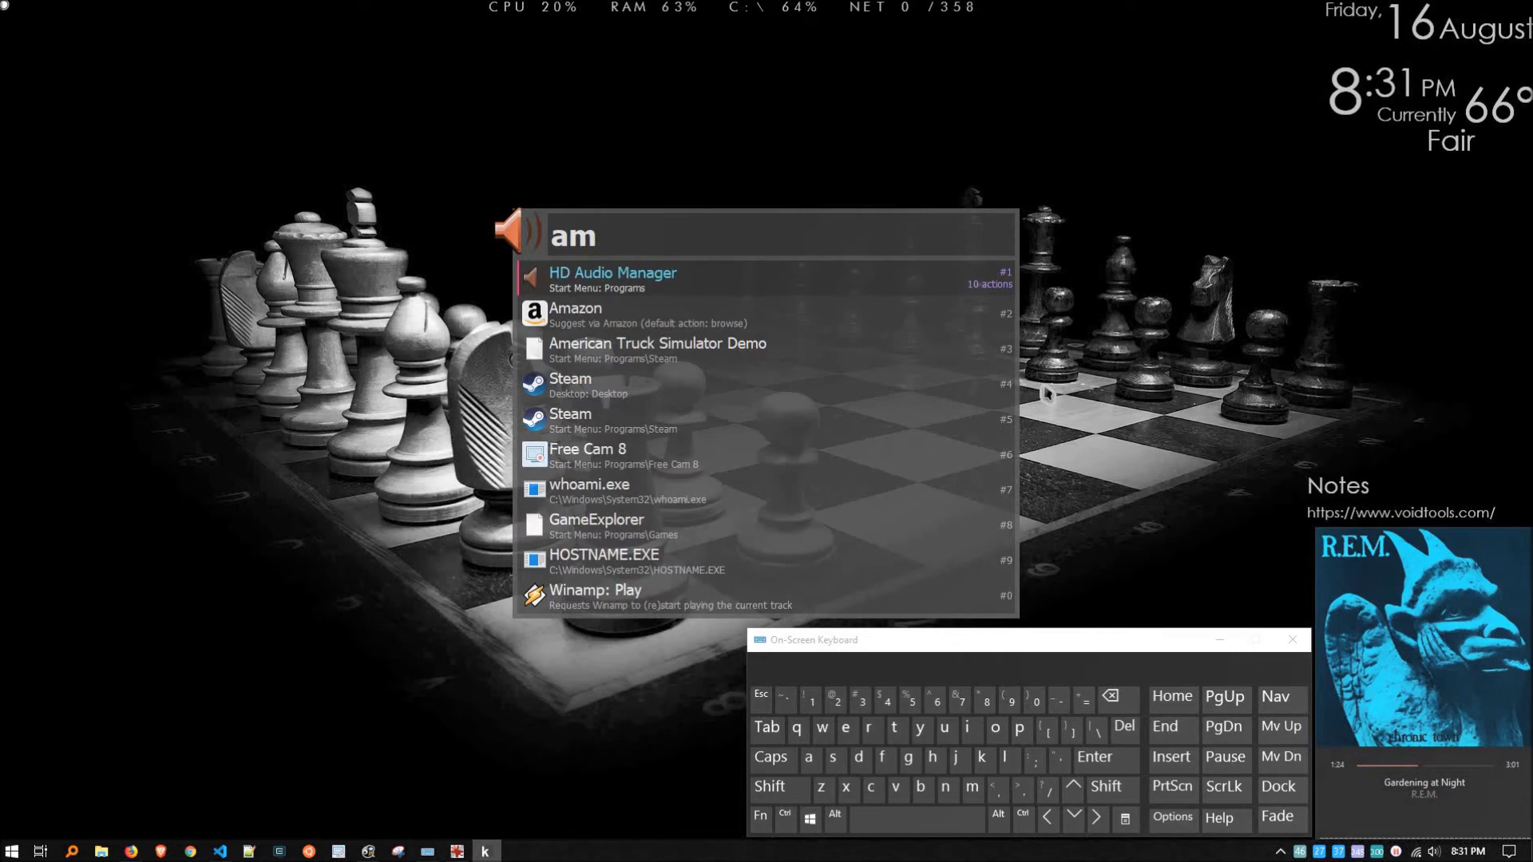
key(BackSpace)
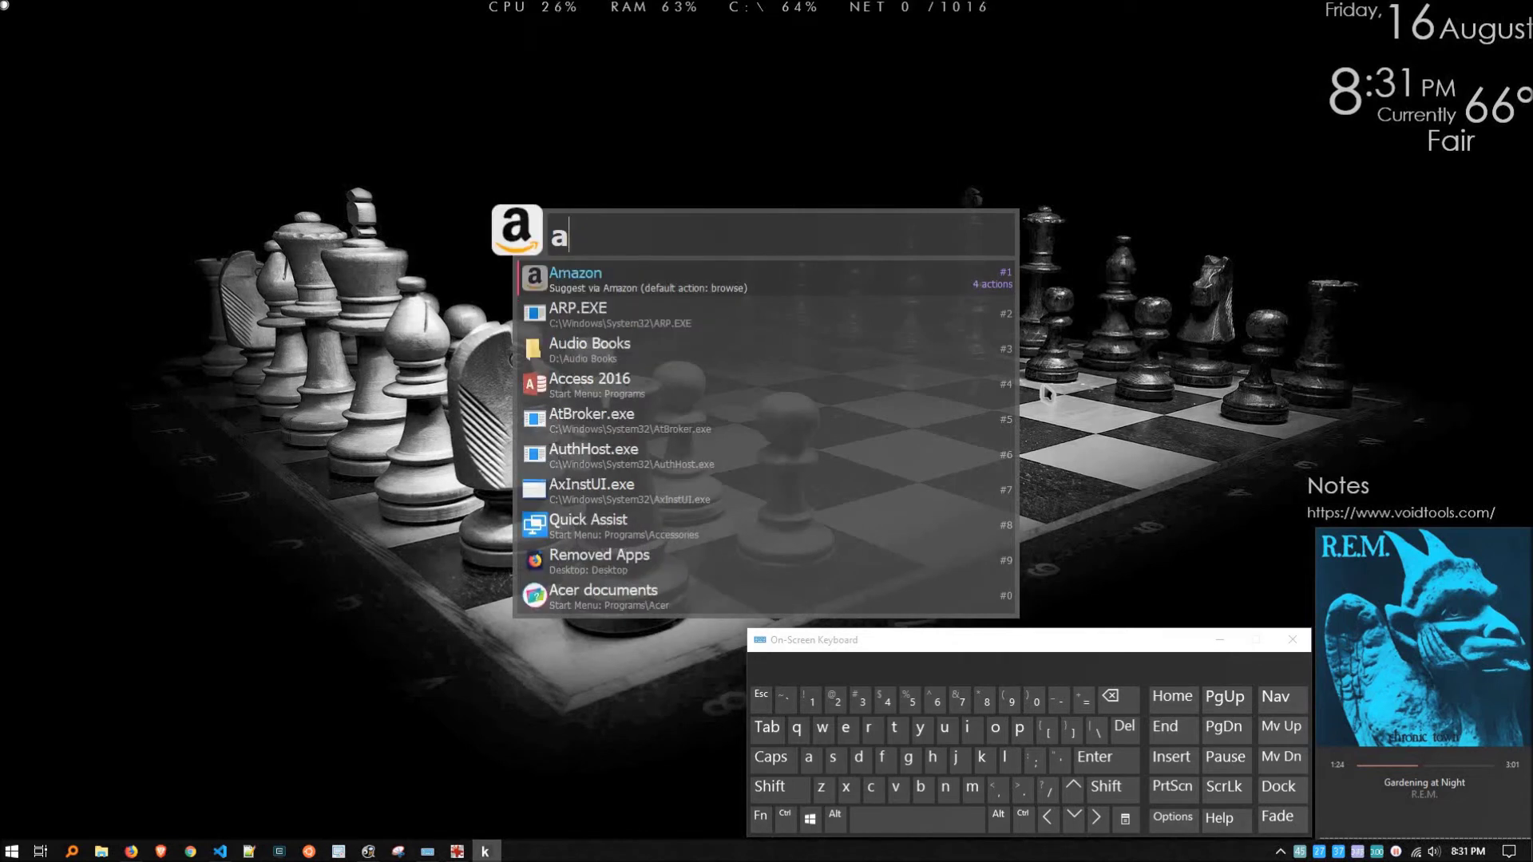
key(Tab)
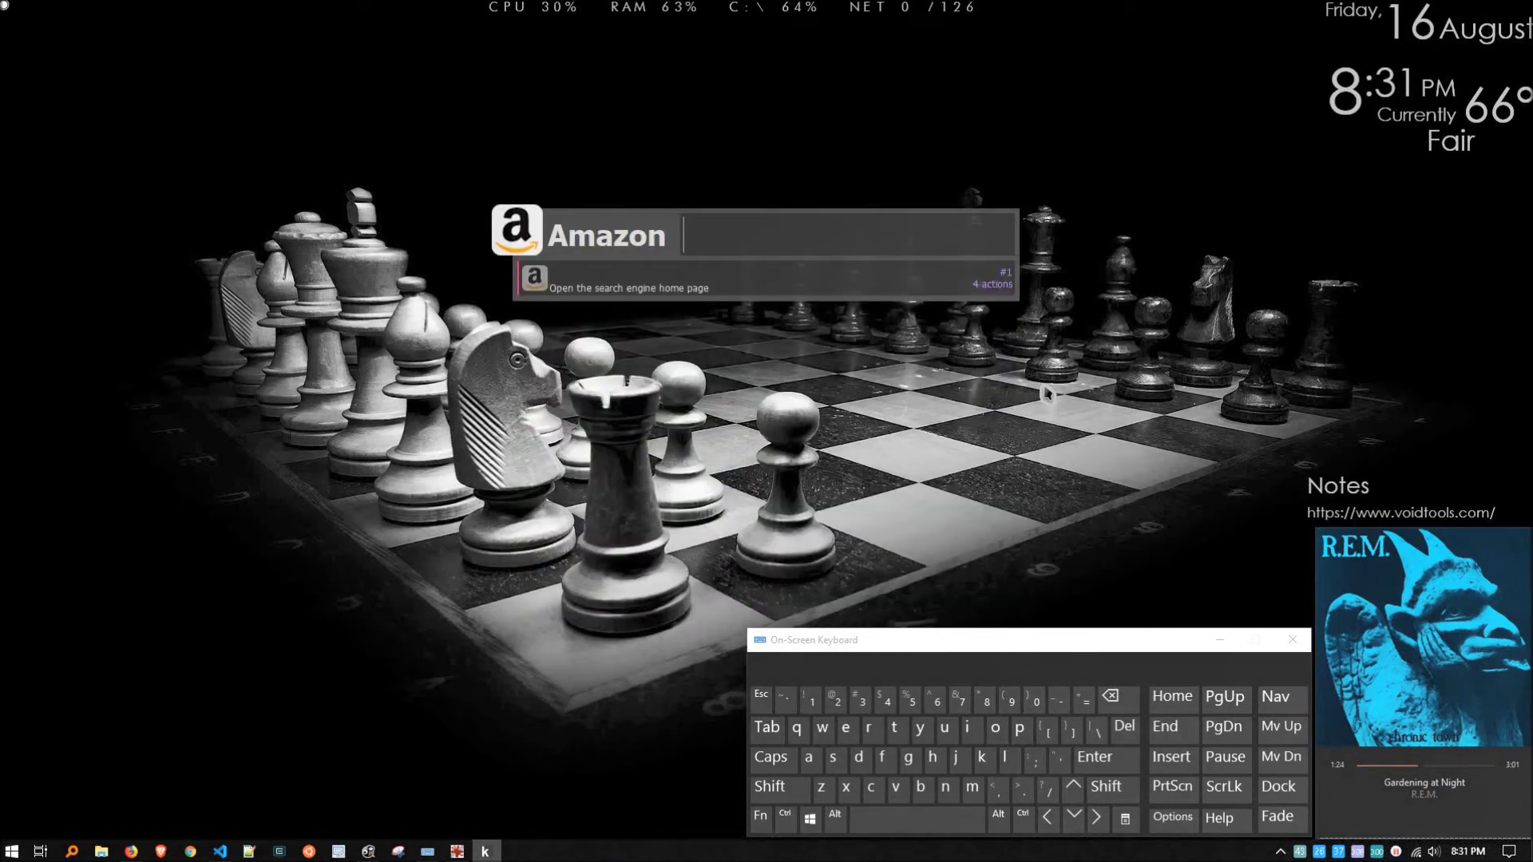
text(heroin)
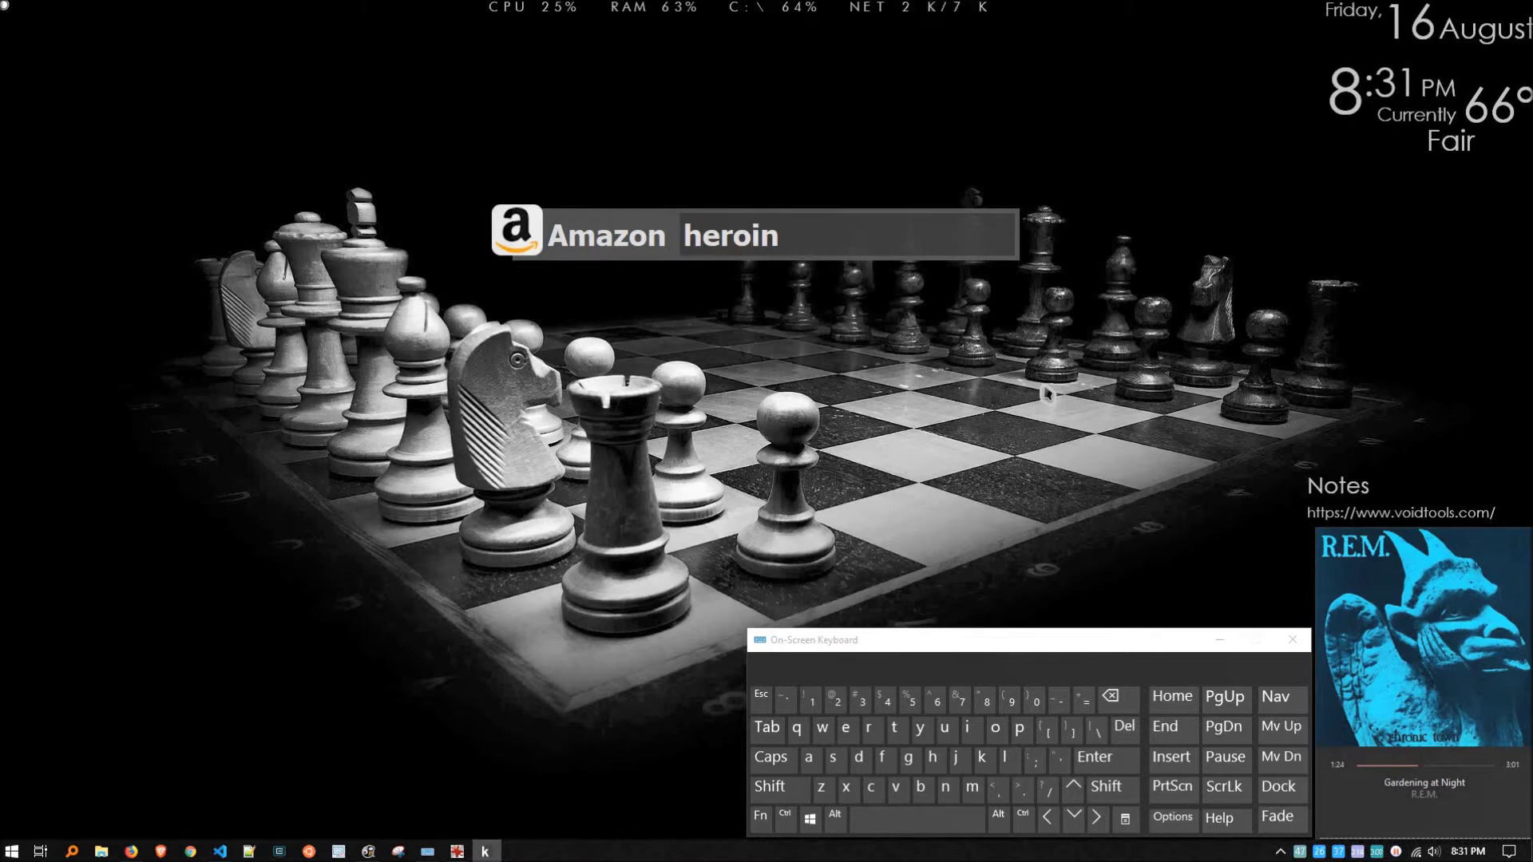
key(Return)
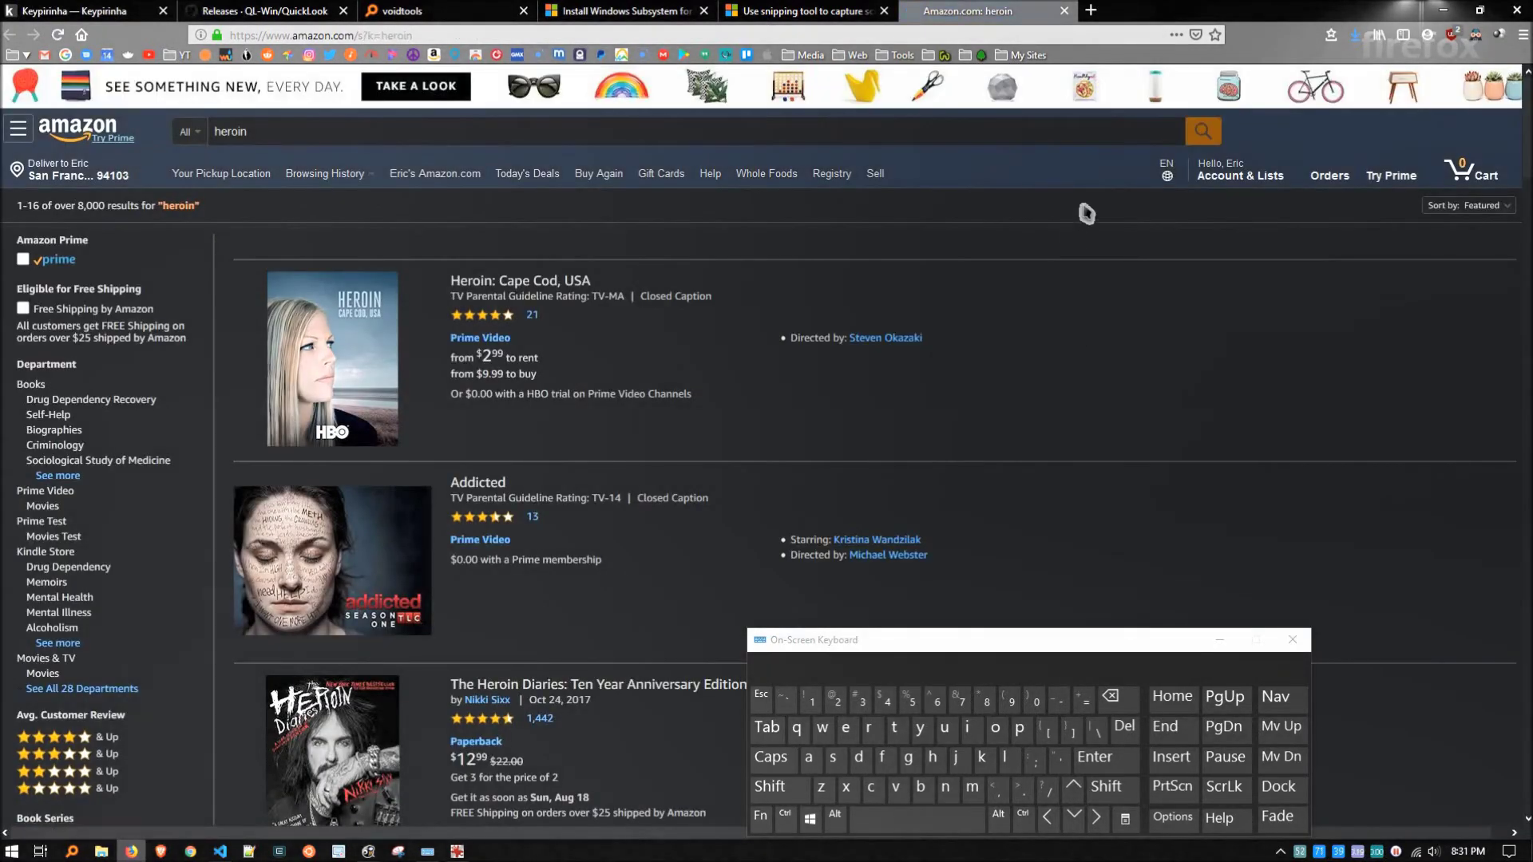
Step: Close the Amazon tab, search g in Keypirinha, then bring back the Keypirinha docs page
click(1067, 12)
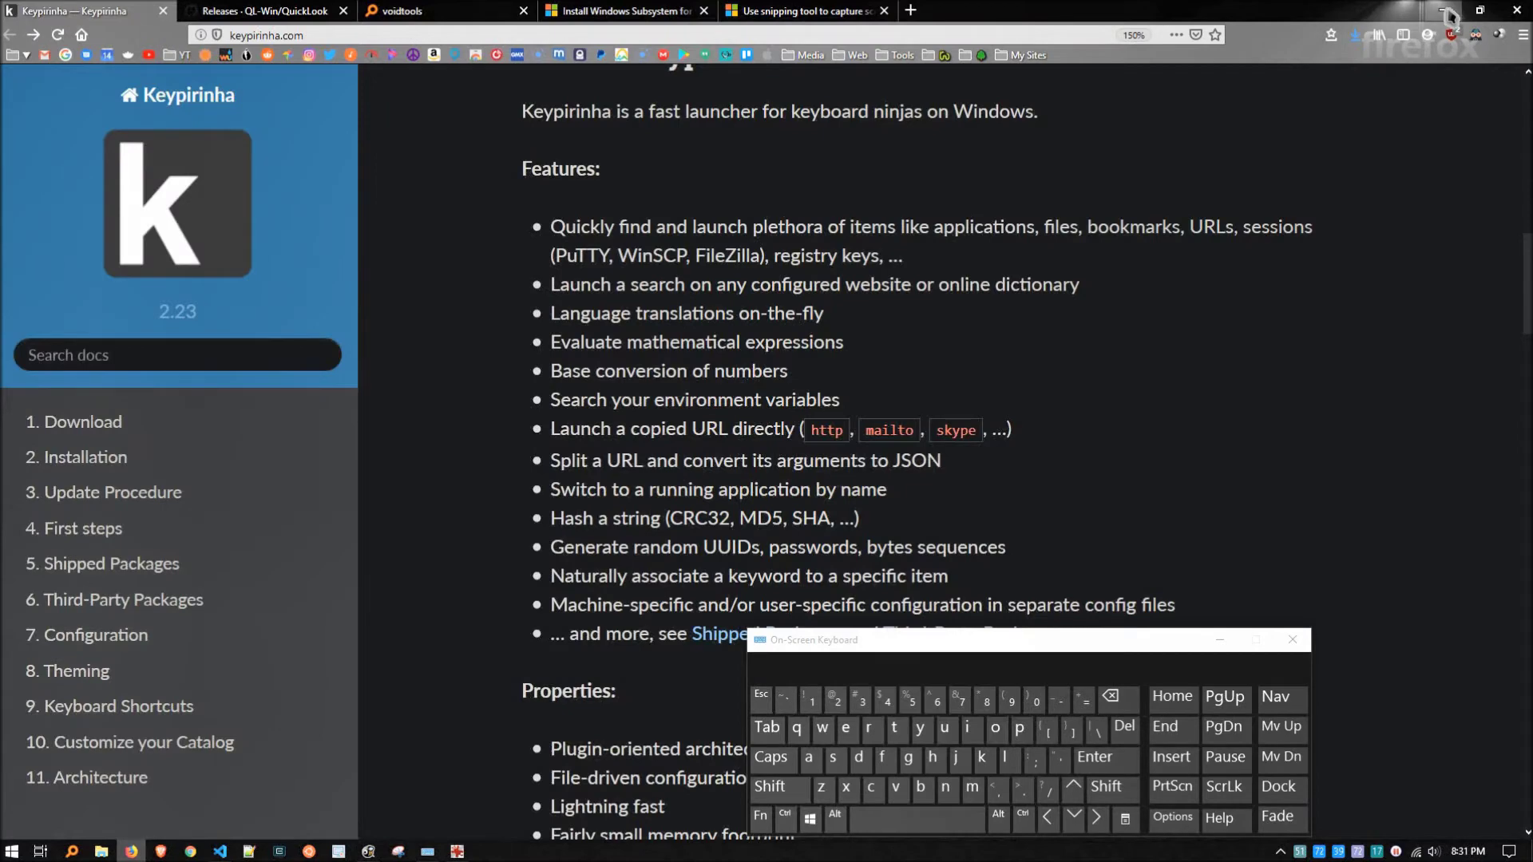
key(super+d)
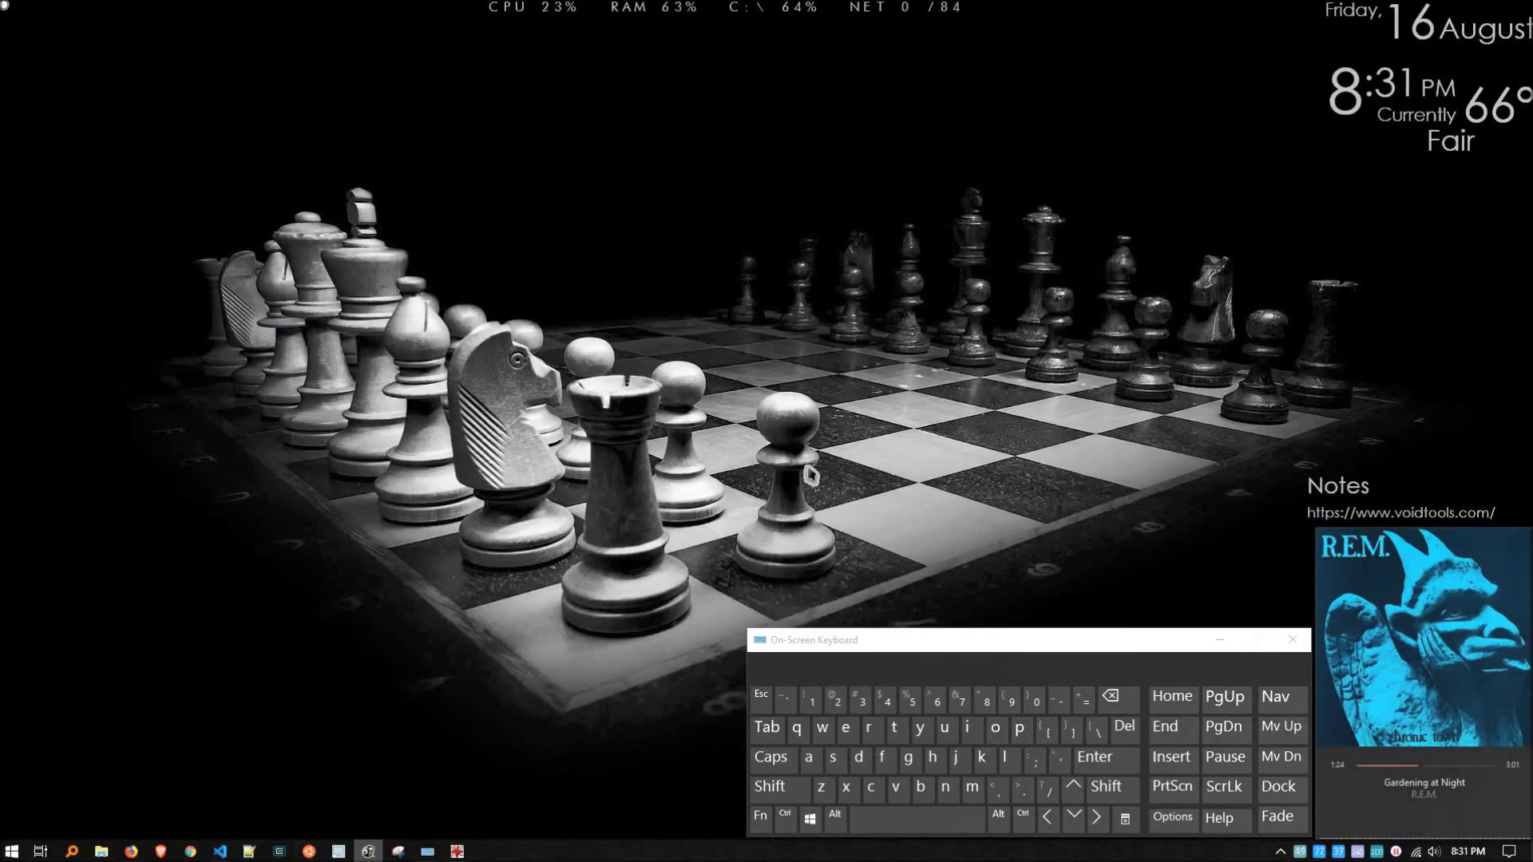
key(ctrl+super+k)
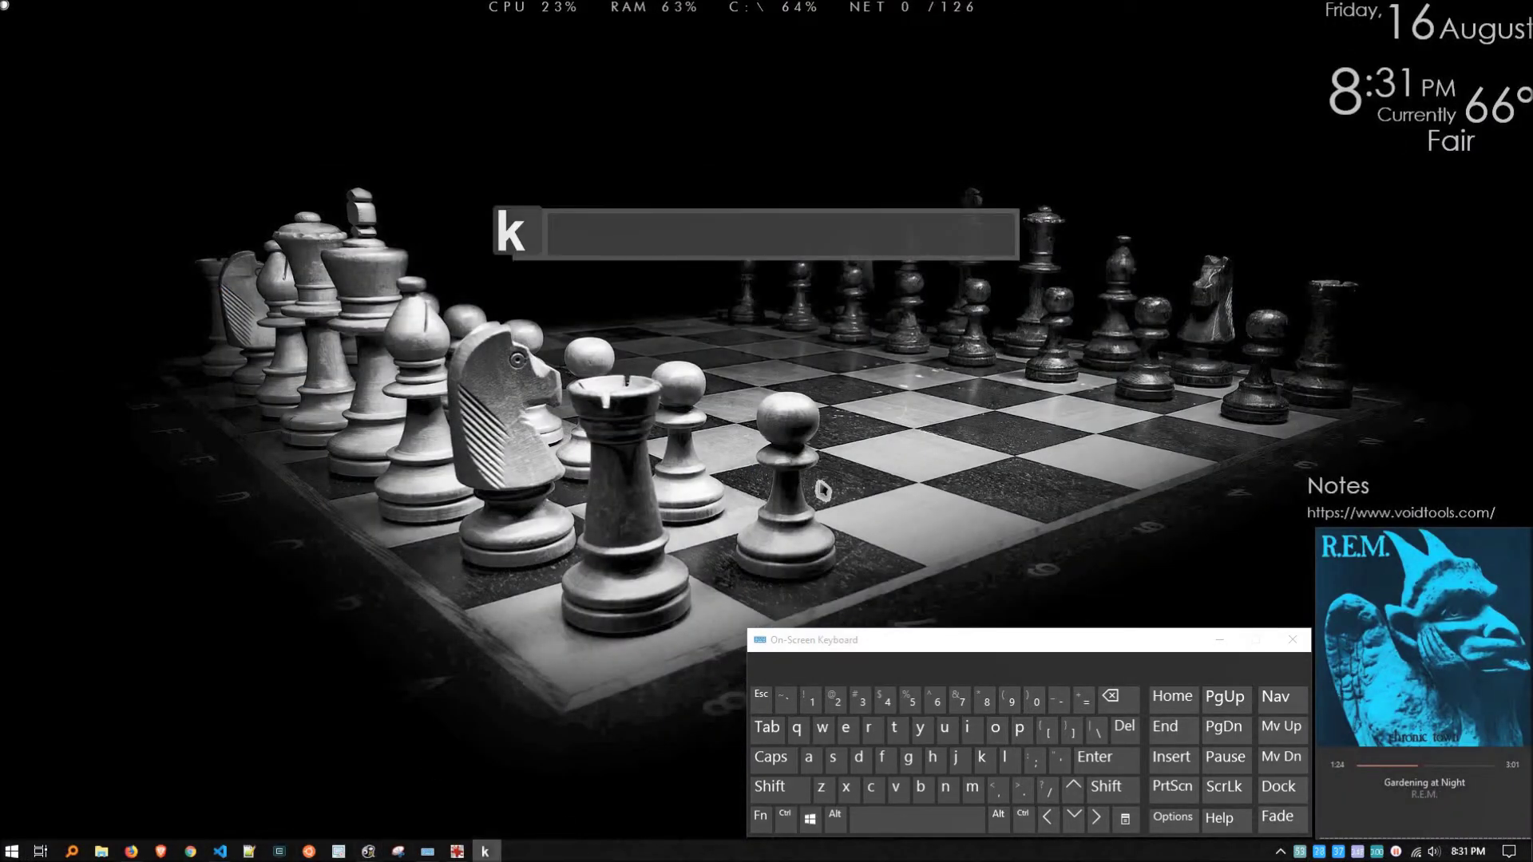
text(g)
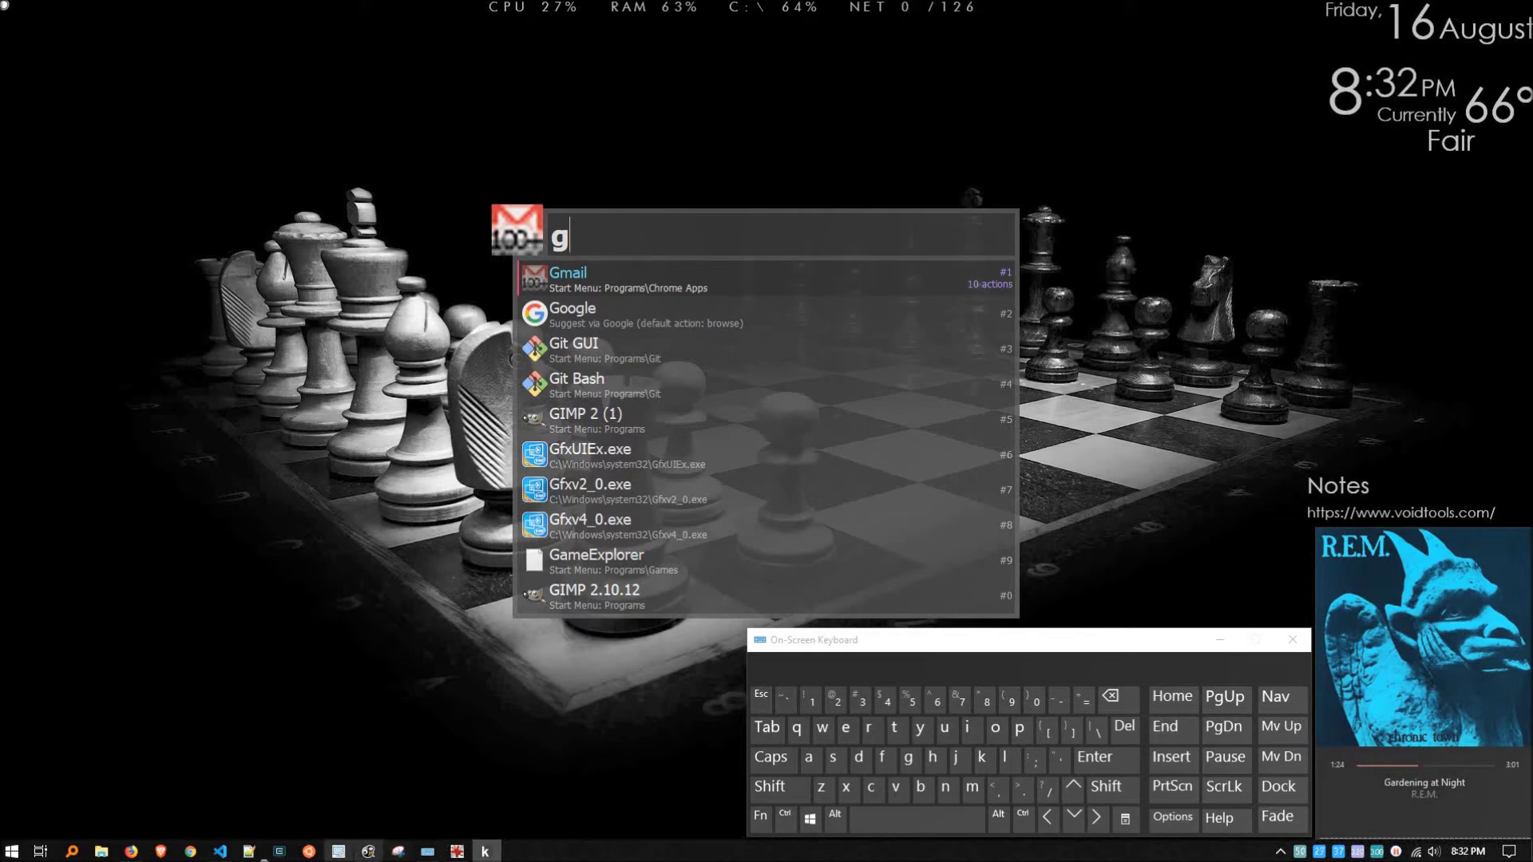
click(131, 851)
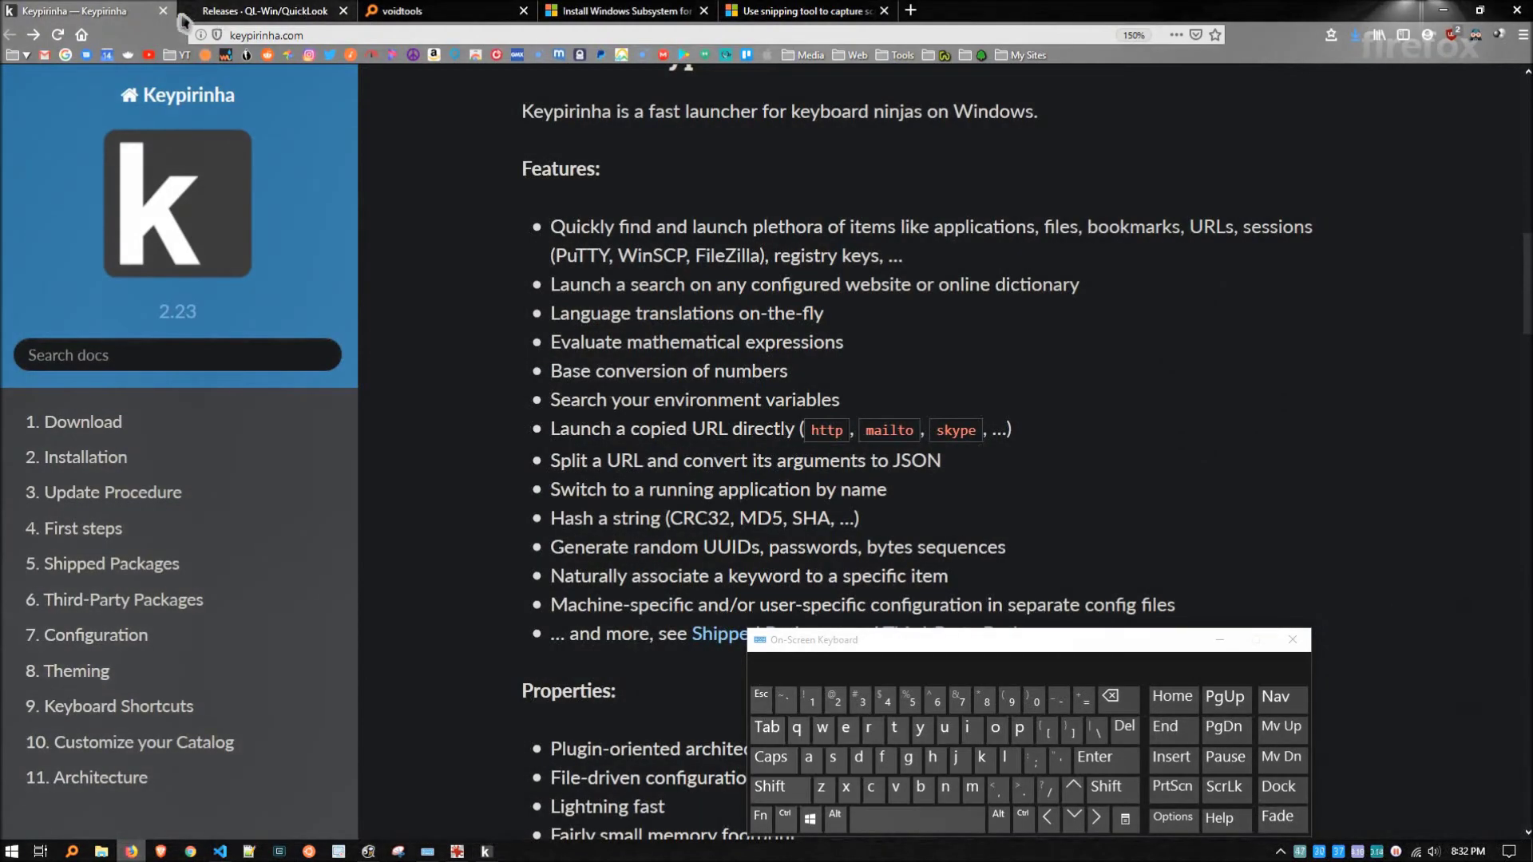
Step: Highlight the files/bookmarks/URLs and random UUIDs/passwords lines in Keypirinha's feature list
click(1220, 639)
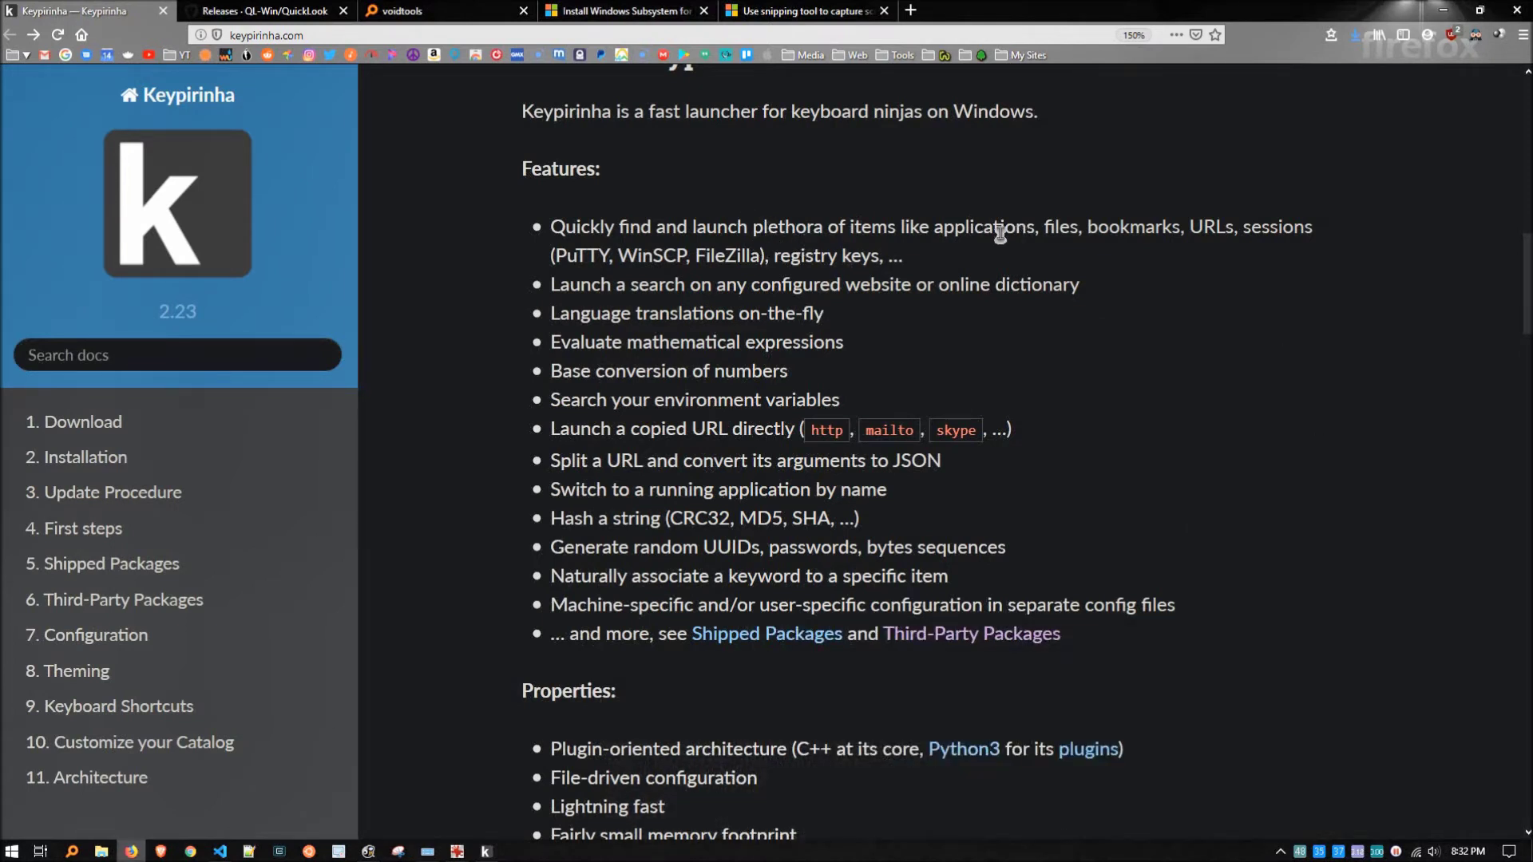
drag(999, 232, 1305, 232)
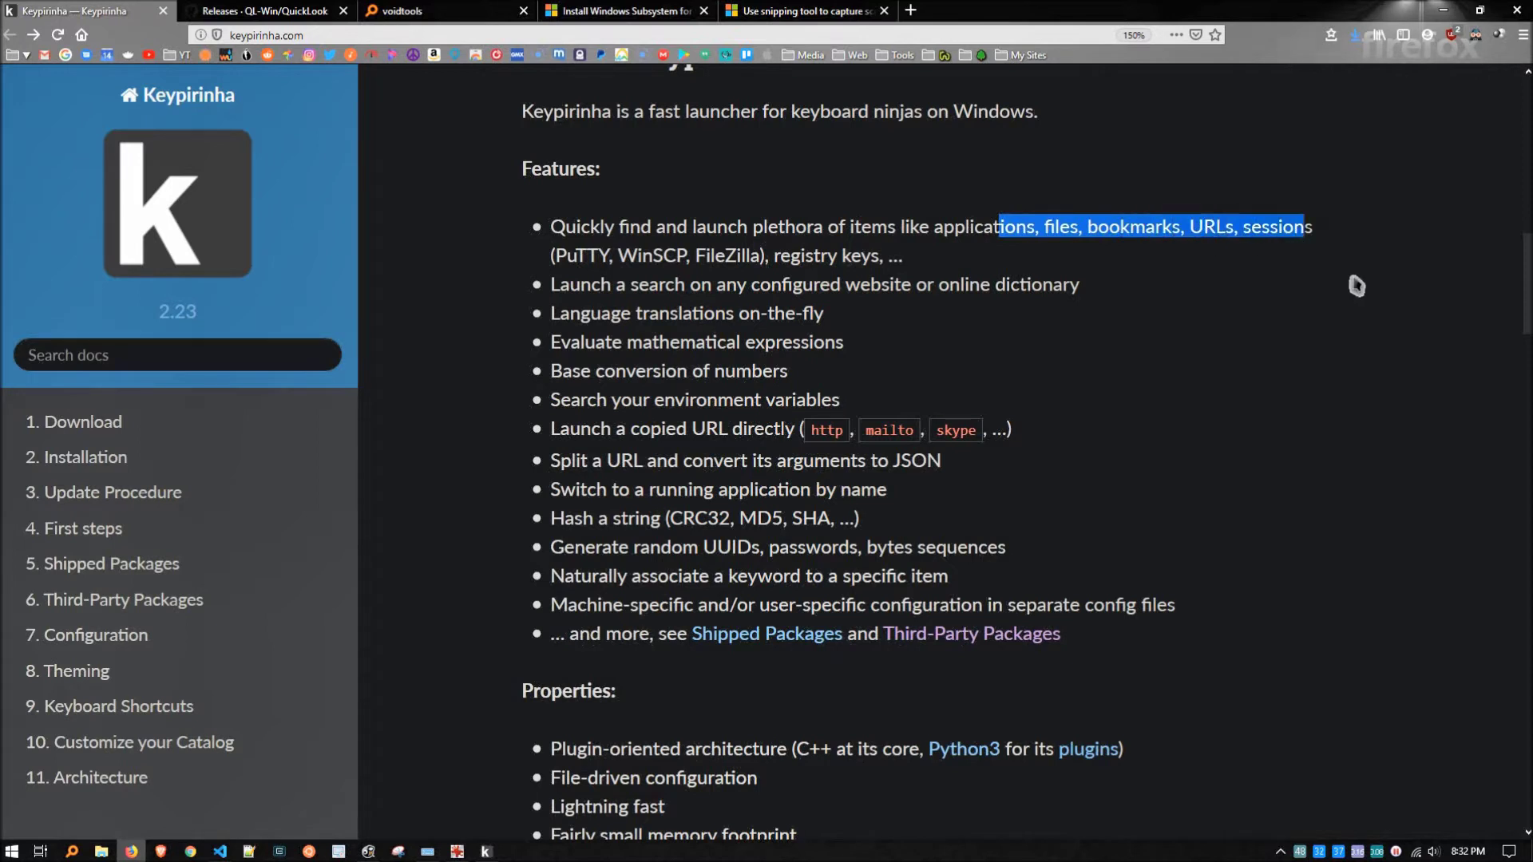
click(1357, 286)
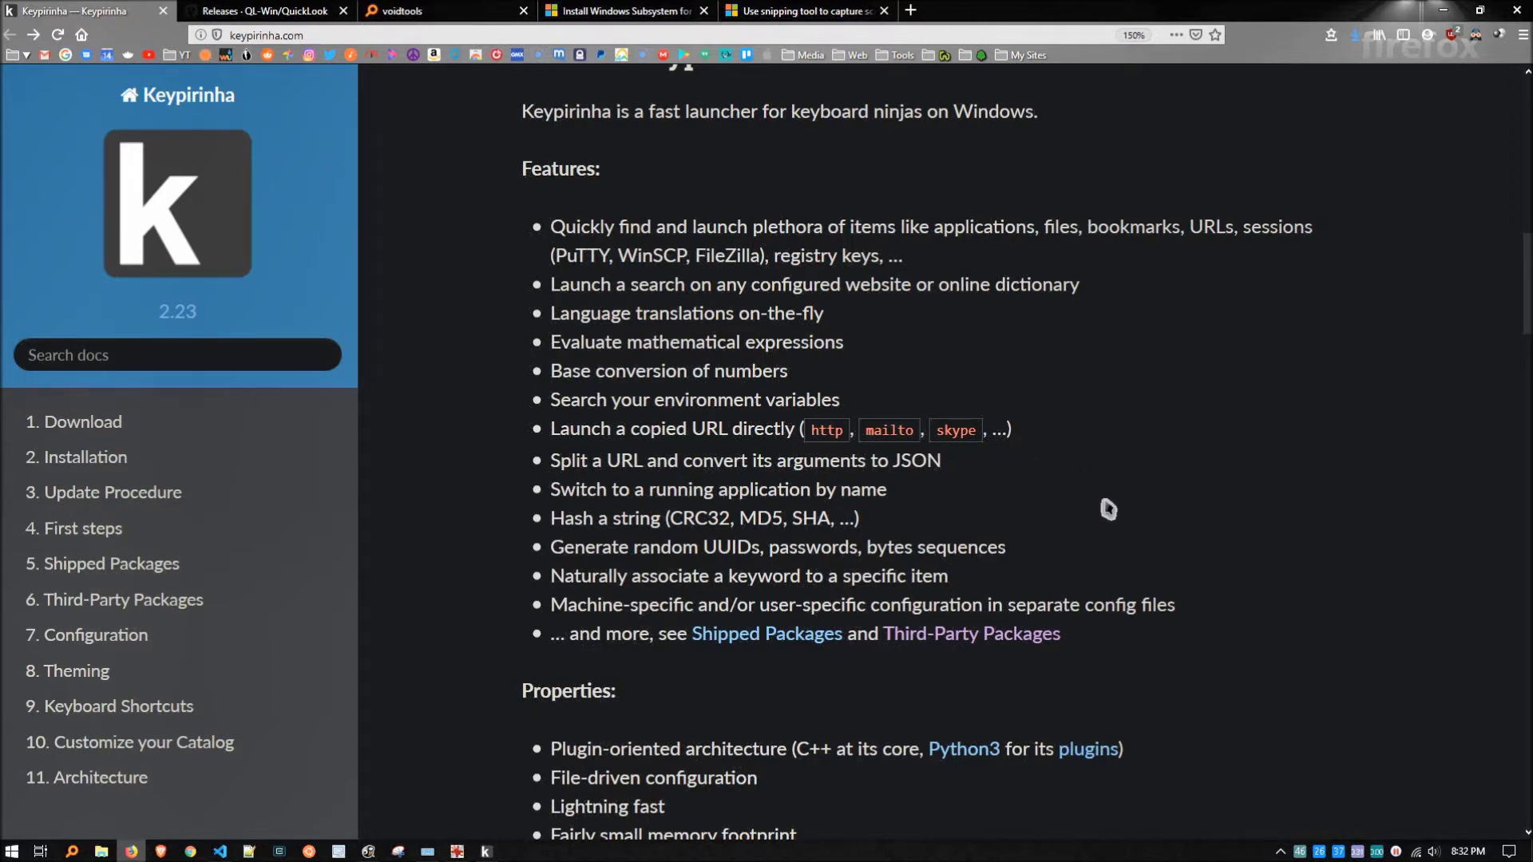
drag(651, 549, 1002, 552)
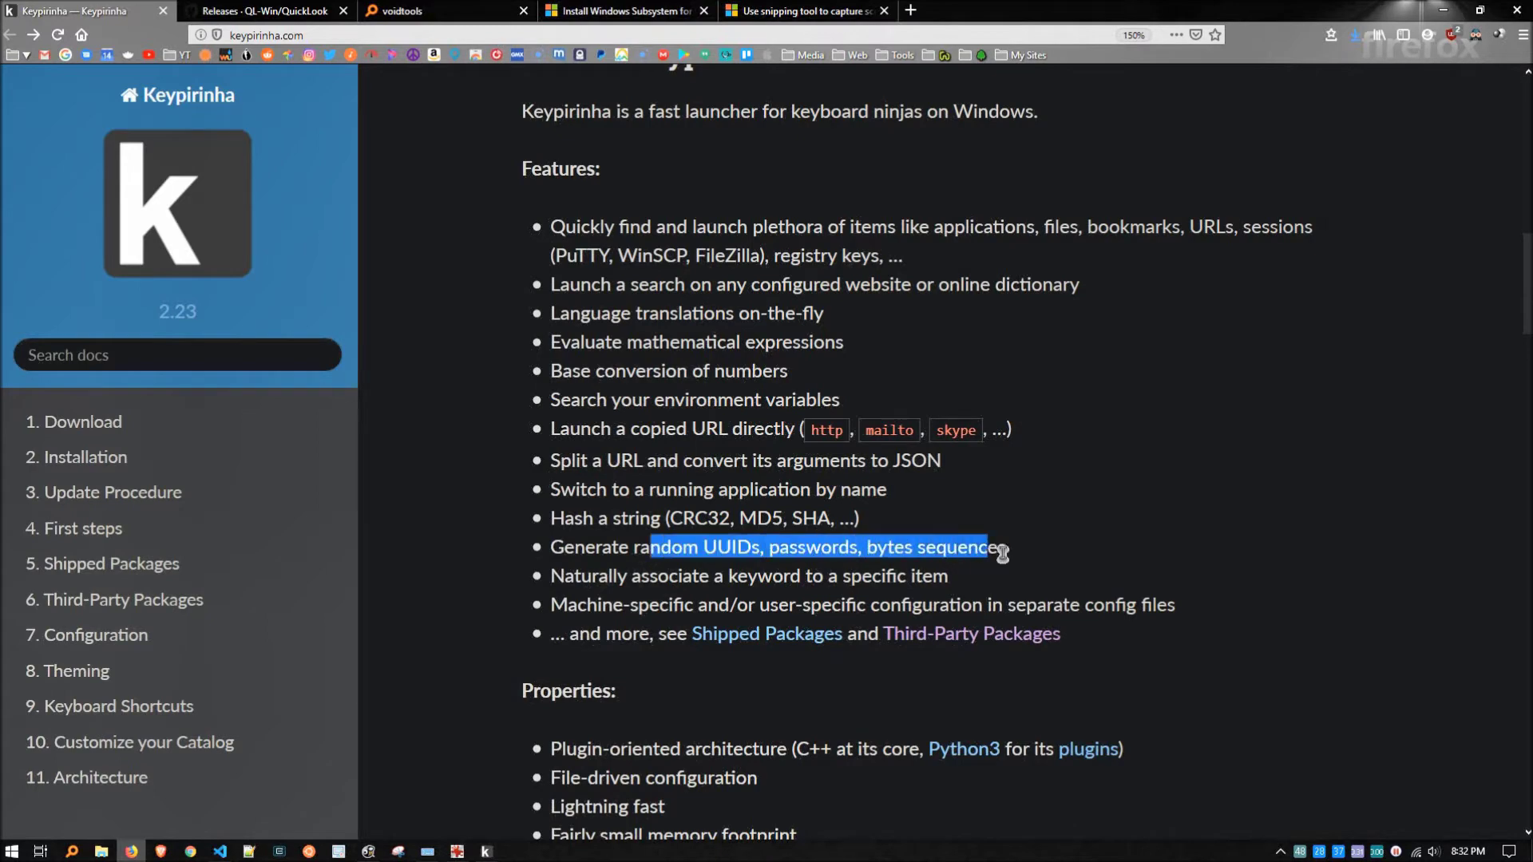
click(1146, 496)
scroll(1150, 495, down, 5)
scroll(1174, 480, up, 10)
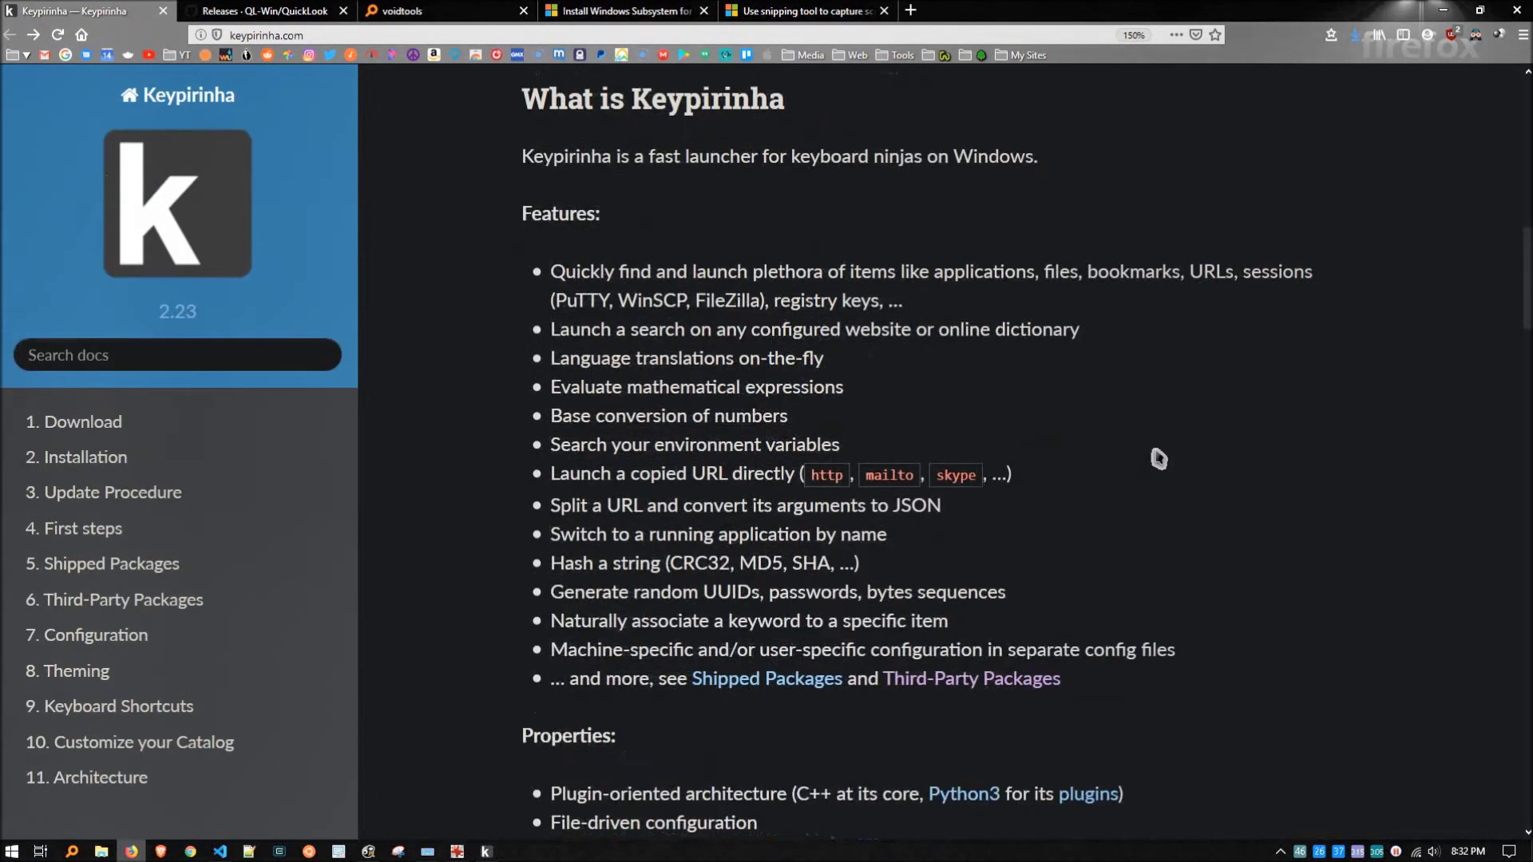
Step: Minimize Firefox and search g in Keypirinha to list Gmail, Google, Git GUI and GIMP
click(1442, 20)
key(ctrl+super+k)
text(g)
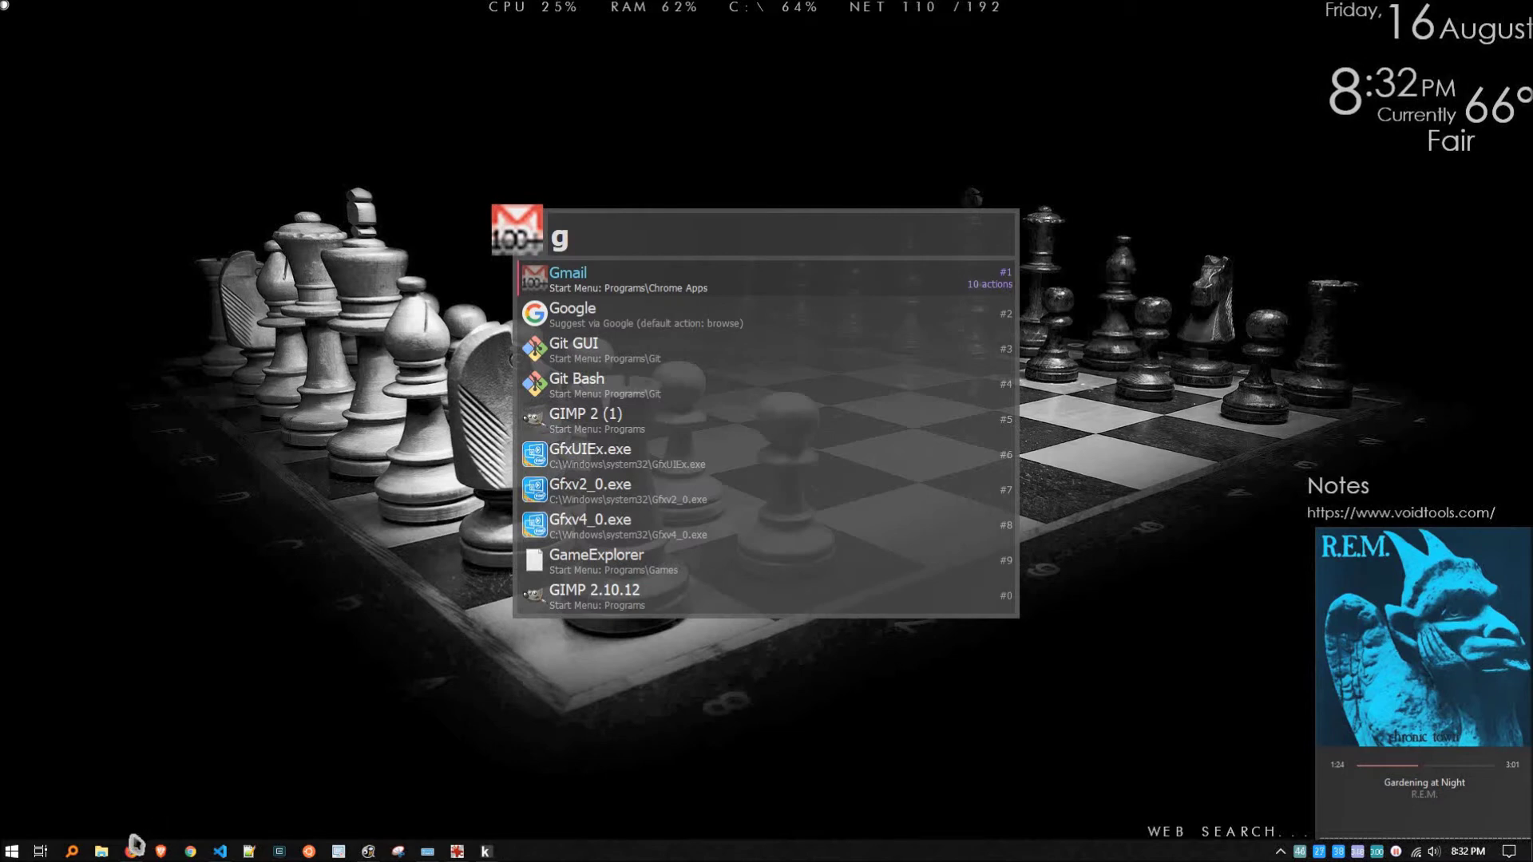
Step: Open and close the Start menu, leaving the bare chessboard desktop
click(8, 853)
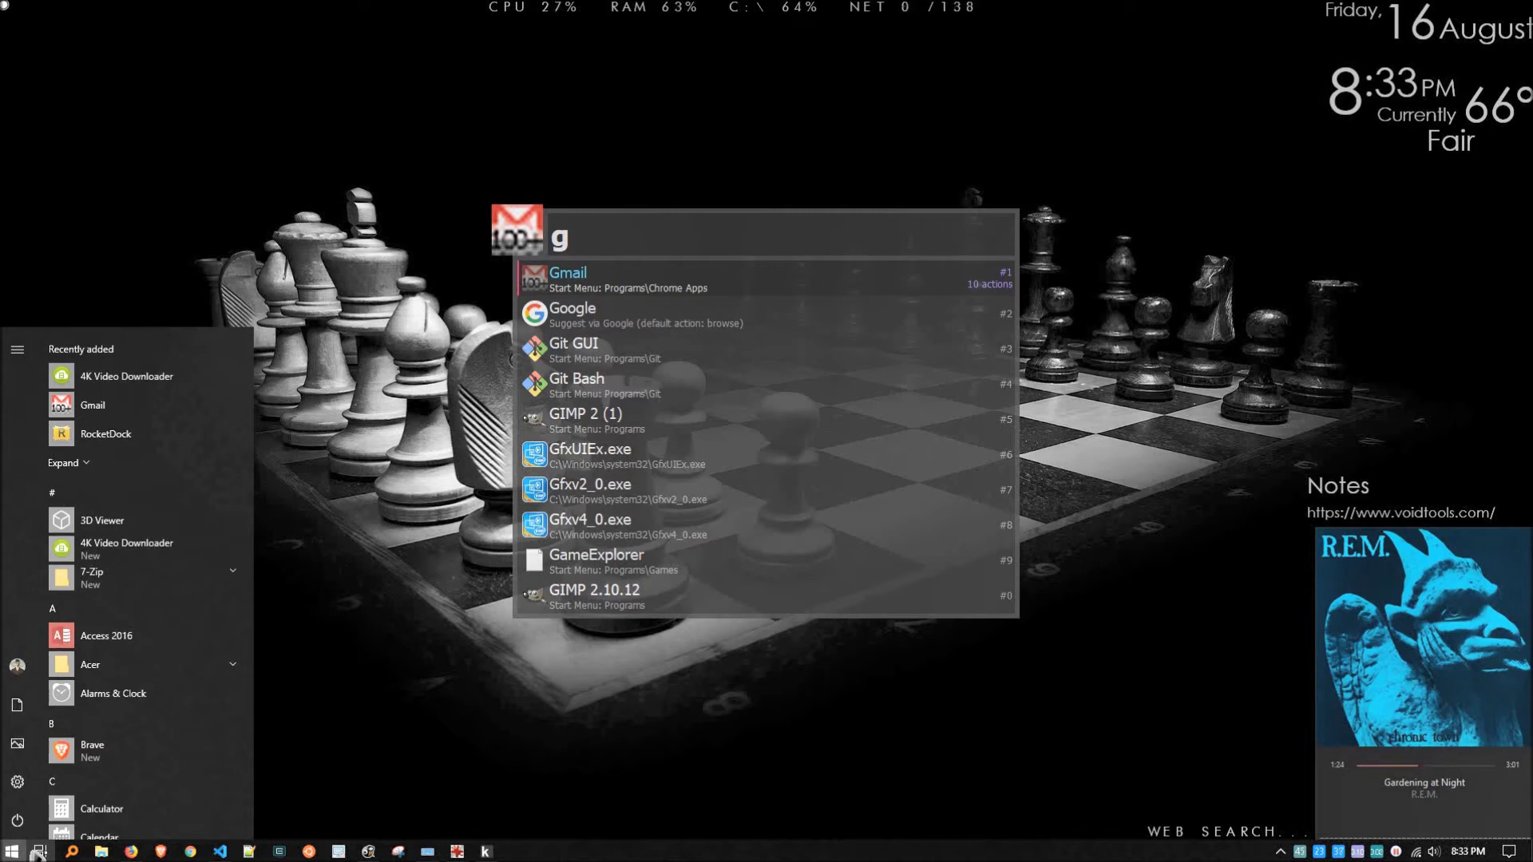
click(236, 156)
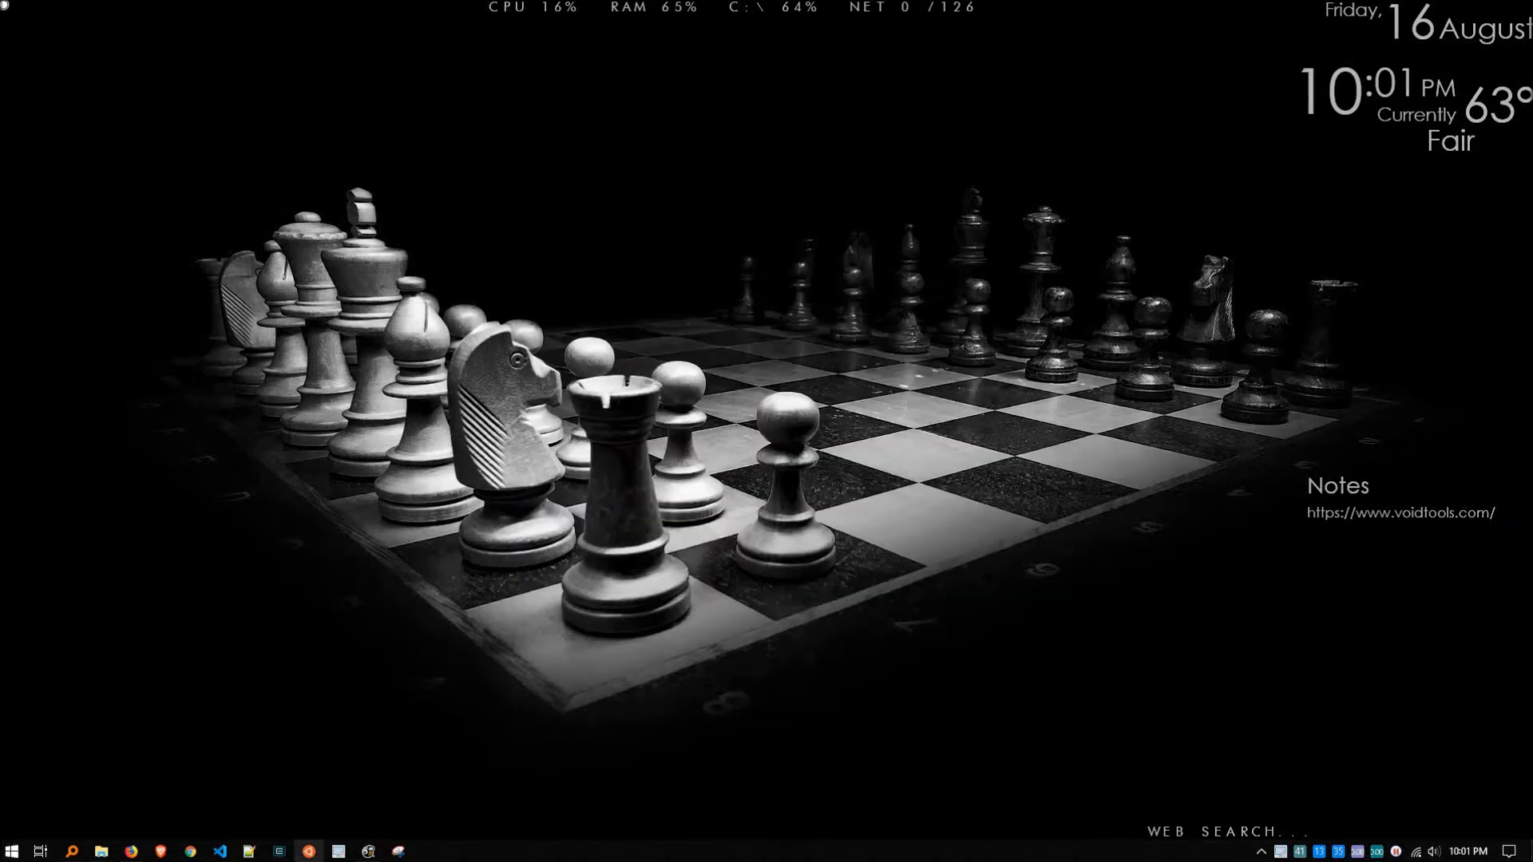
Step: Launch Ubuntu from the taskbar to get a bash prompt in /mnt/c
click(309, 850)
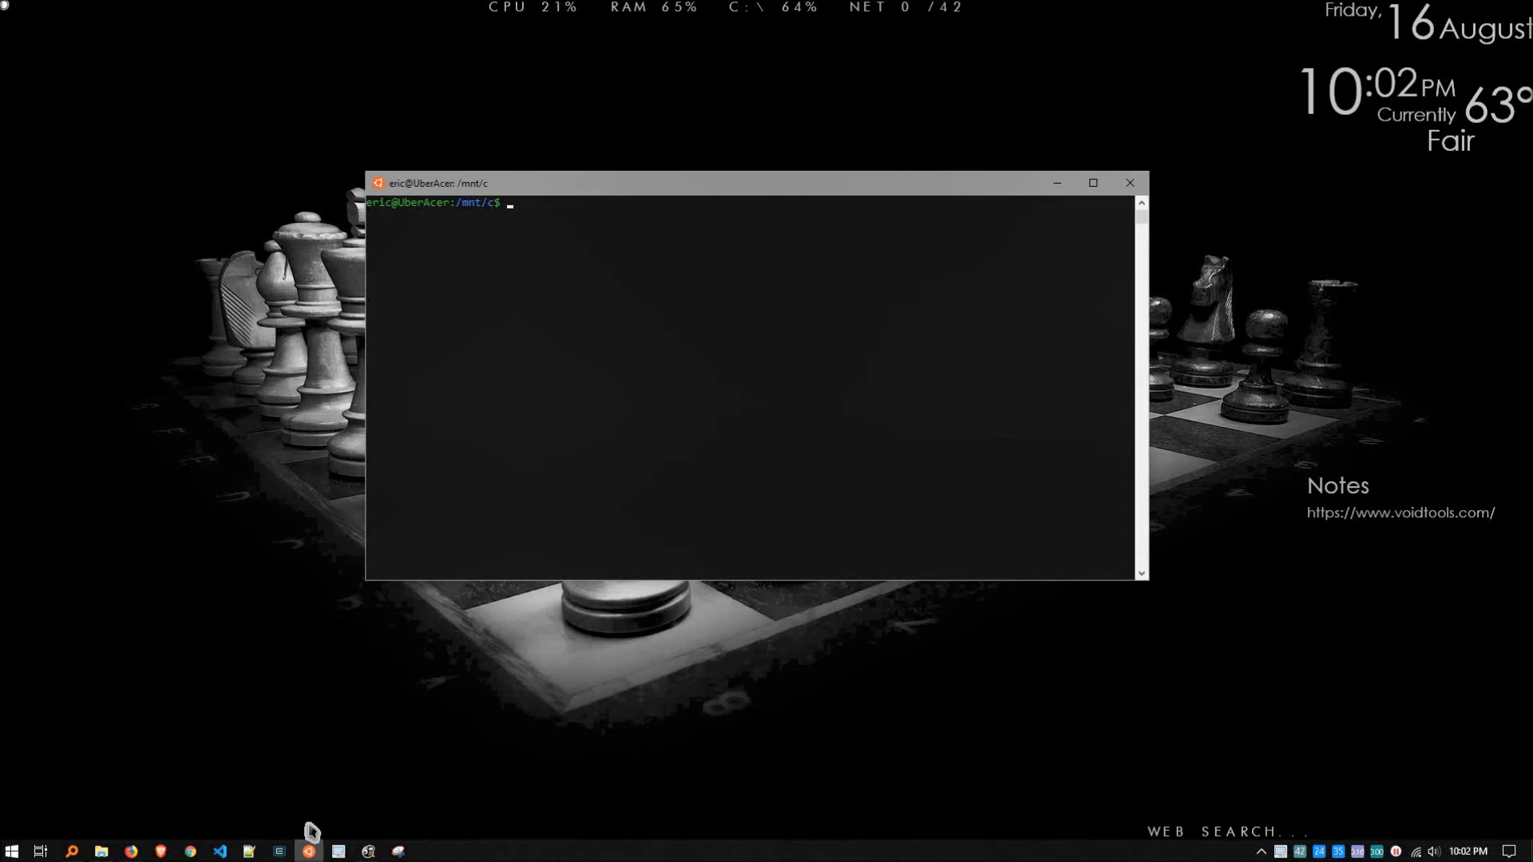
Step: List the C drive, enter the users folder, and list the user folders
text(ls)
key(Return)
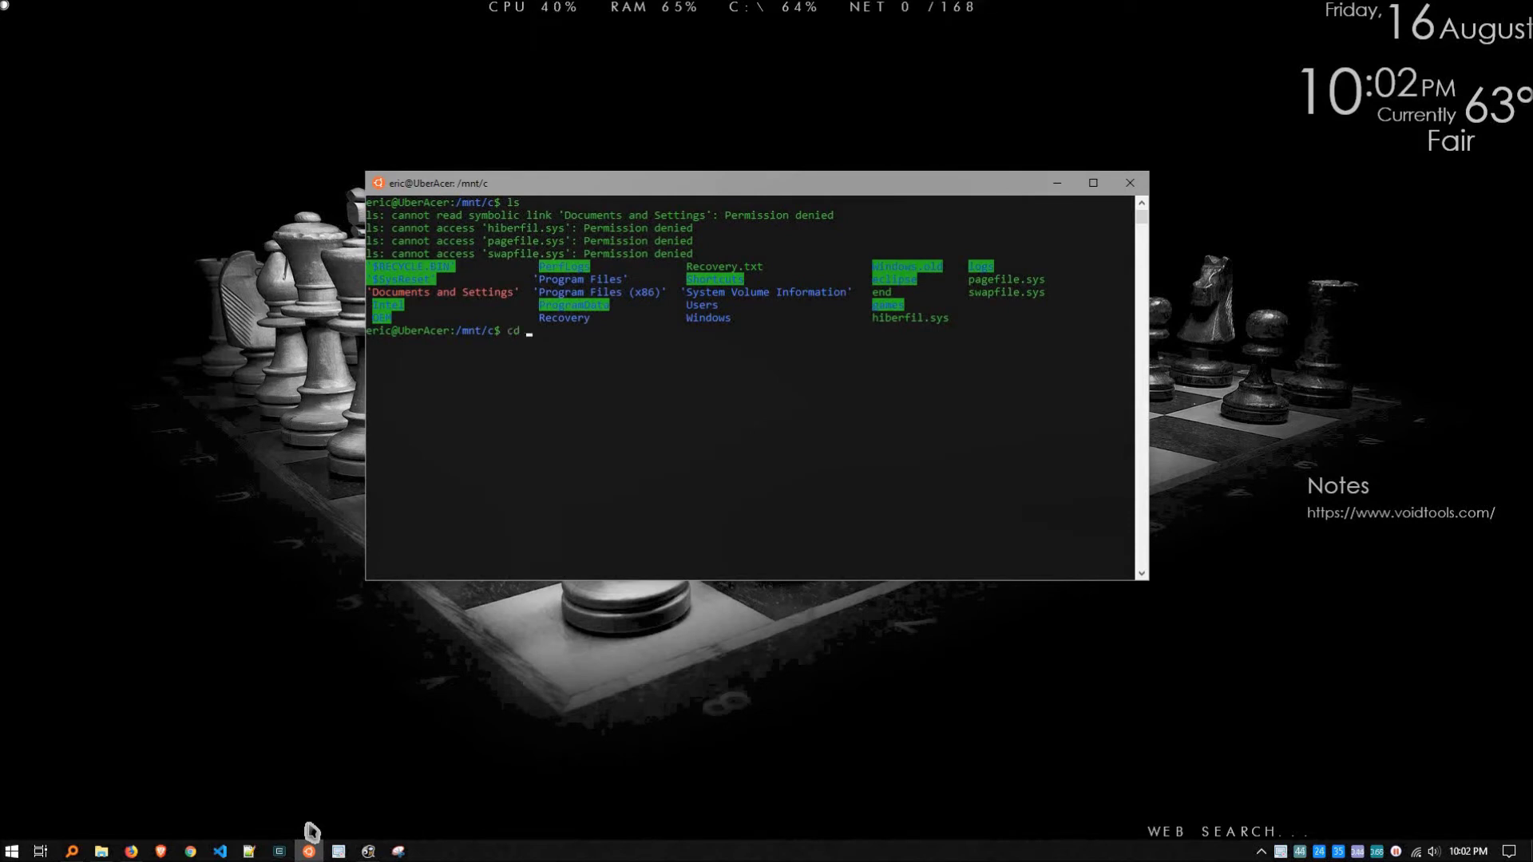
text(users)
key(Return)
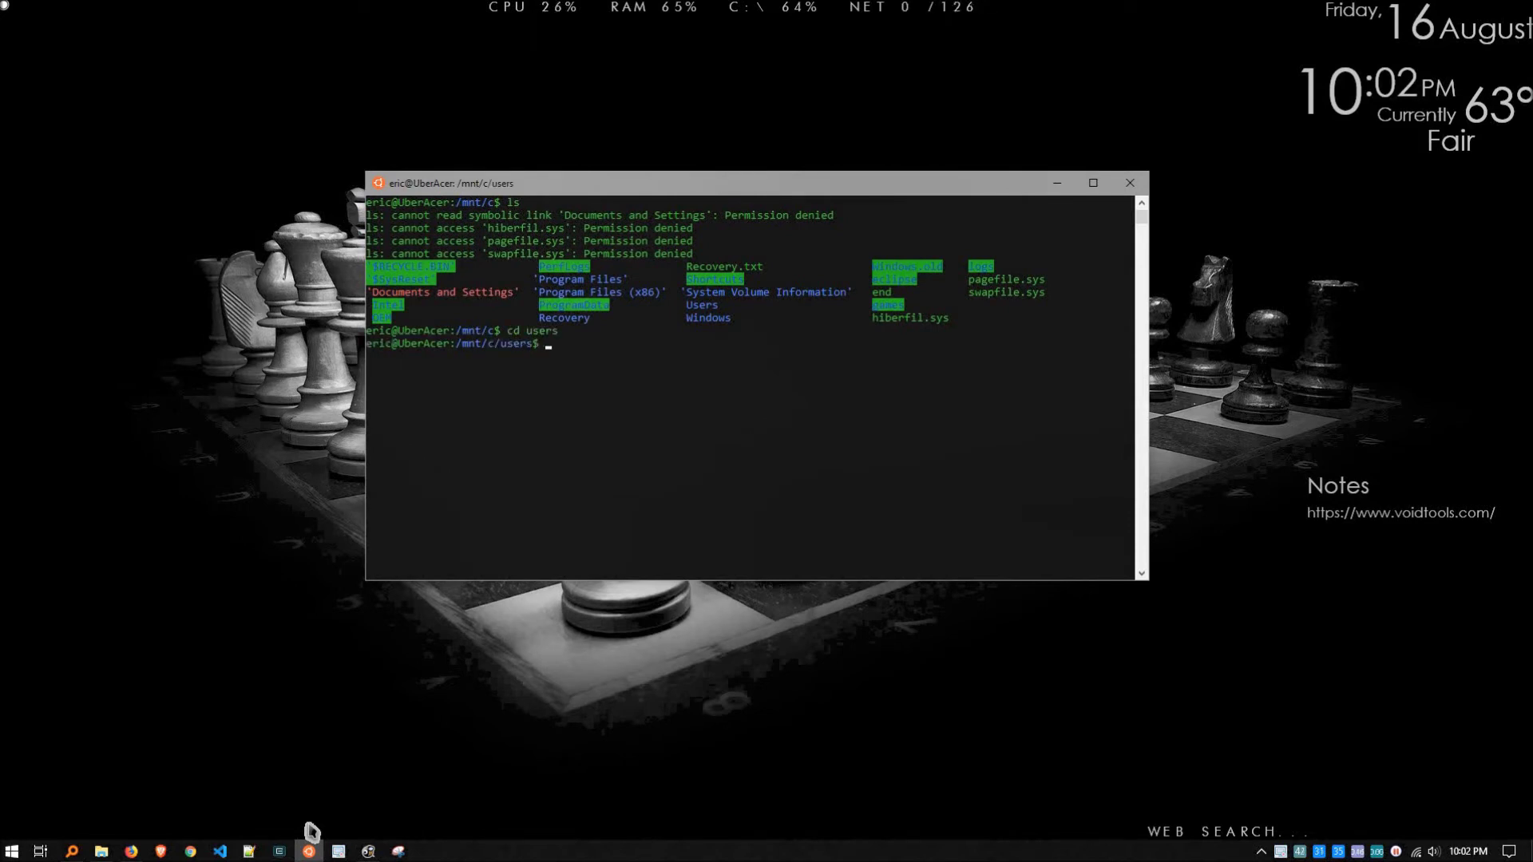
text(ls)
key(Return)
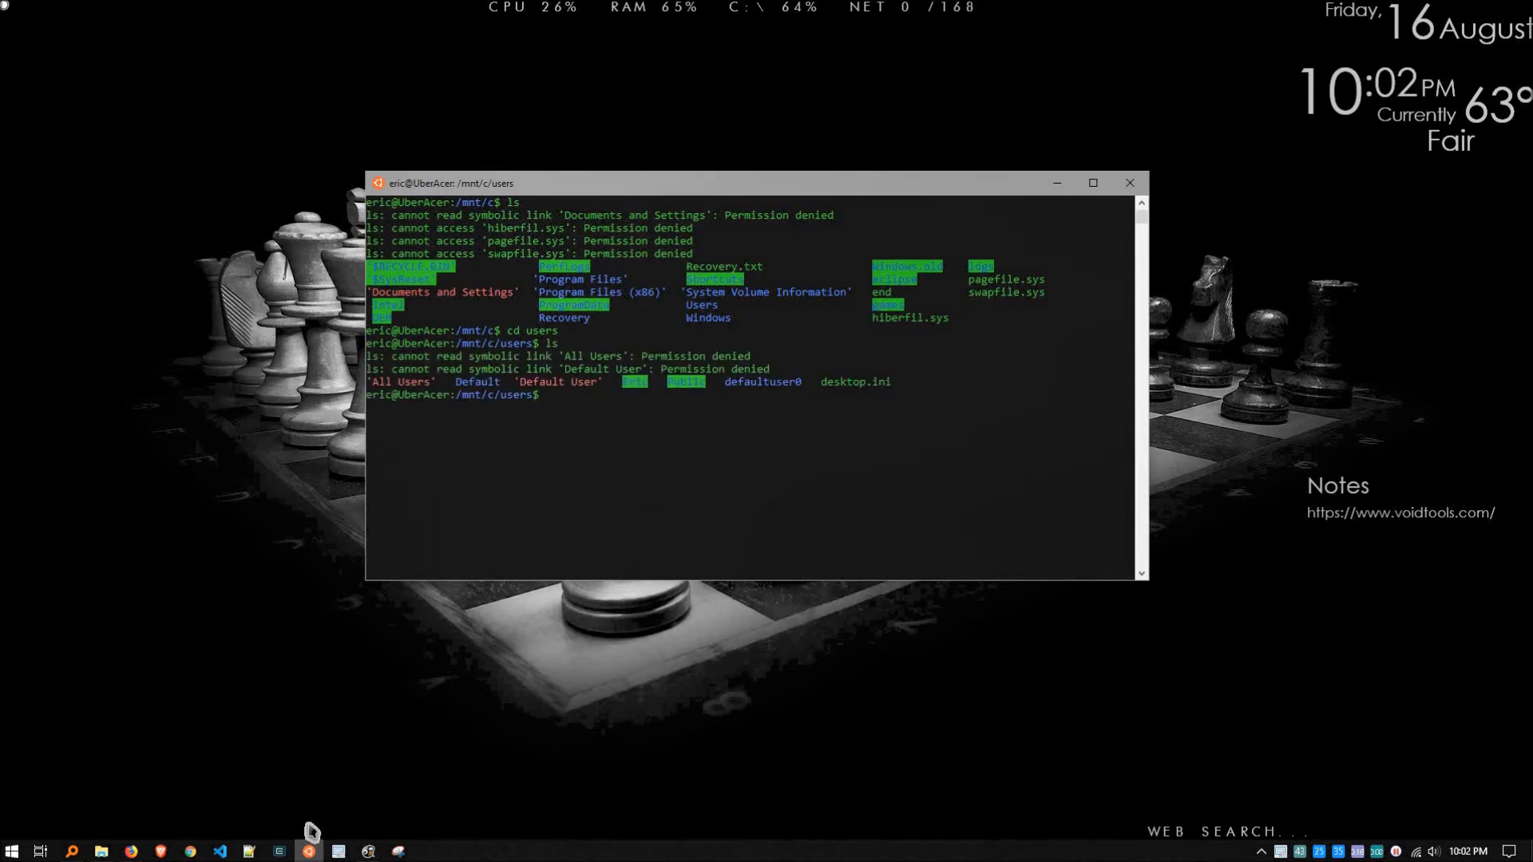
Step: Enter the user's own home folder, list its files, then close the Ubuntu terminal
text(cd eric)
key(Return)
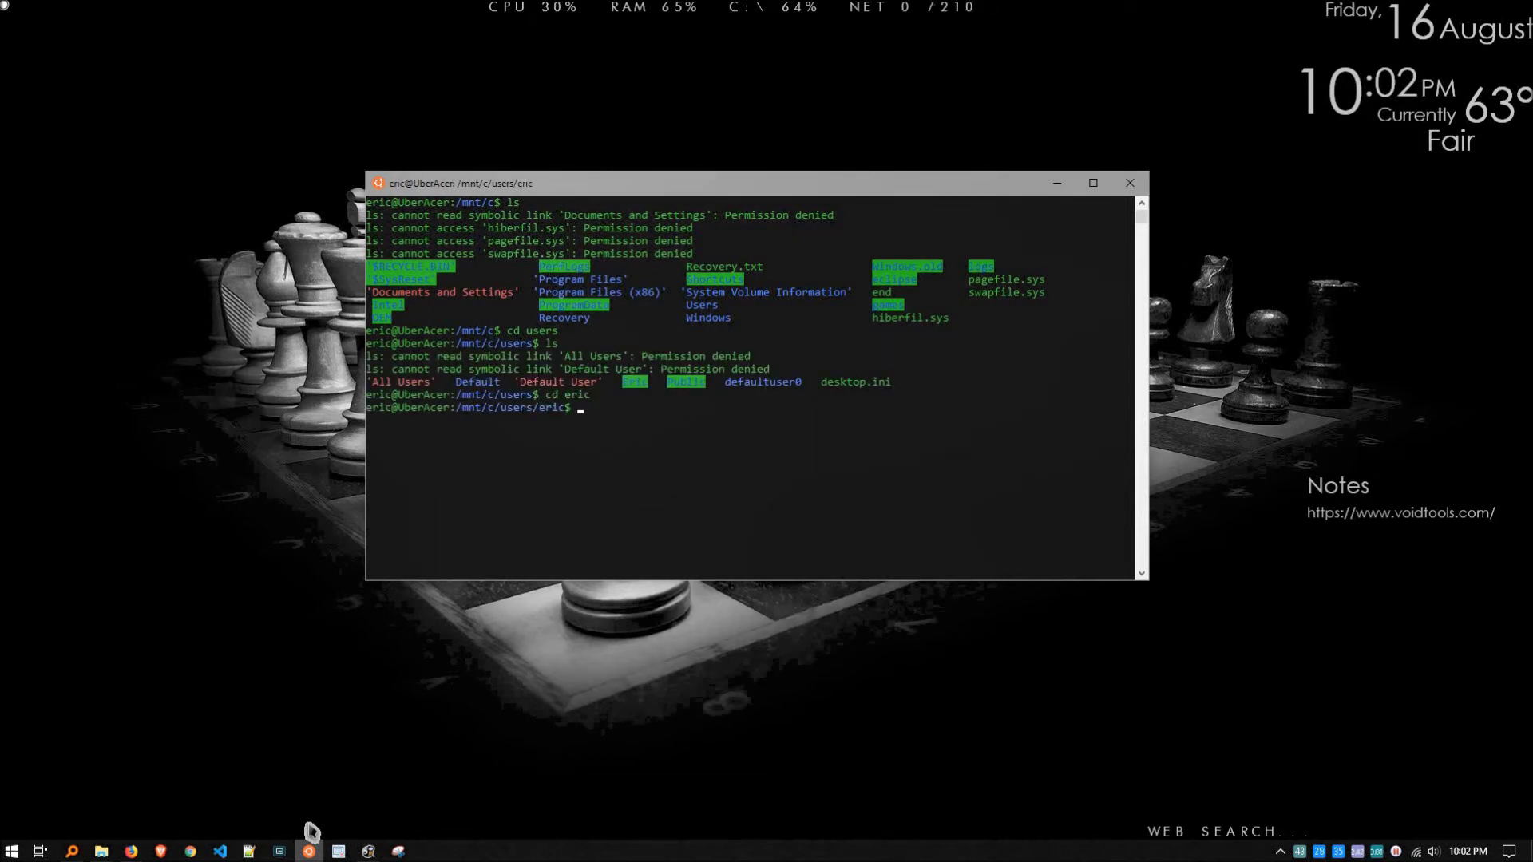
text(ls)
key(Return)
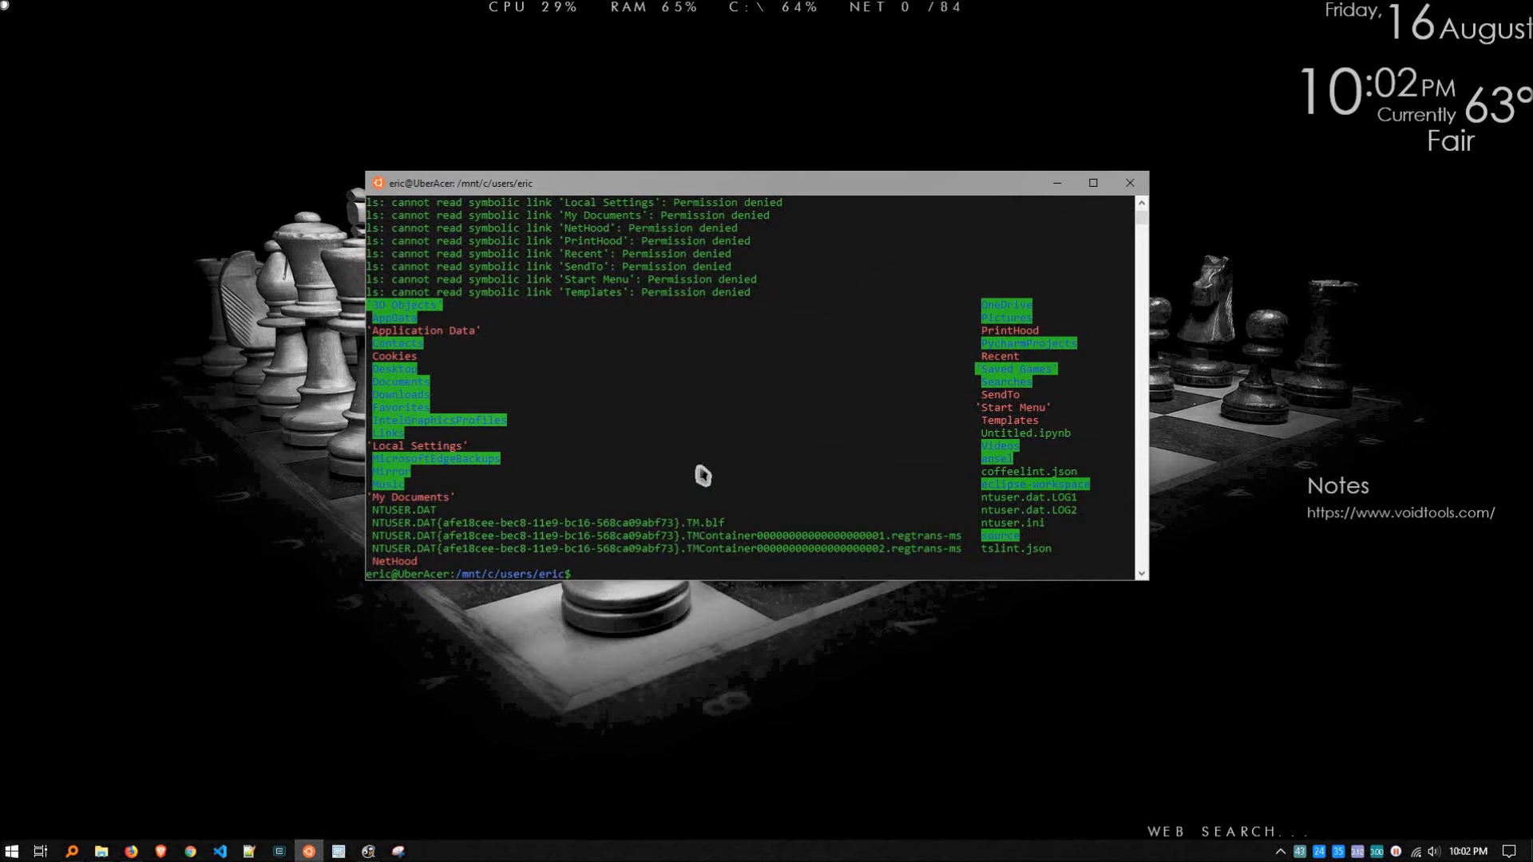
click(1132, 185)
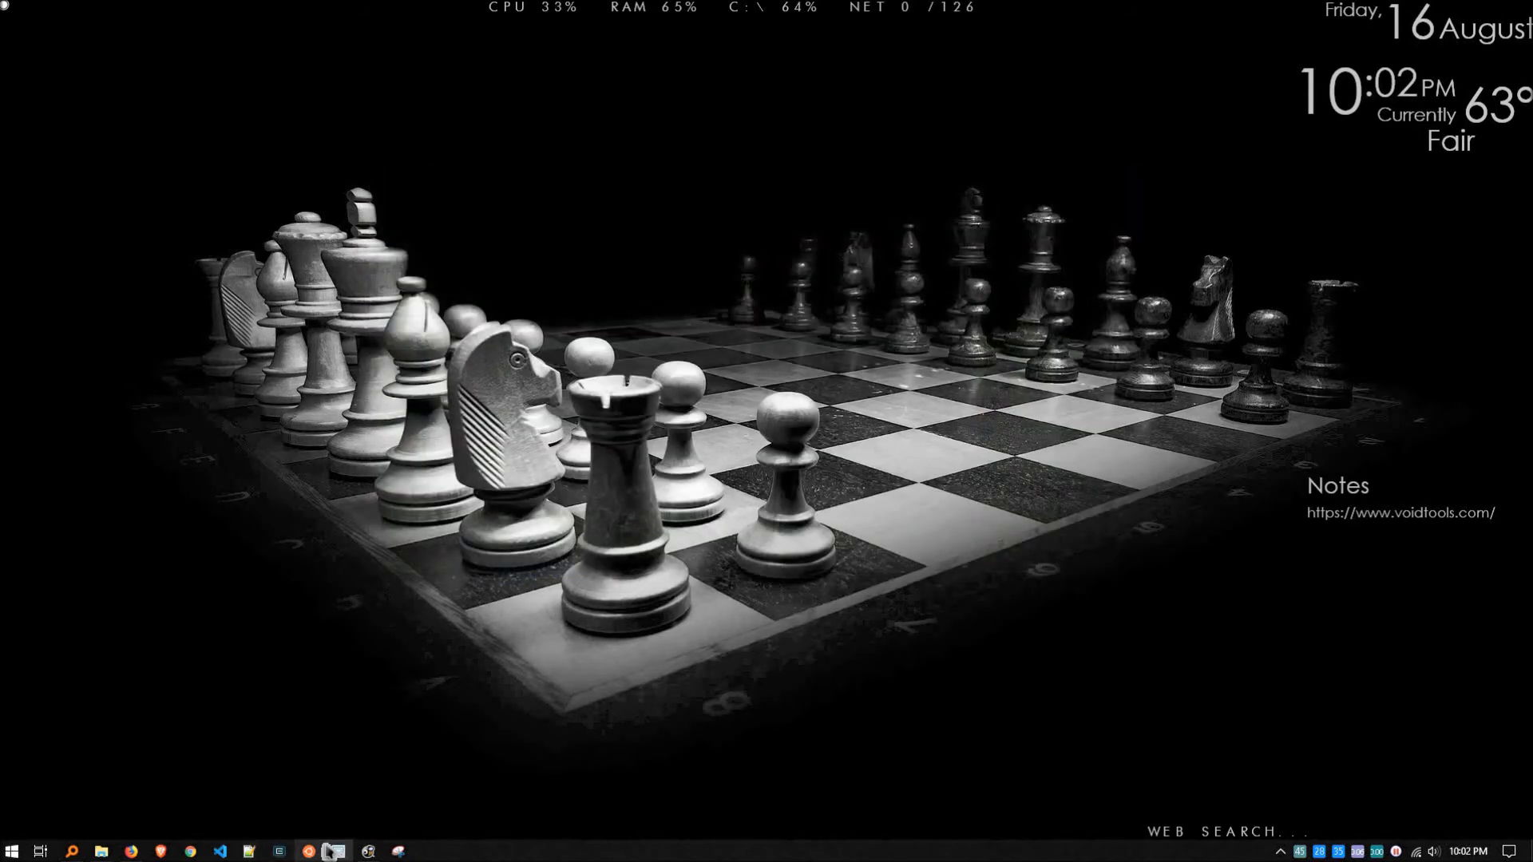
Step: In a fresh Ubuntu terminal, list the home folder and show its path with pwd
click(311, 853)
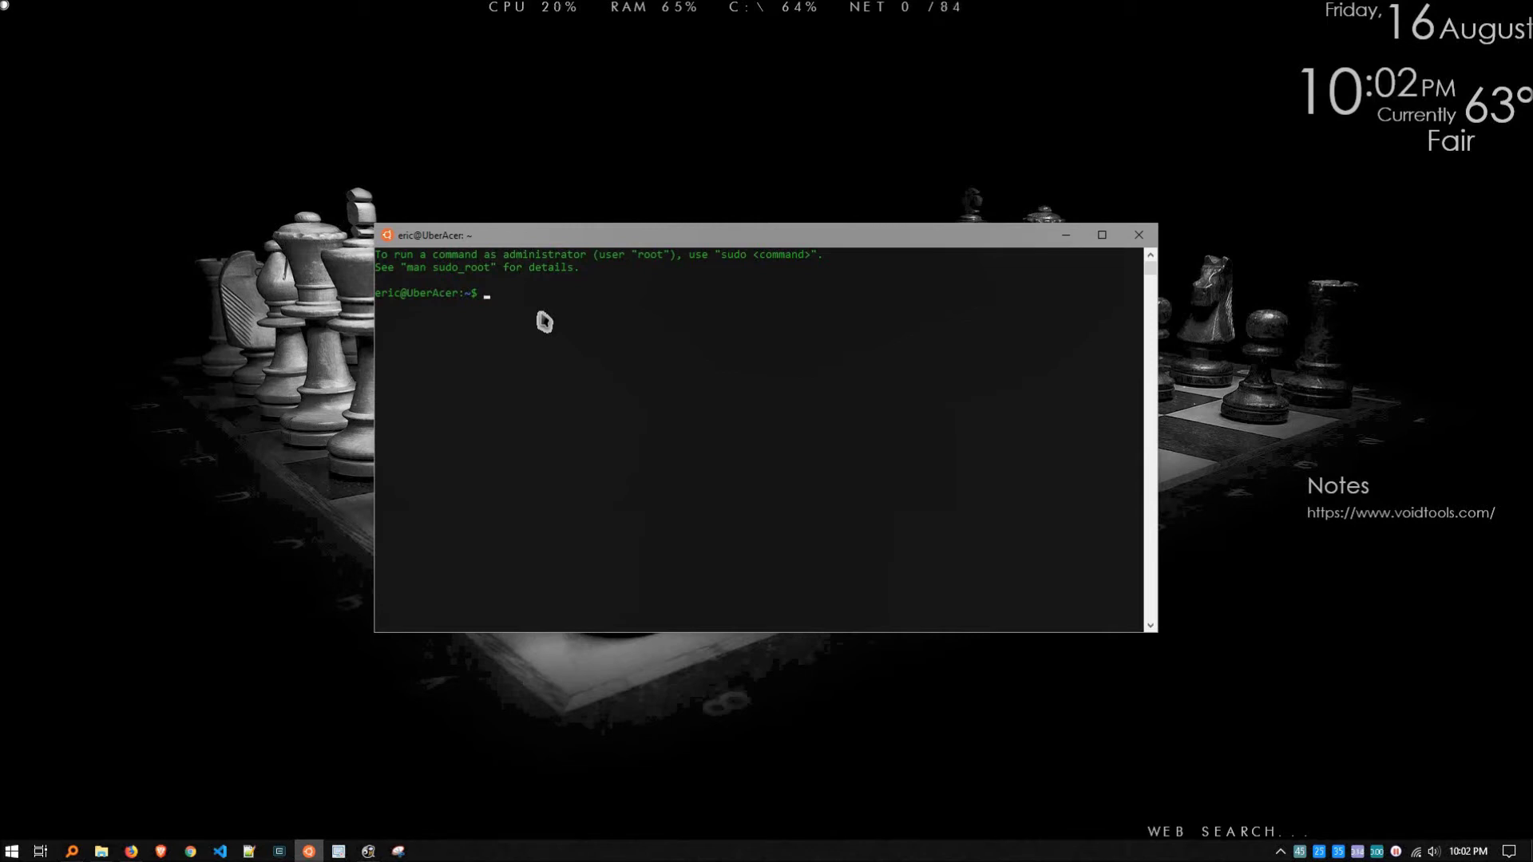
text(ls)
key(Return)
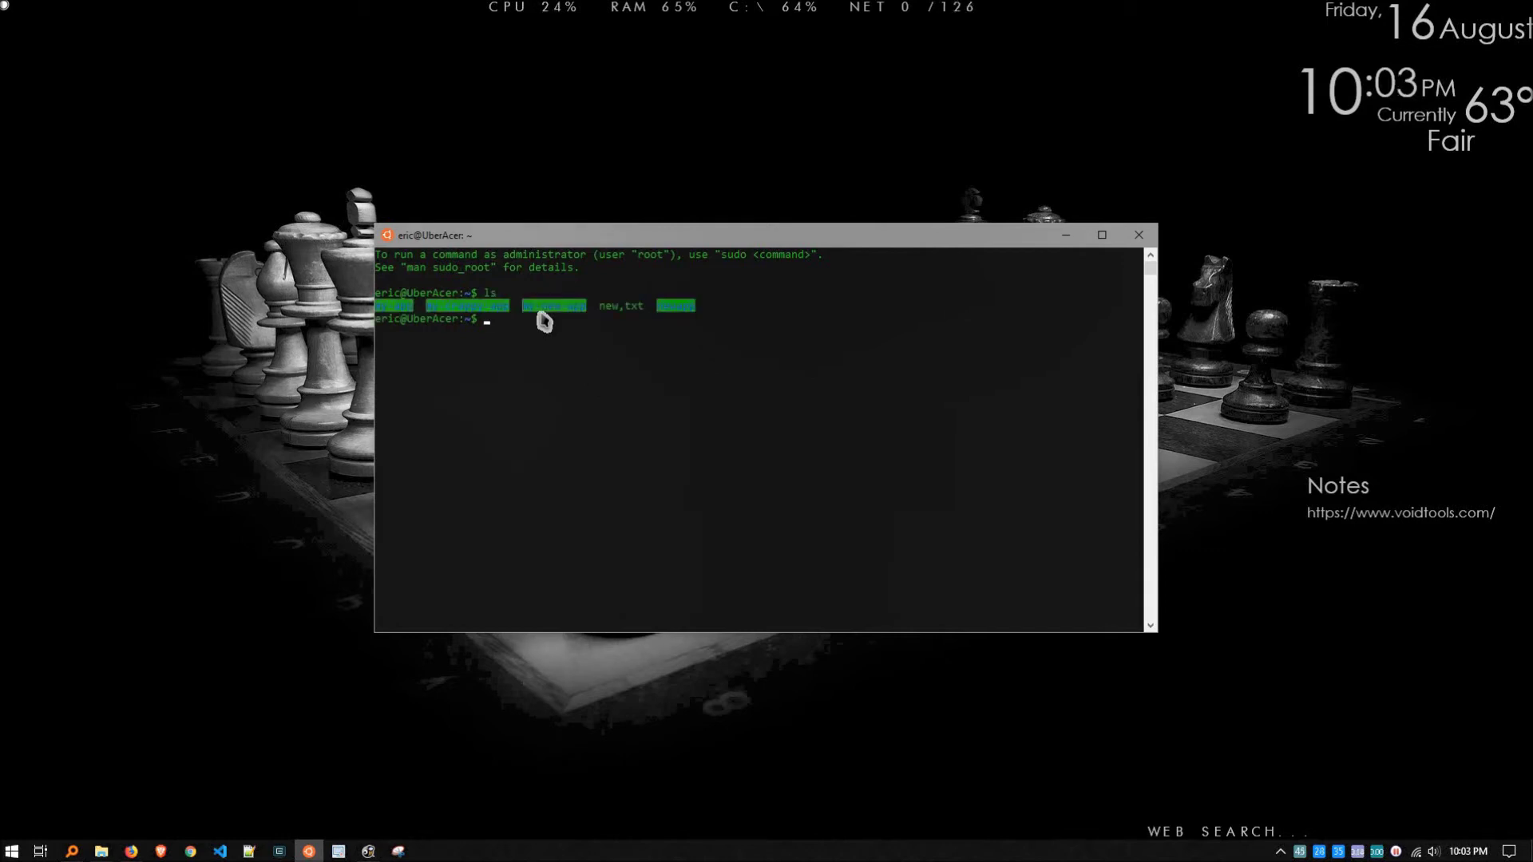
text(pwd)
key(Return)
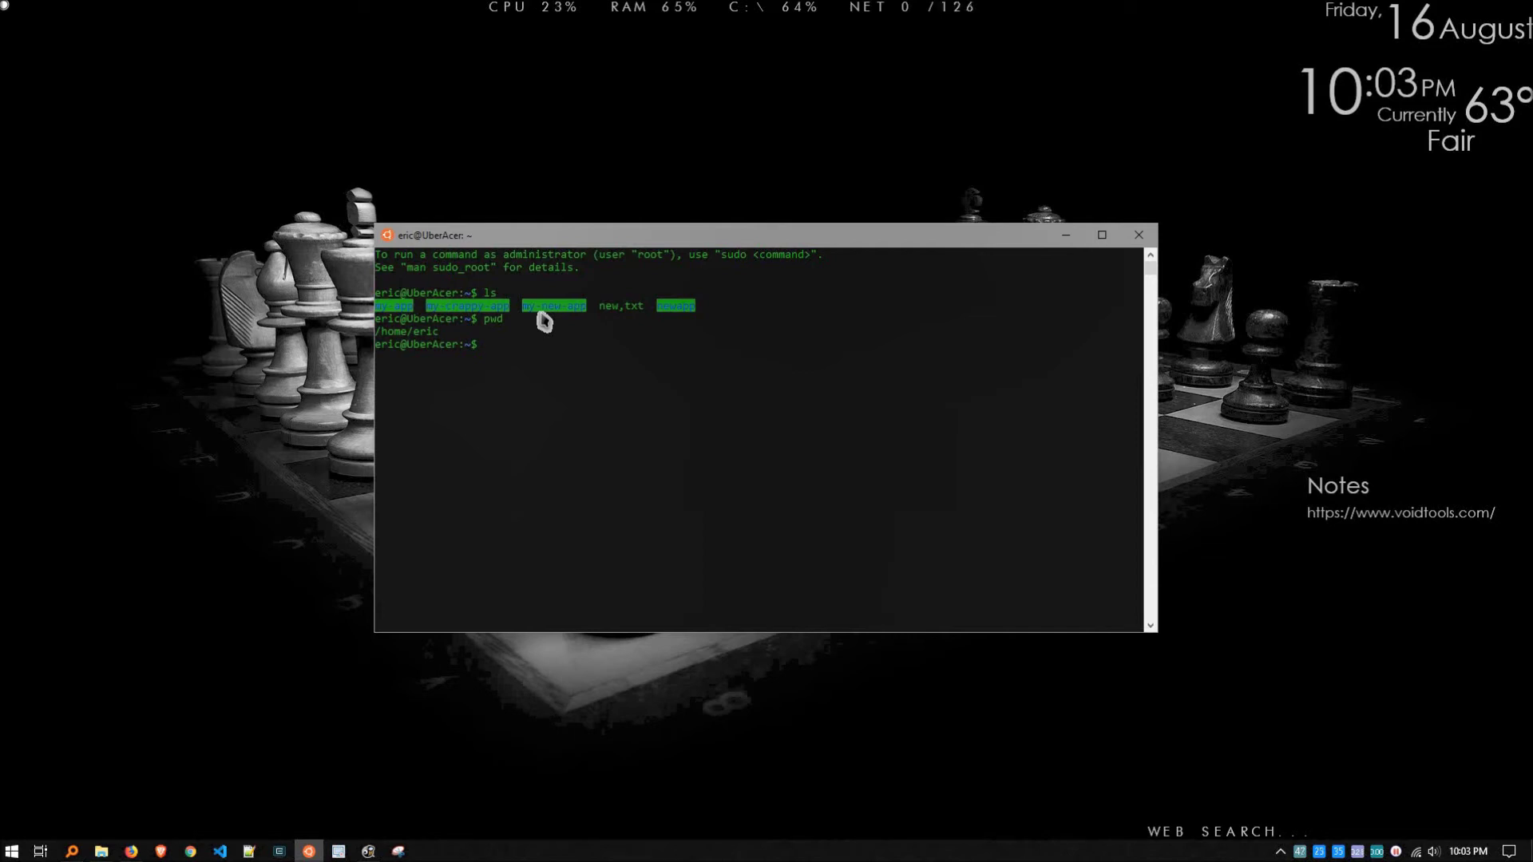
Step: Create the myapp Git repository, enter it, list all files with ls -a, and open indexx.html in code
text(git init myapp)
key(Return)
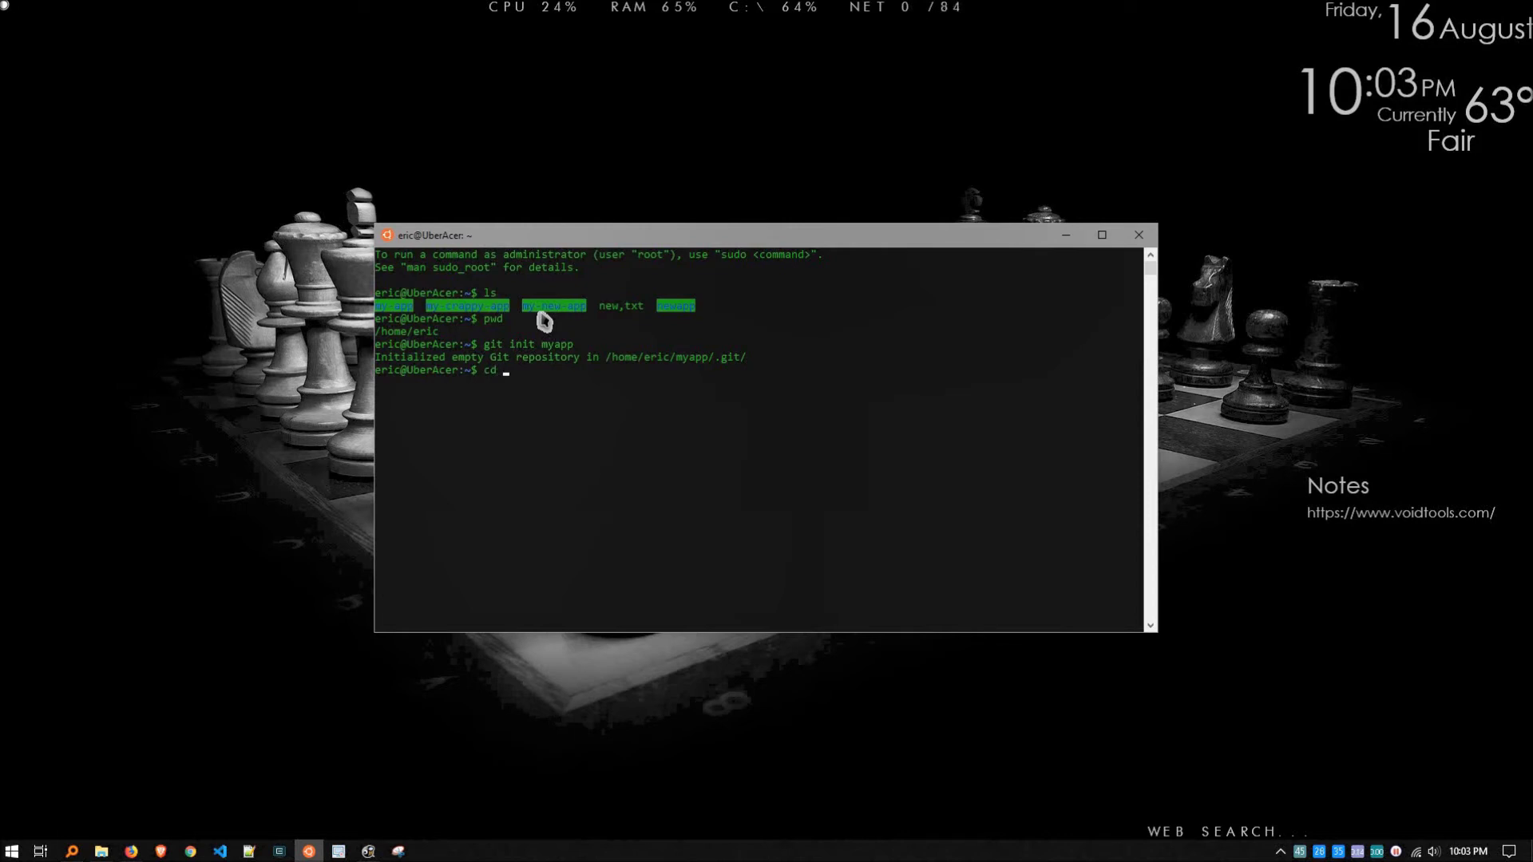
text(cd myapp)
key(Return)
text(ls -a)
key(Return)
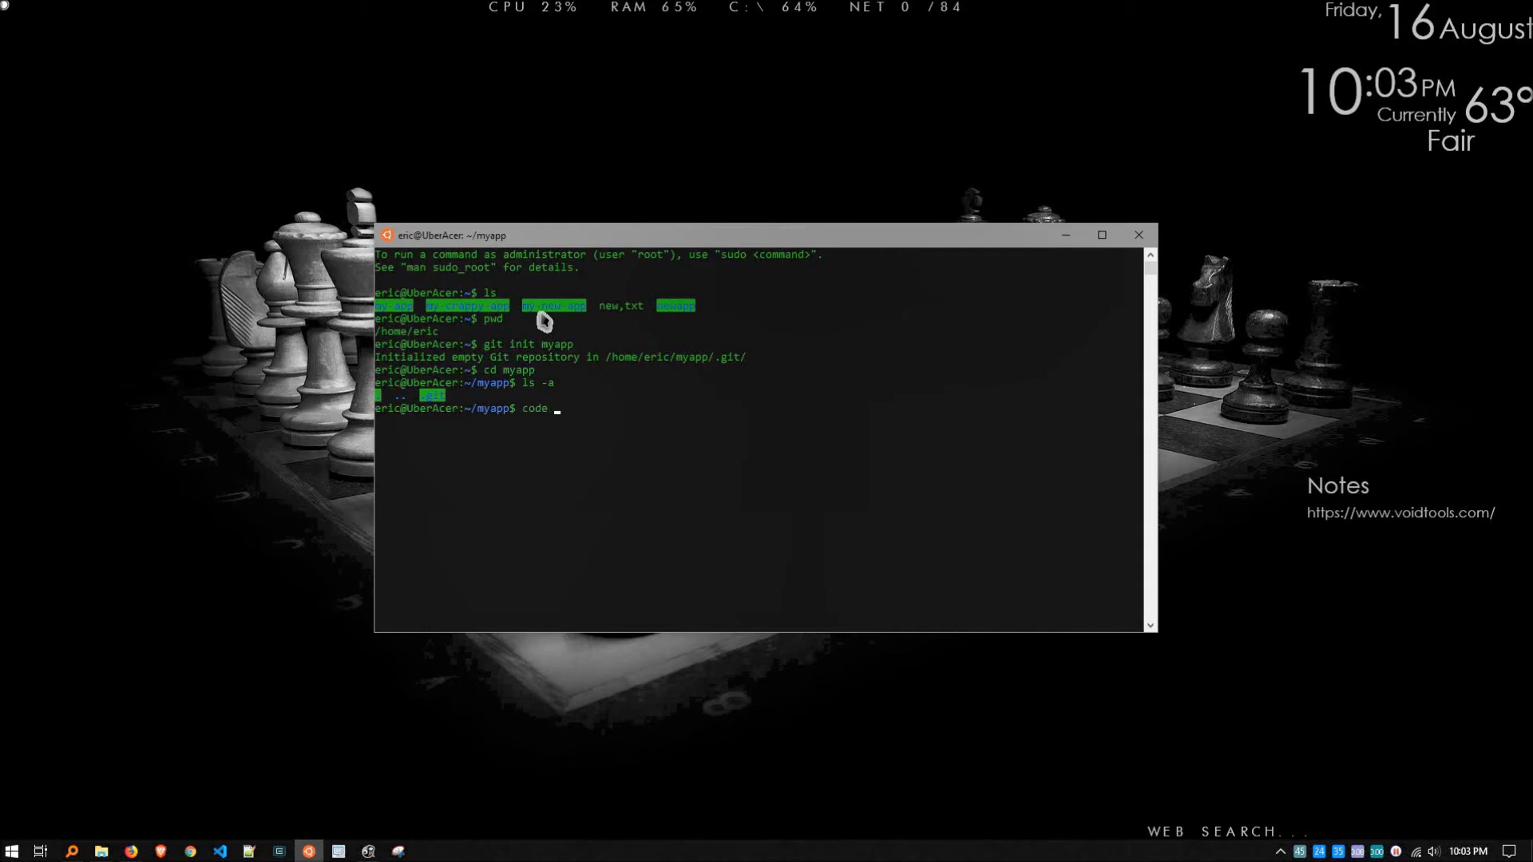
text(code )
text(.nde)
text(xx.html)
key(Return)
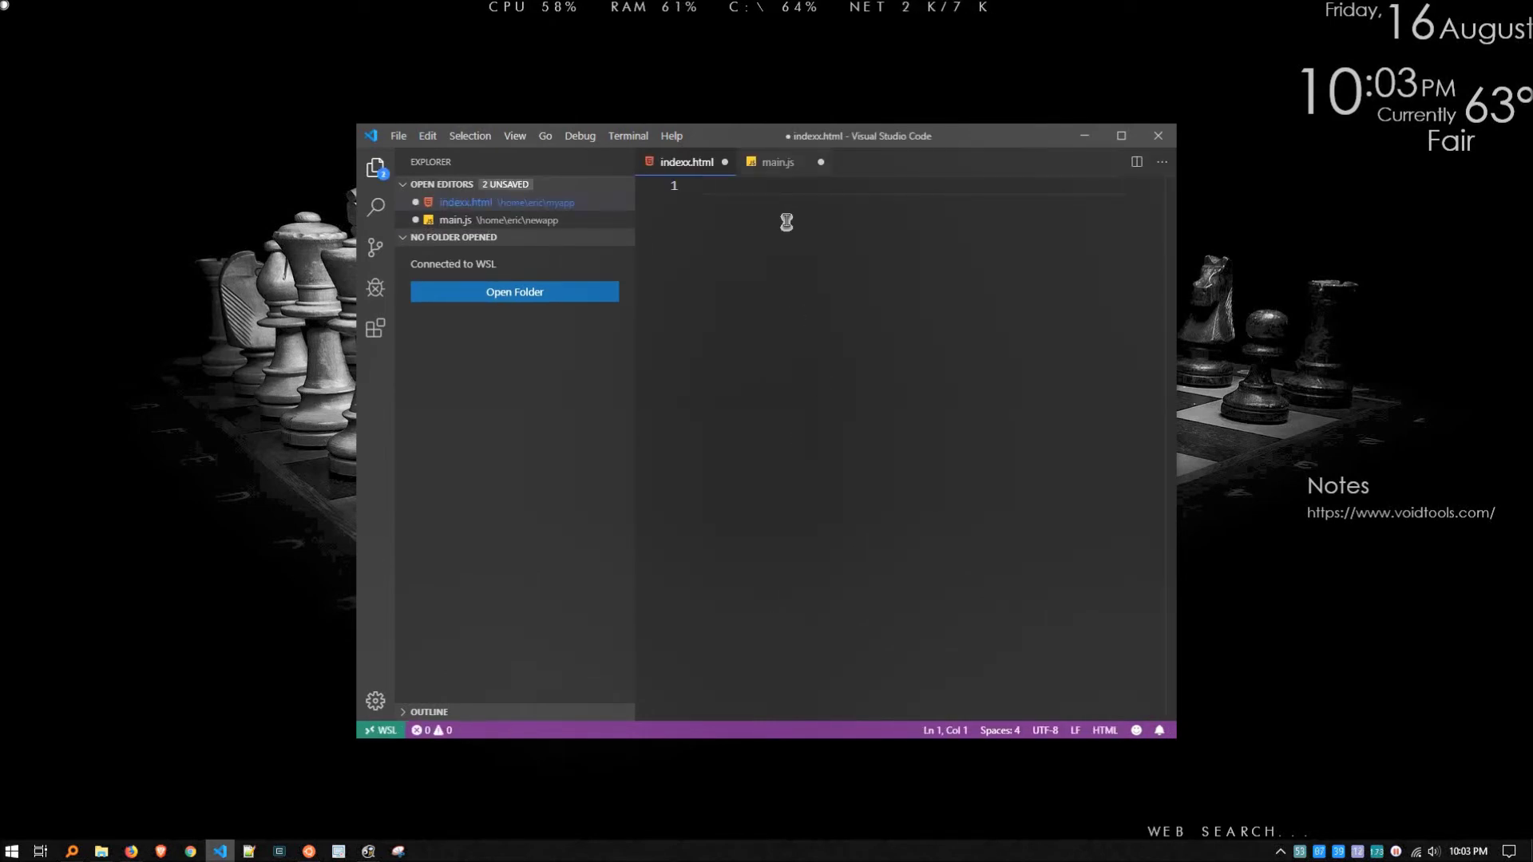
click(1154, 142)
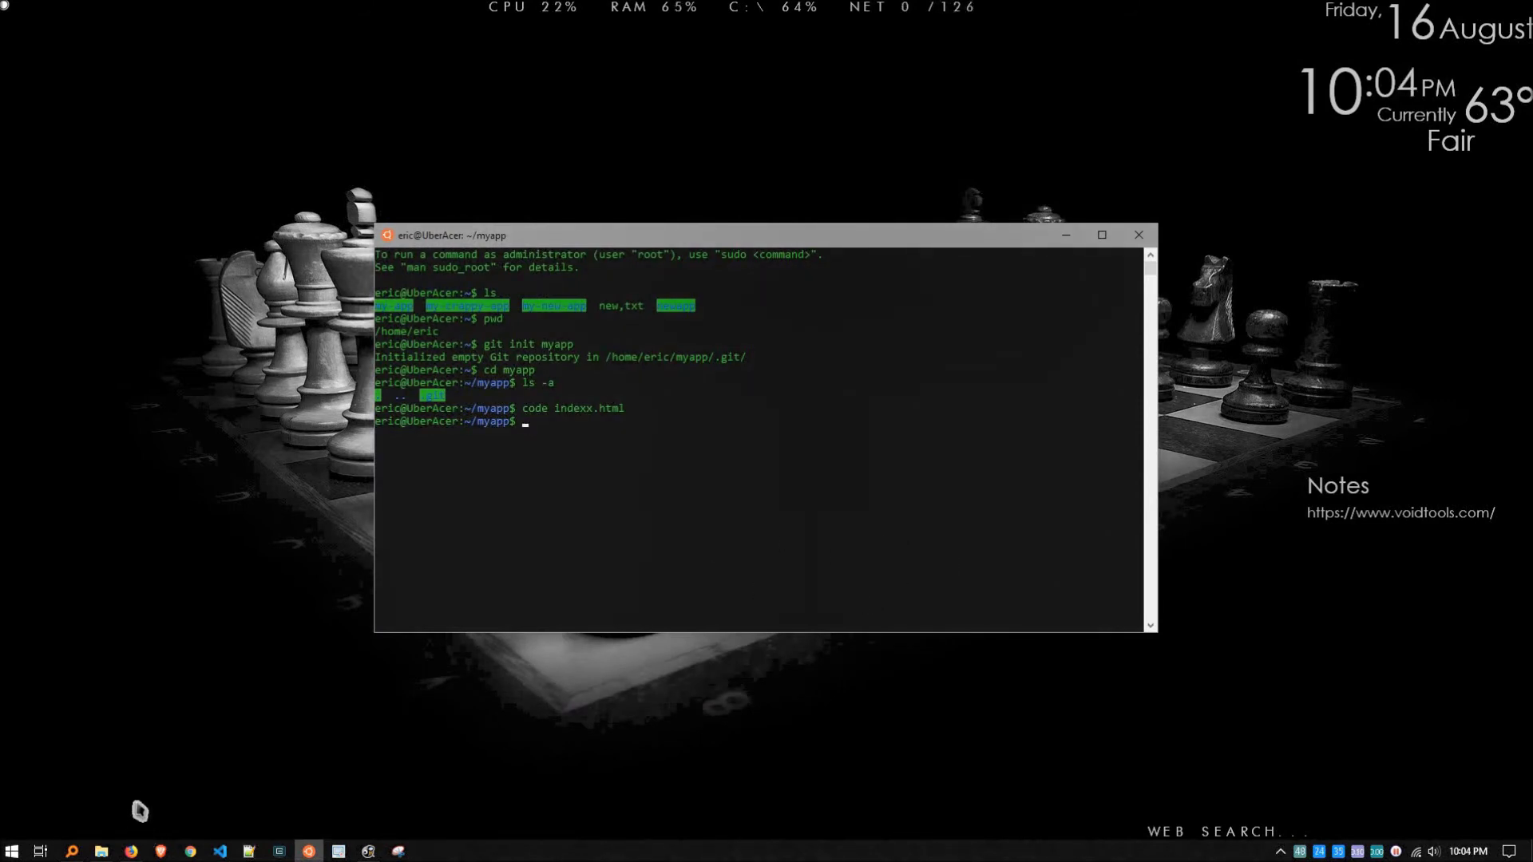
click(131, 852)
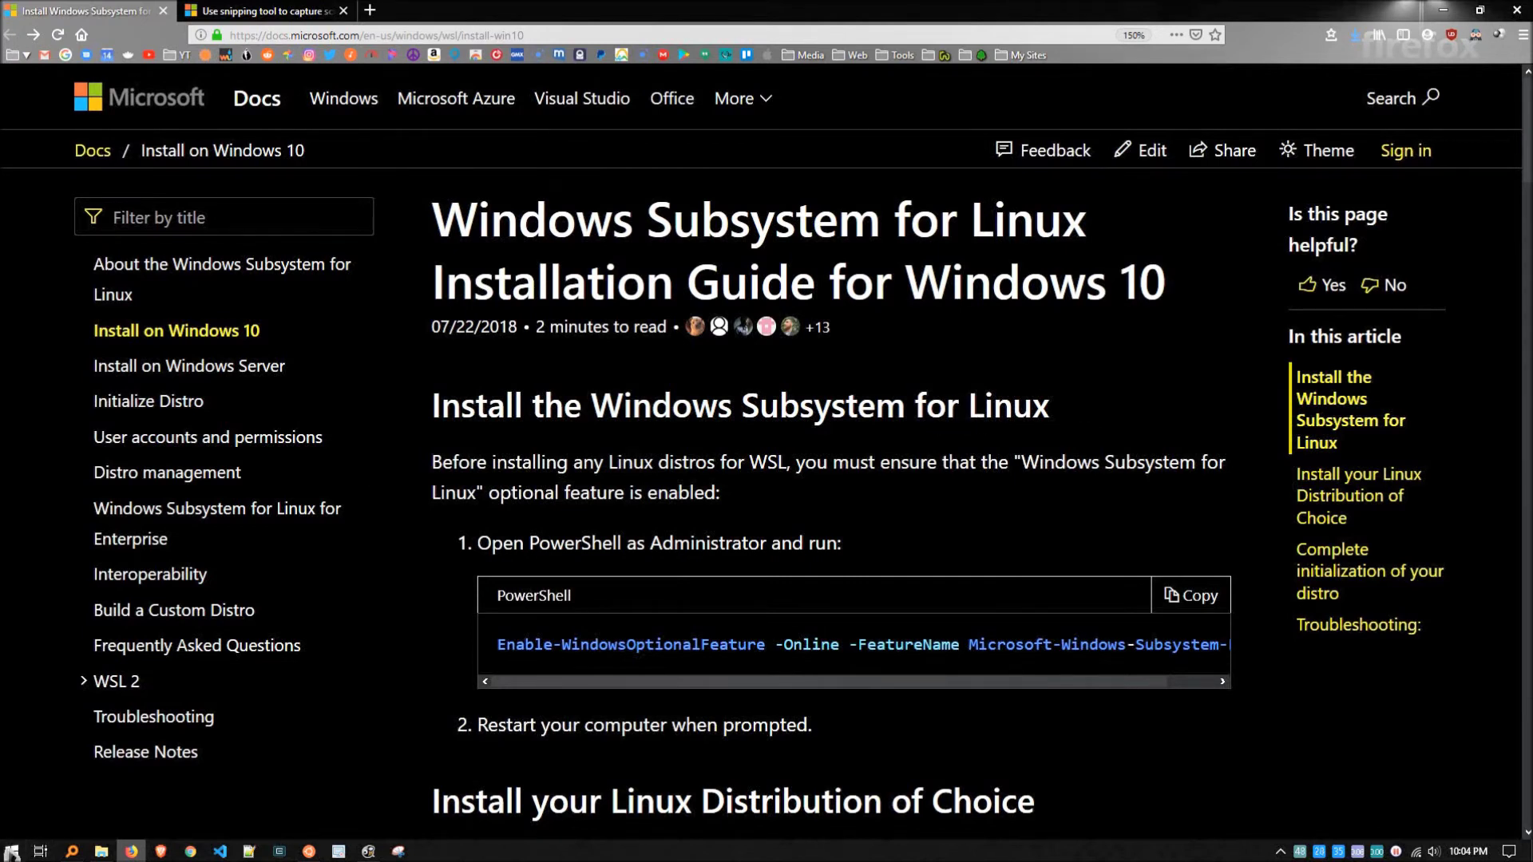
Step: Open the Windows Start menu over Firefox's WSL installation guide
click(11, 852)
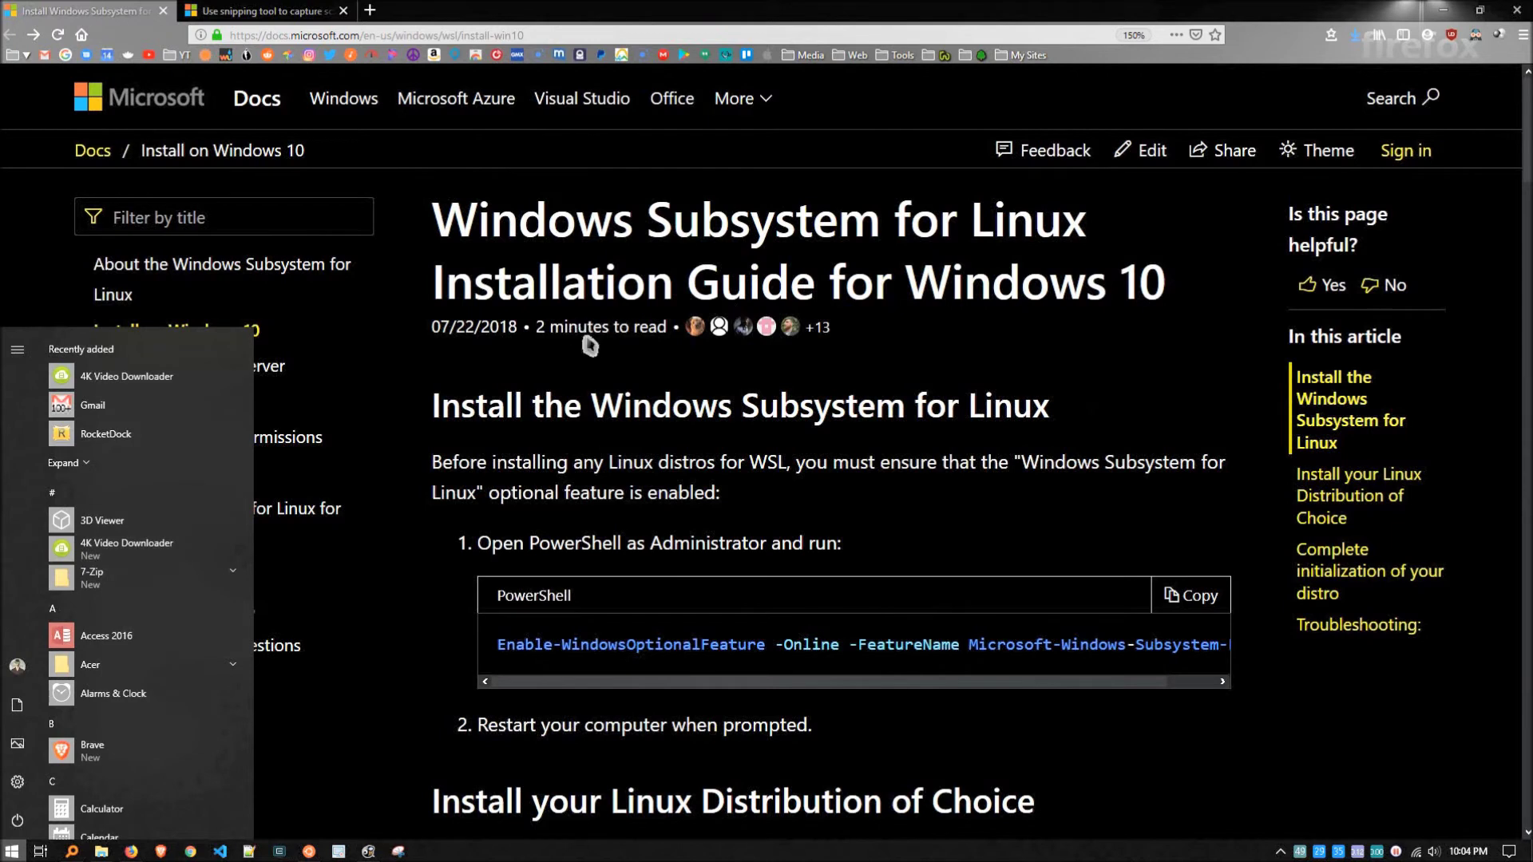
Step: Open the RocketDock entry's options, then select and deselect part of the guide's title
right_click(168, 439)
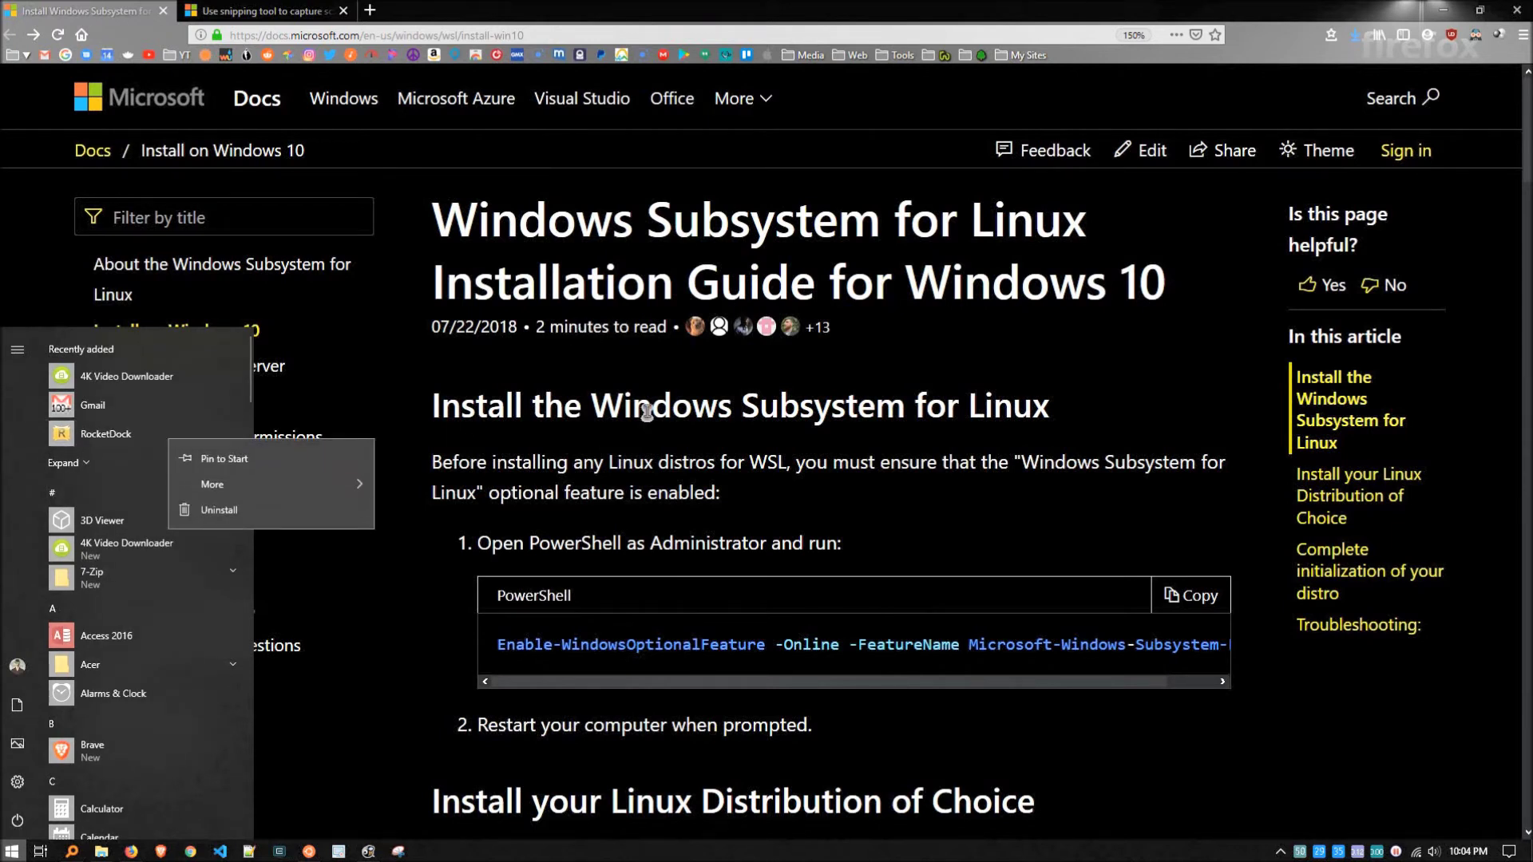
drag(674, 281, 611, 329)
click(1143, 379)
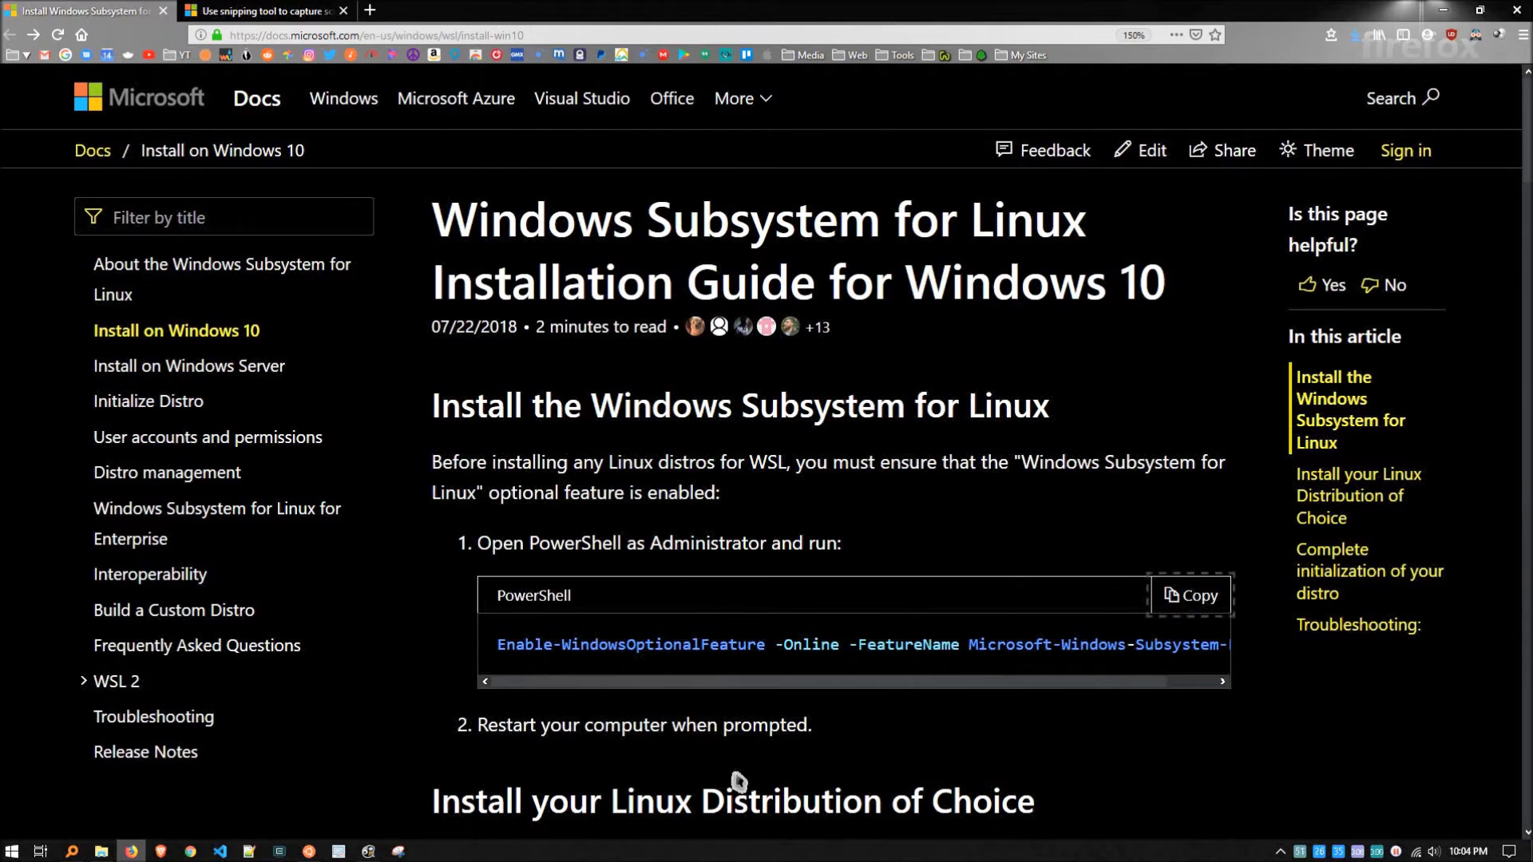
Step: Launch powershell.exe from Keypirinha, paste the Enable-WindowsOptionalFeature WSL command, then close the console
key(ctrl+super+k)
text(po)
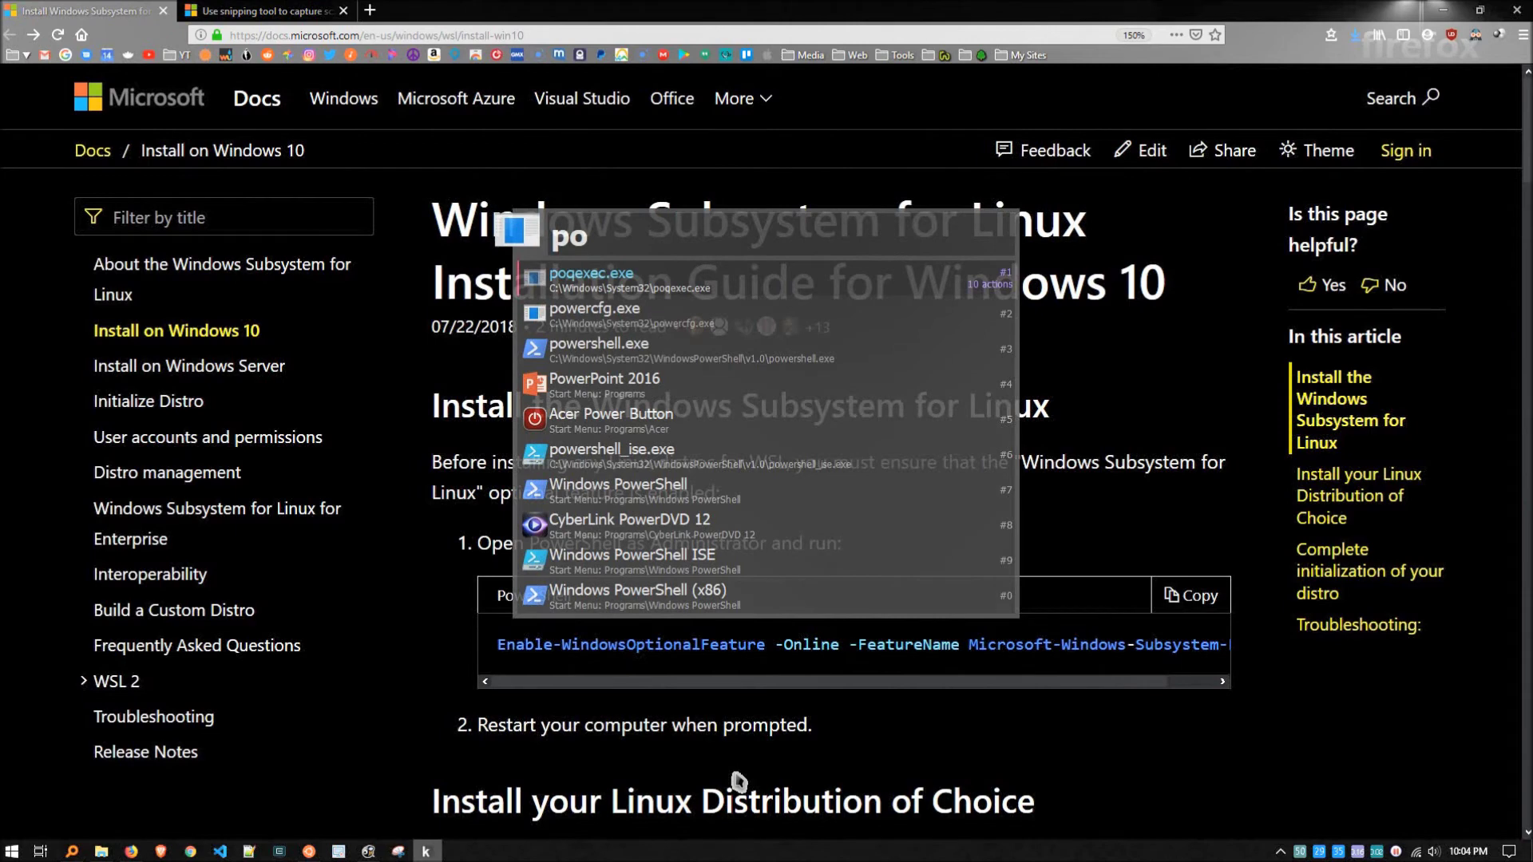
key(Down)
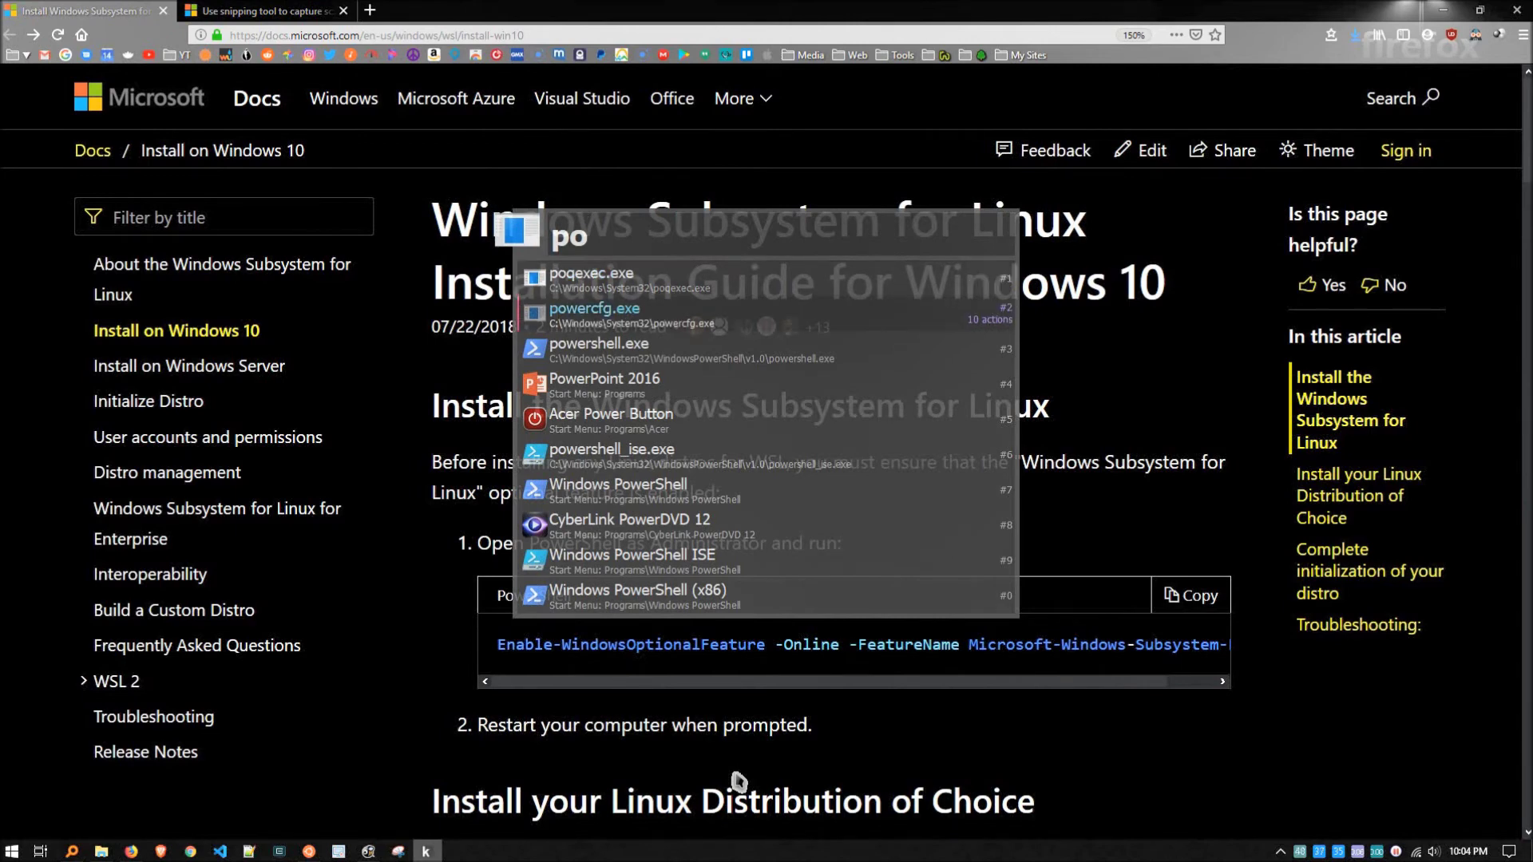
key(Down)
key(Return)
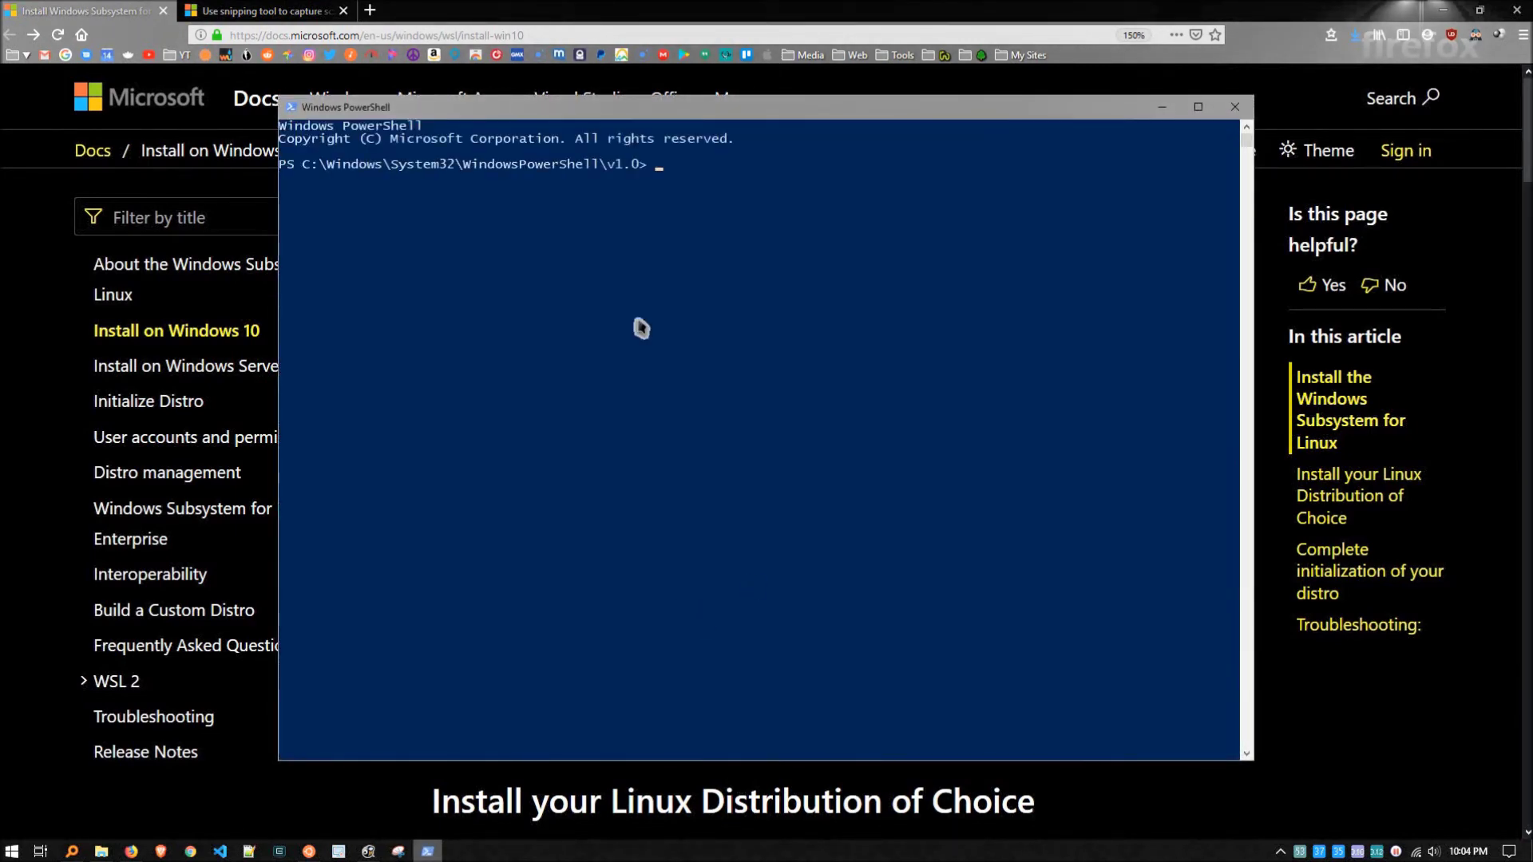
right_click(669, 175)
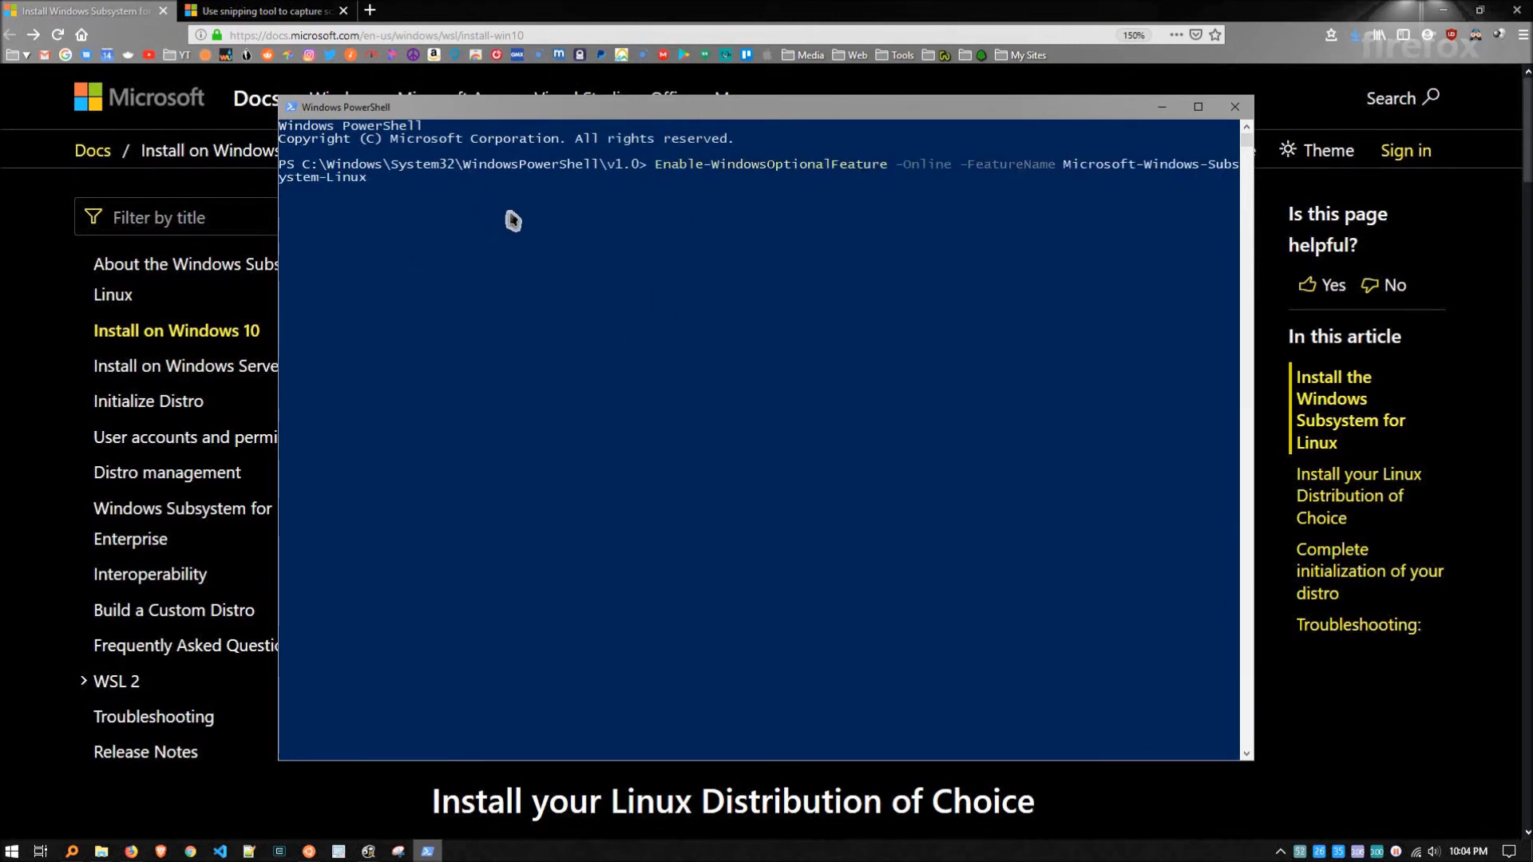
click(1238, 112)
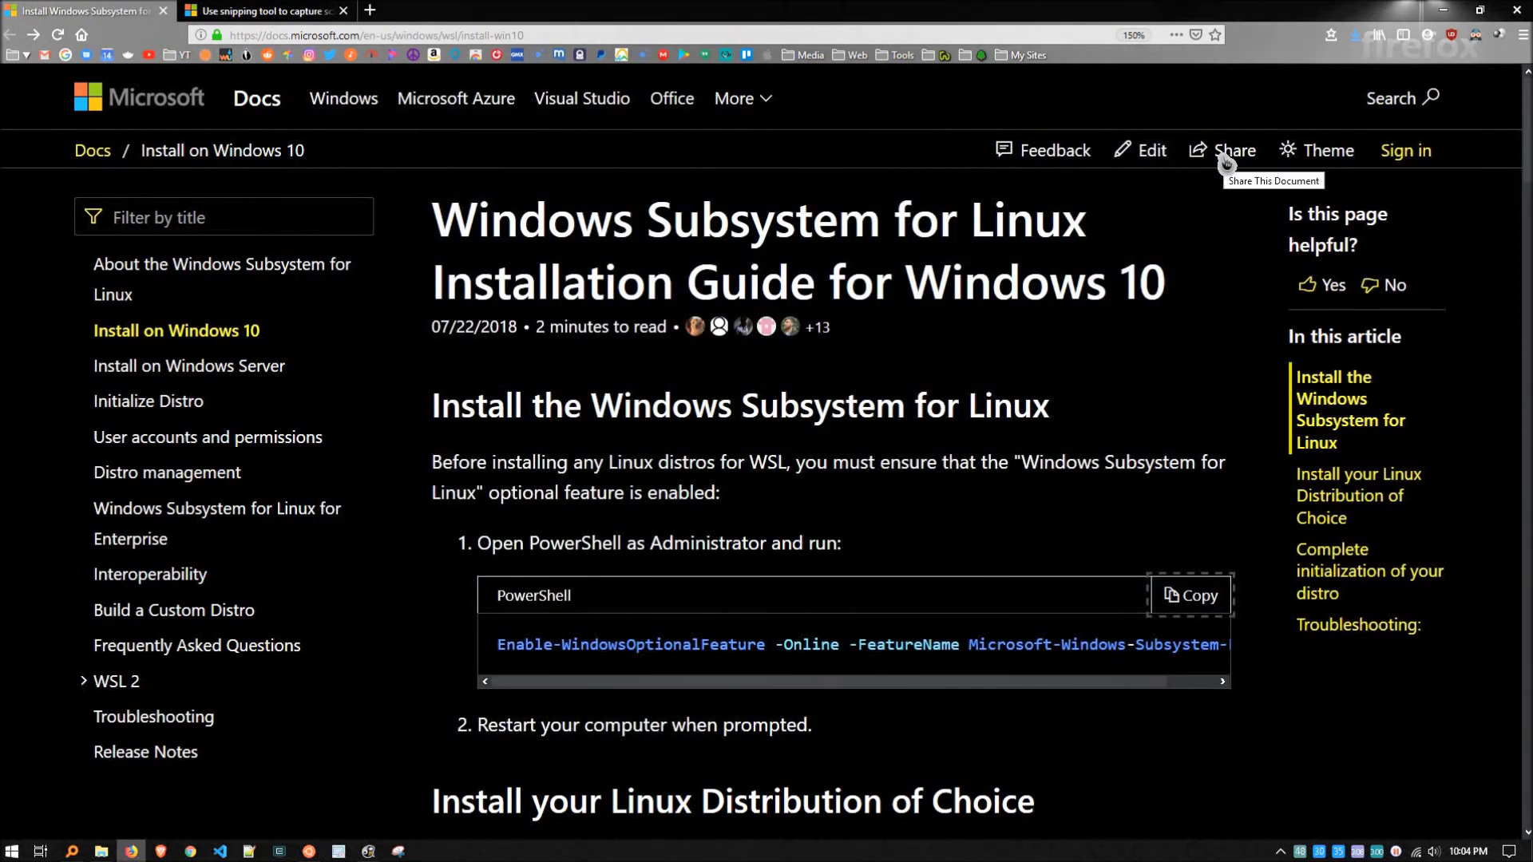
Step: Scroll the WSL guide past the 'Restart your computer' step to the Microsoft Store install section
scroll(1182, 343, down, 3)
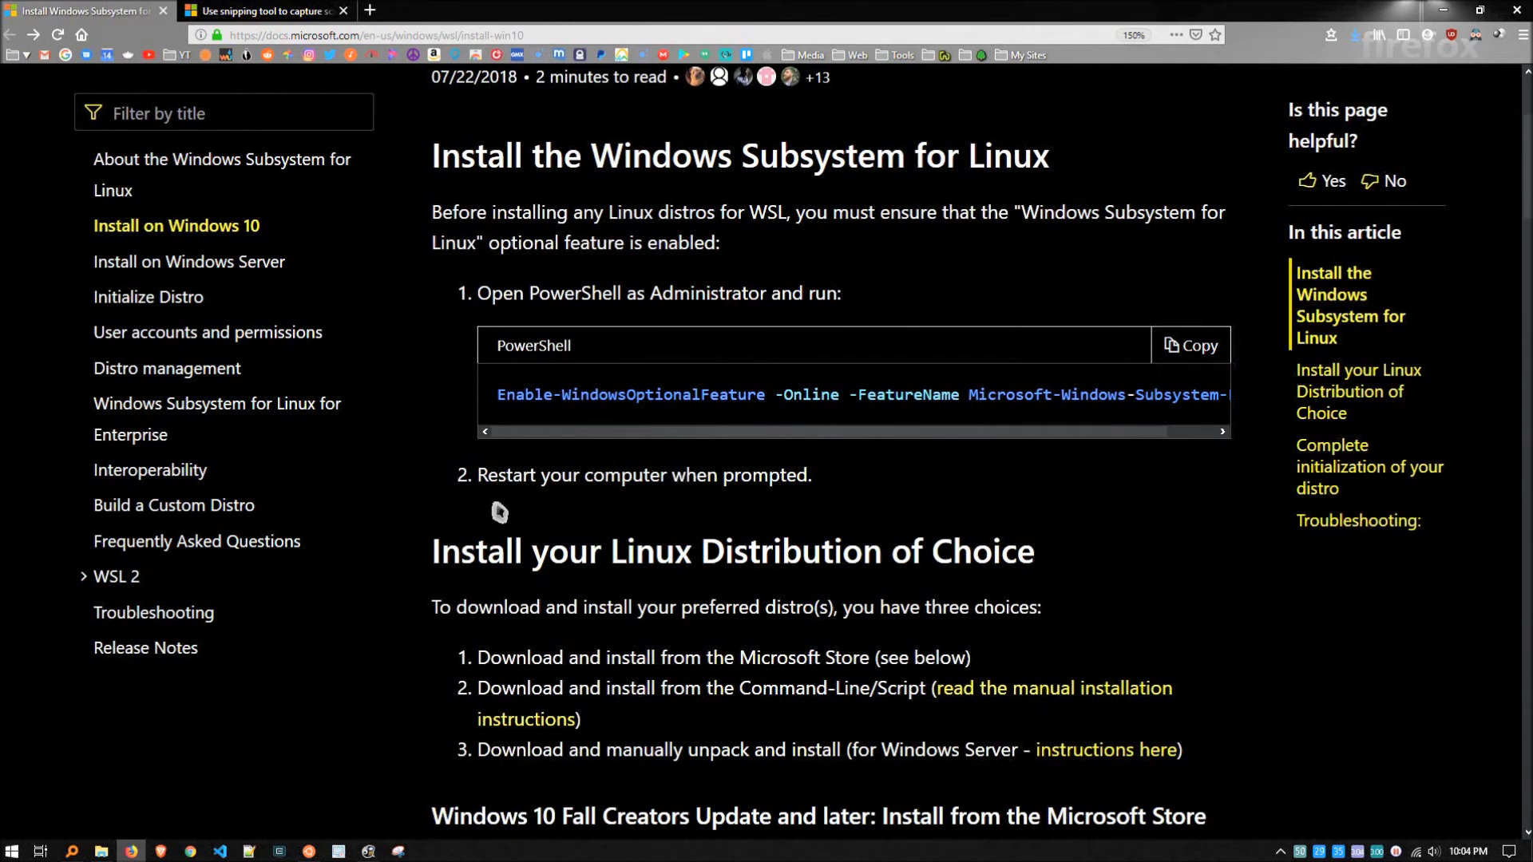
drag(499, 512, 445, 506)
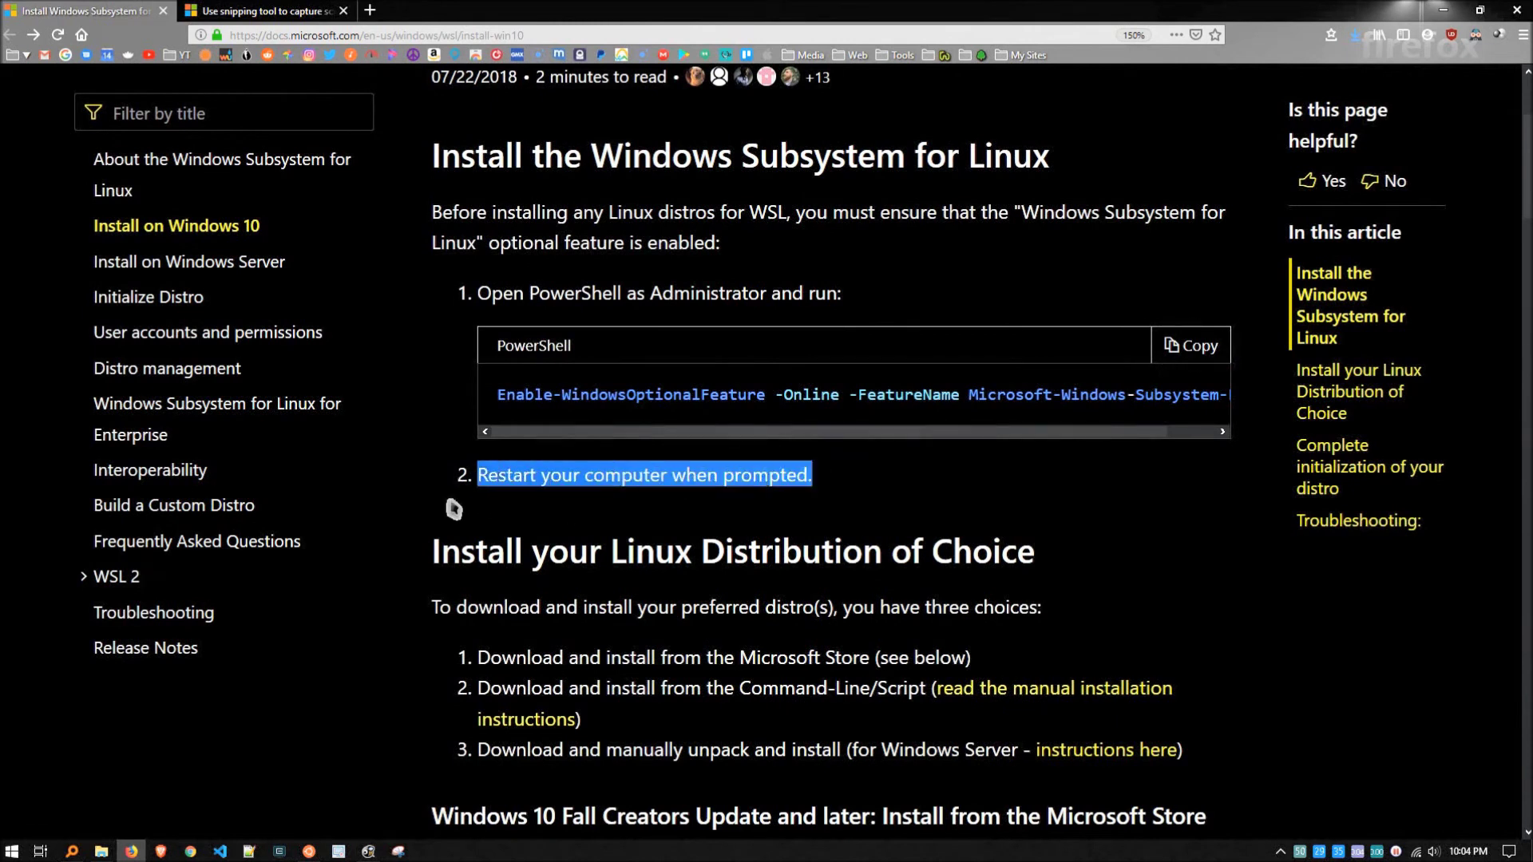
click(1040, 491)
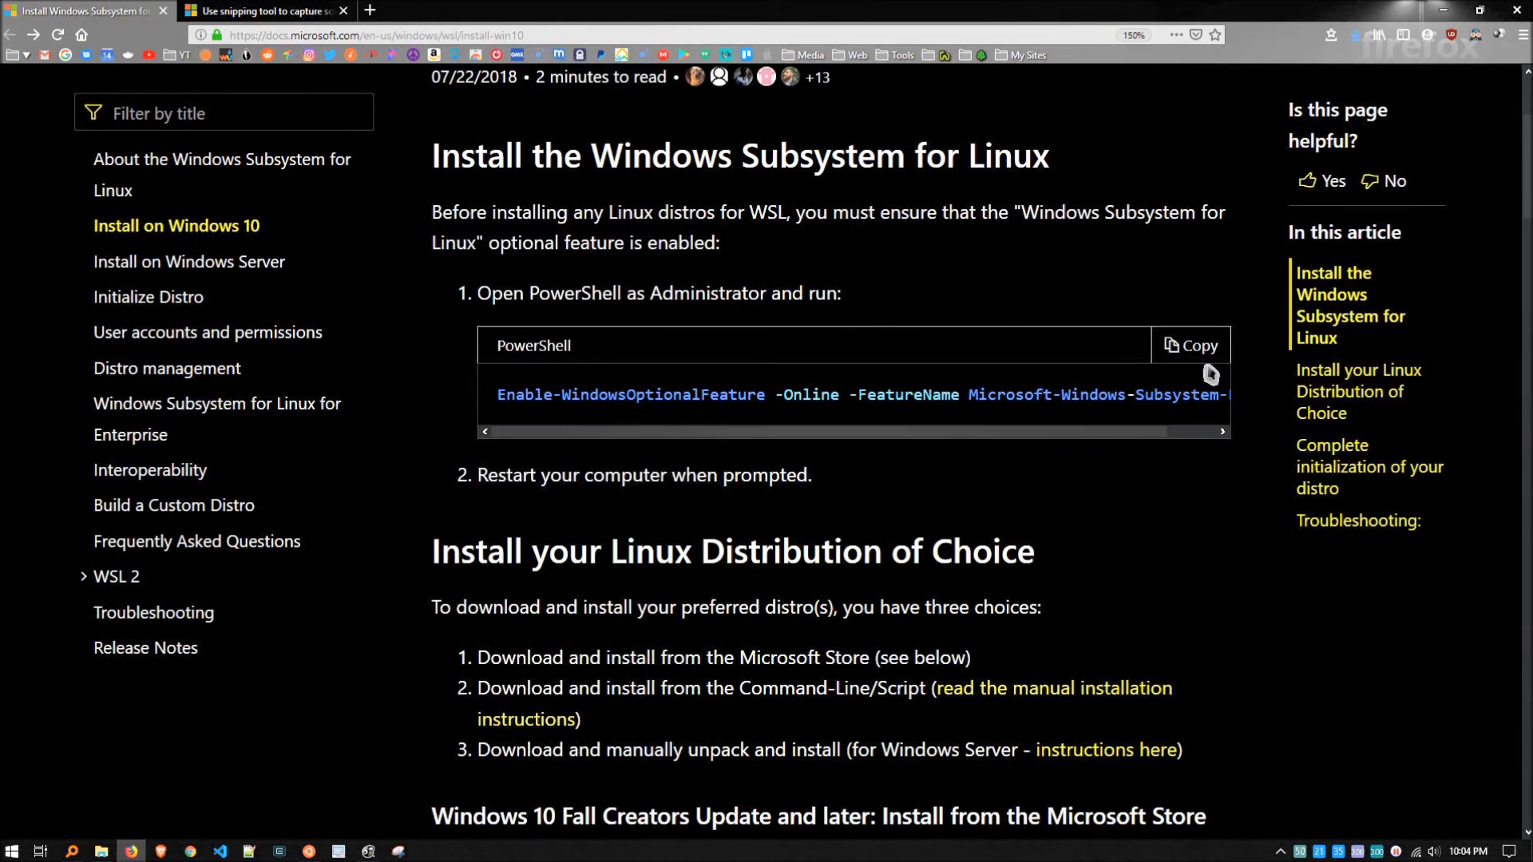
scroll(1138, 487, down, 2)
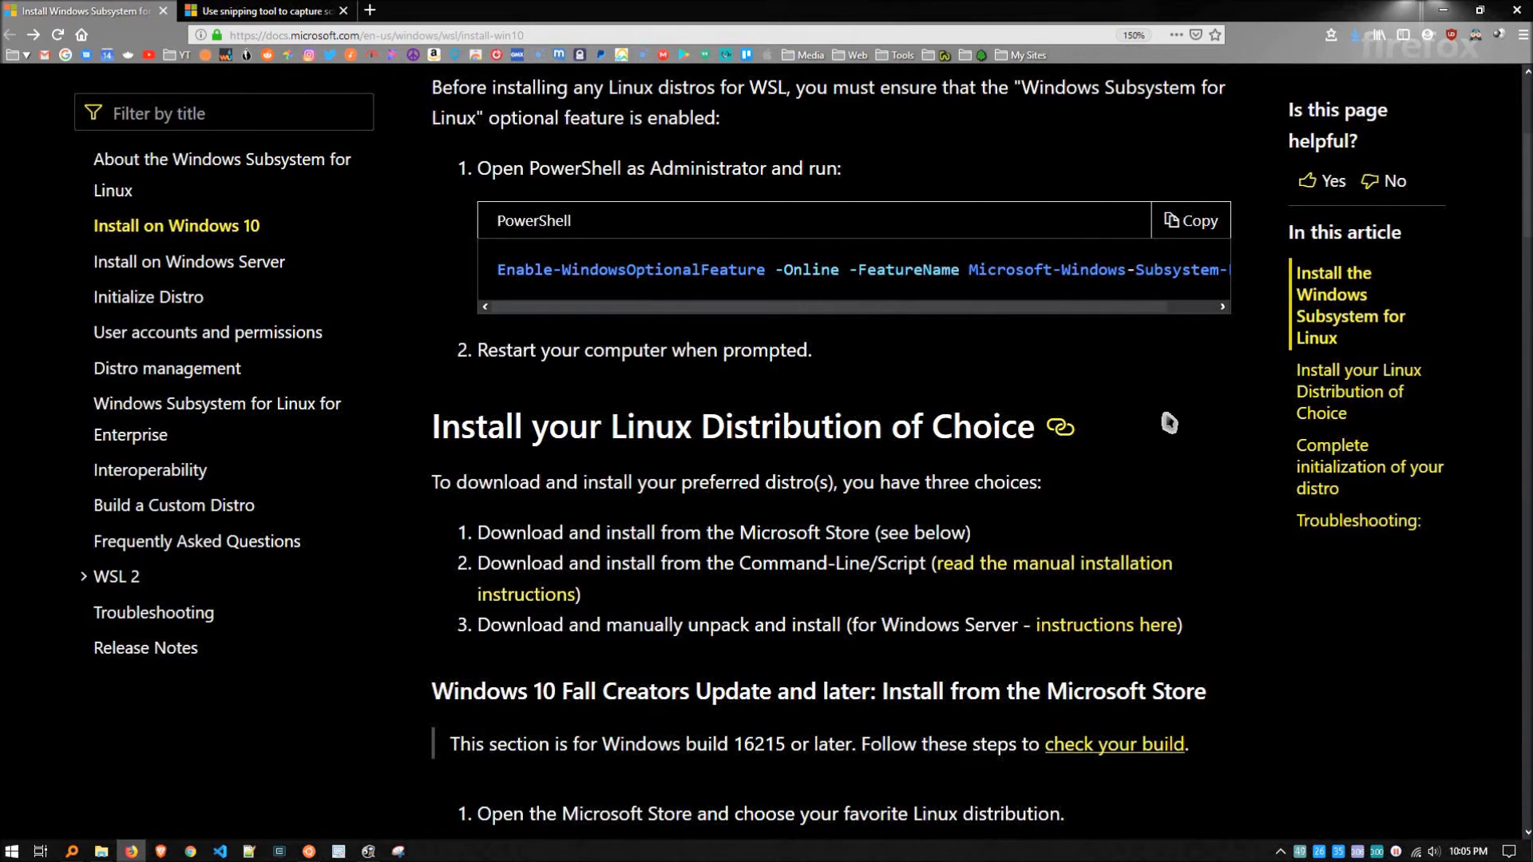
scroll(1166, 421, down, 5)
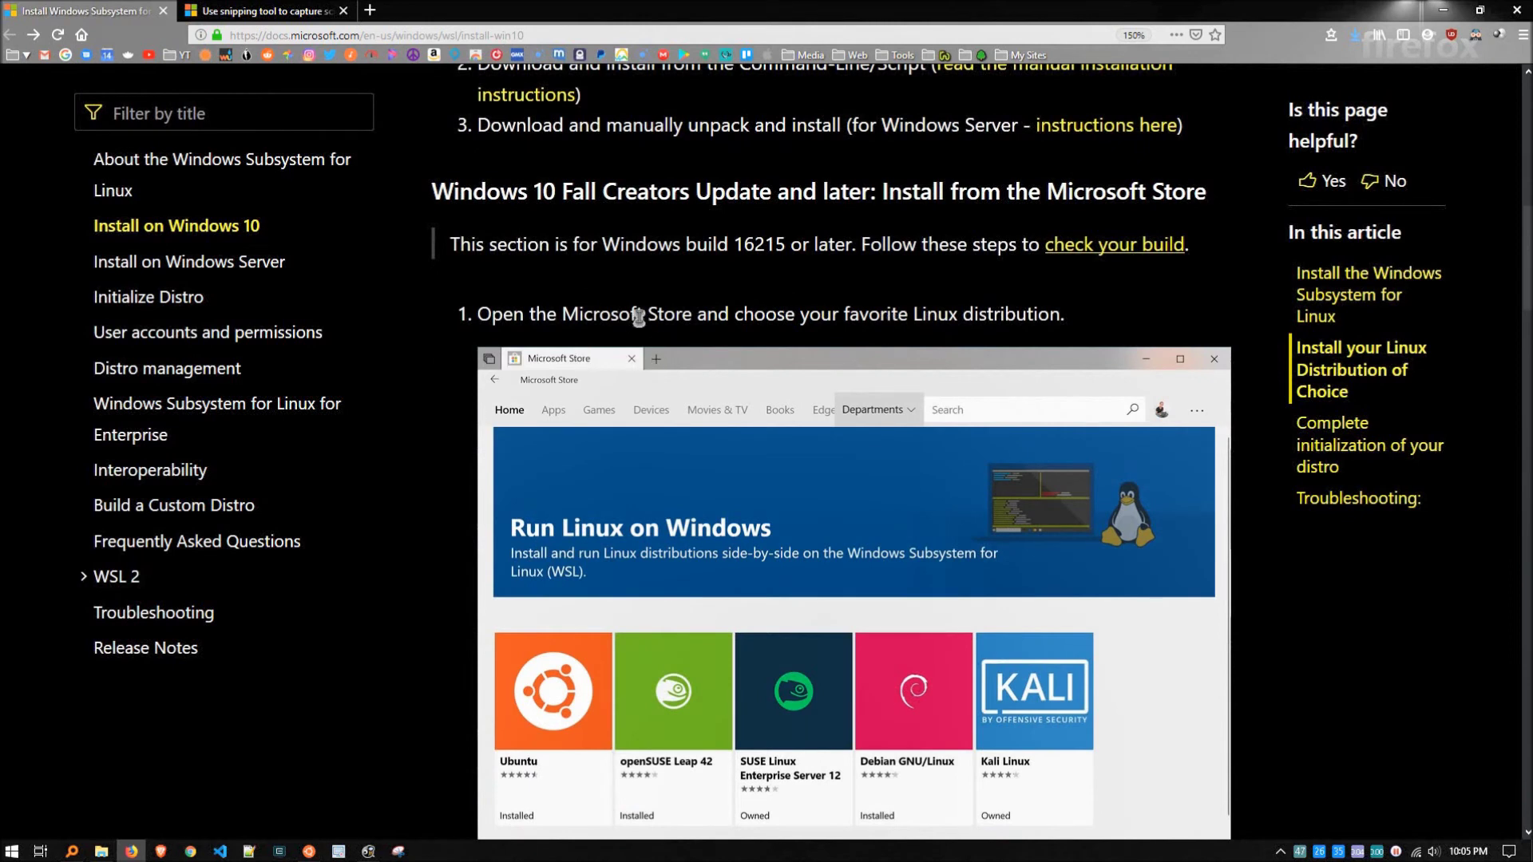
Step: Scroll through the distro list and troubleshooting sections, then follow the 'read the manual installation instructions' link
key(super)
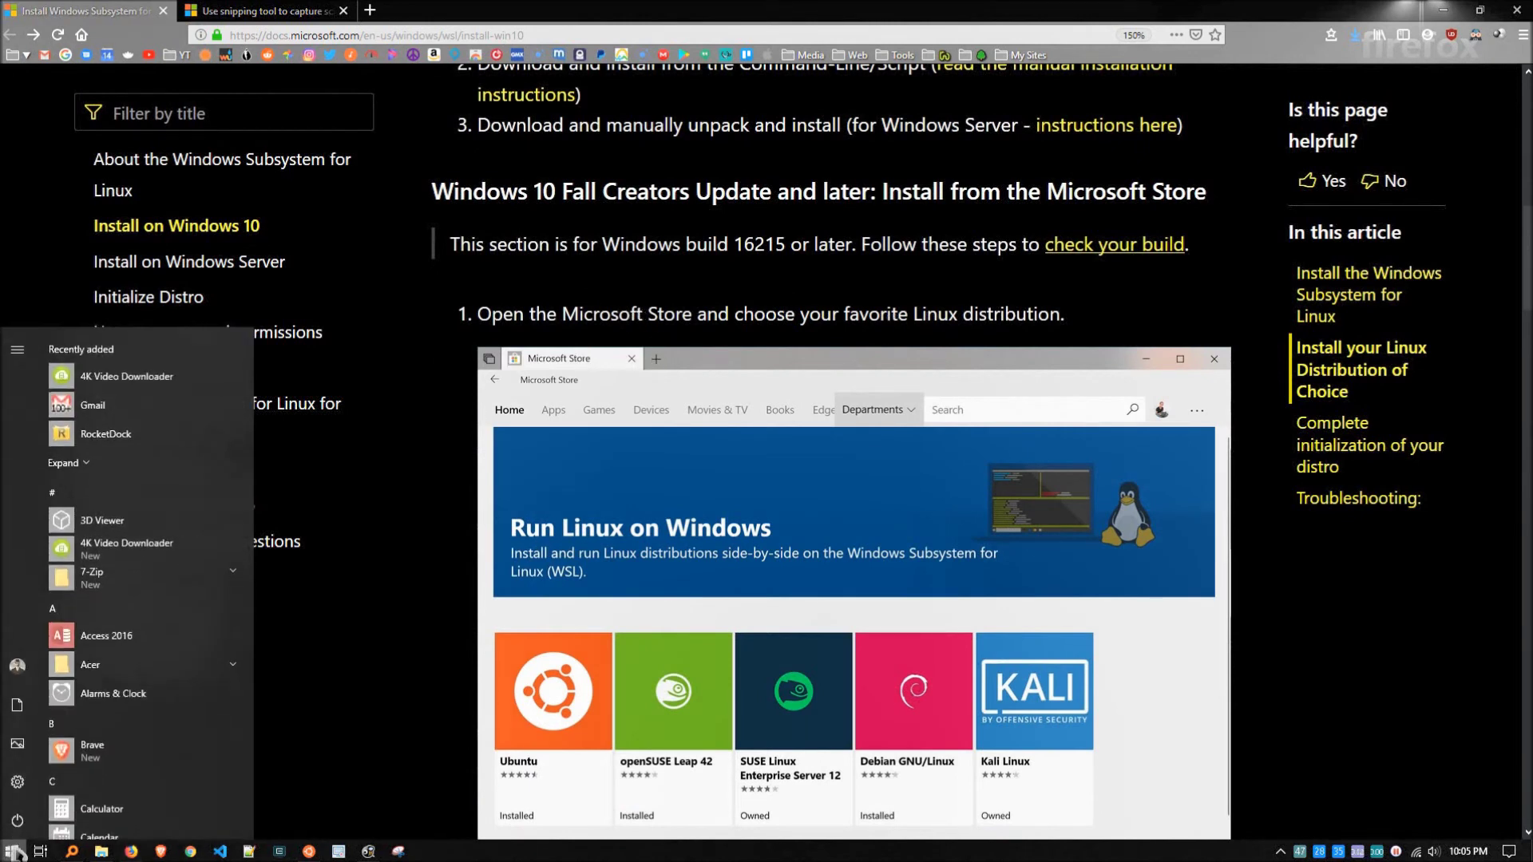
click(930, 312)
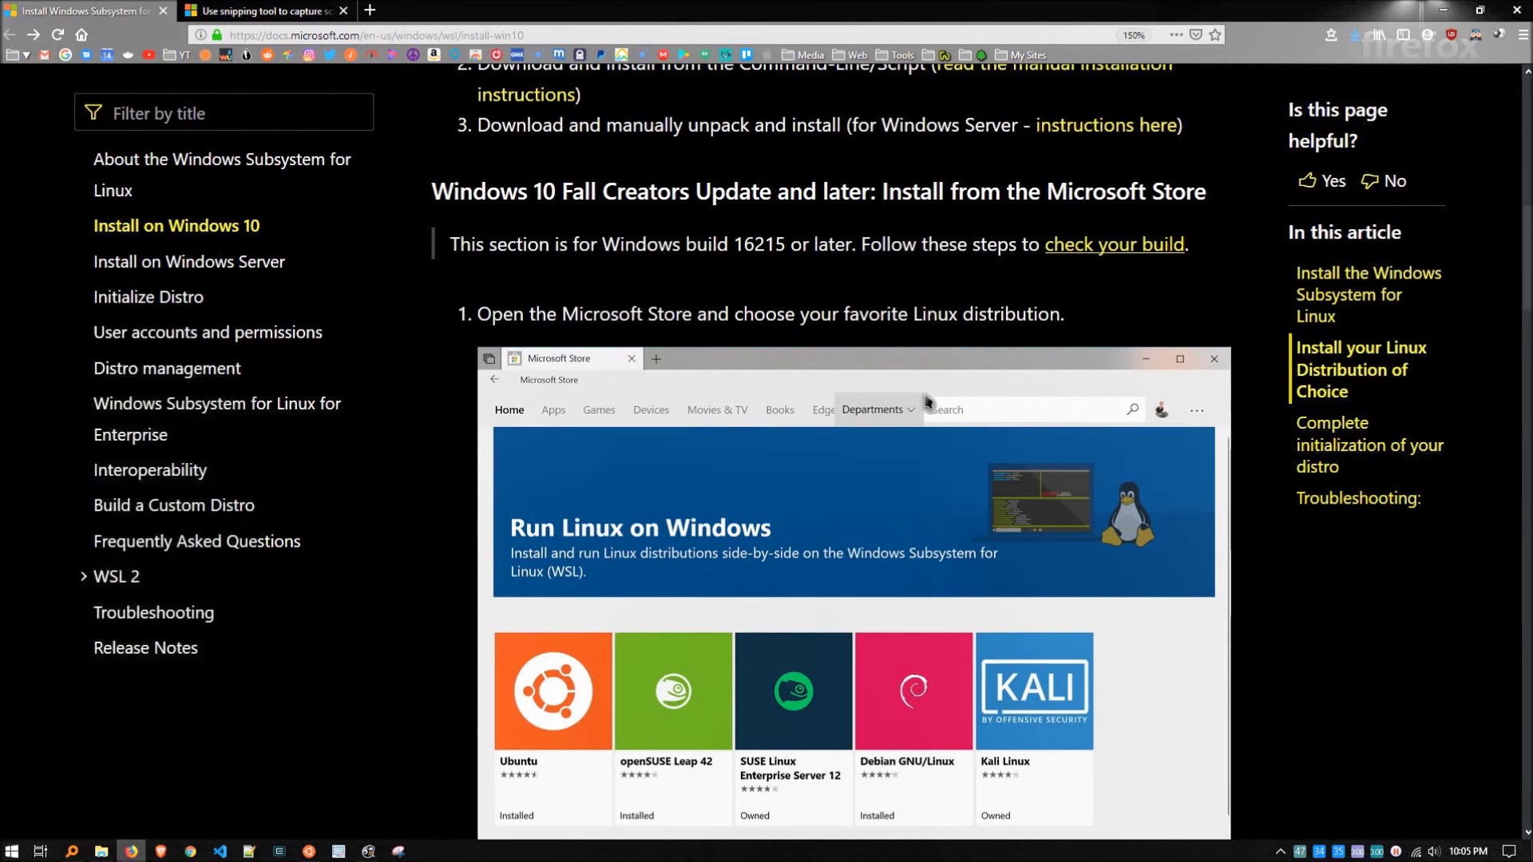
scroll(932, 410, down, 2)
scroll(933, 410, down, 1)
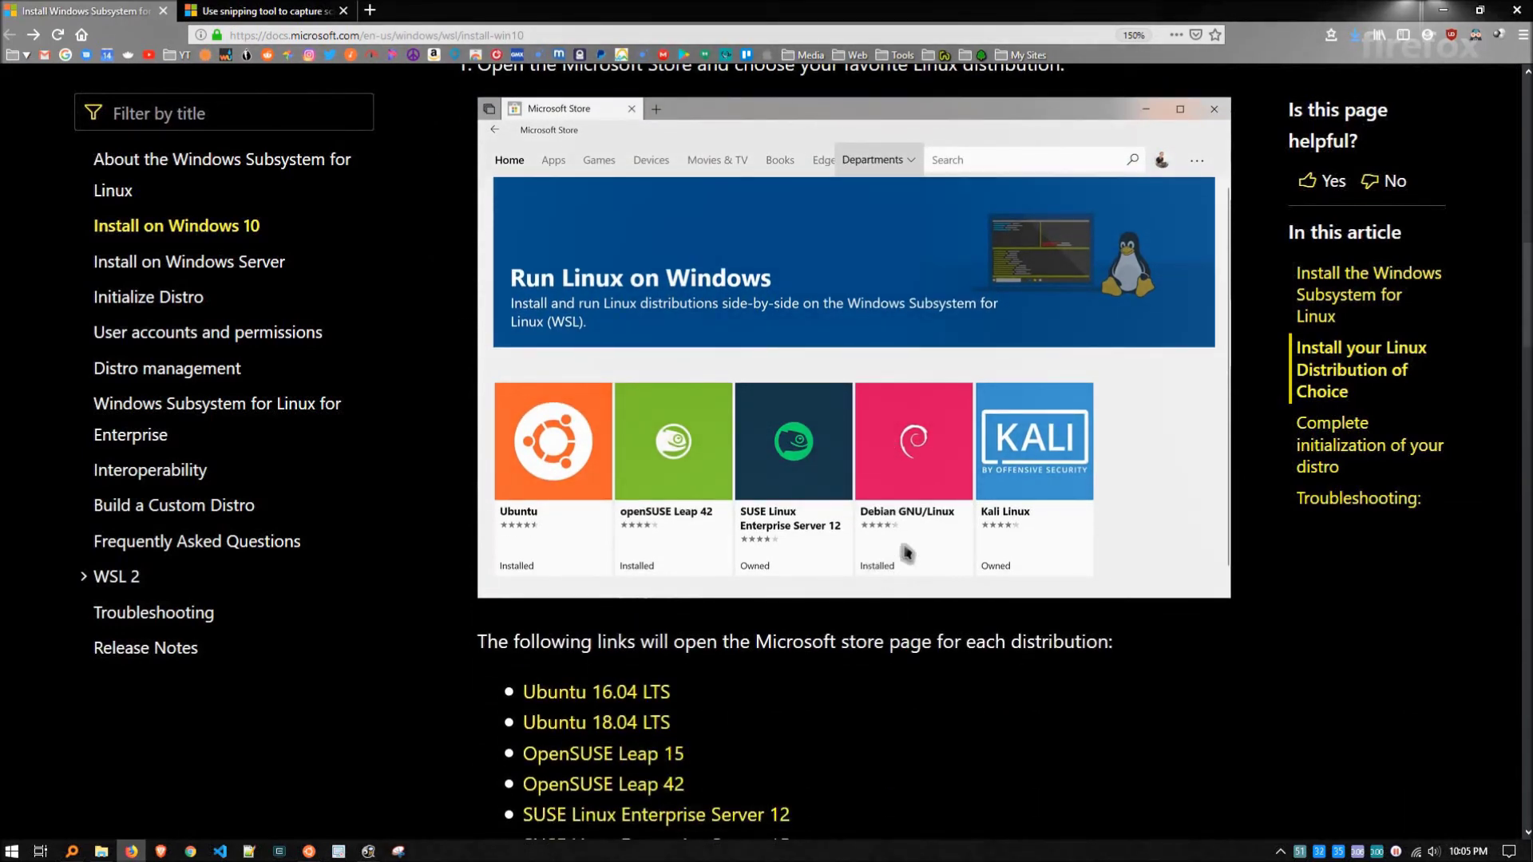
scroll(894, 523, up, 5)
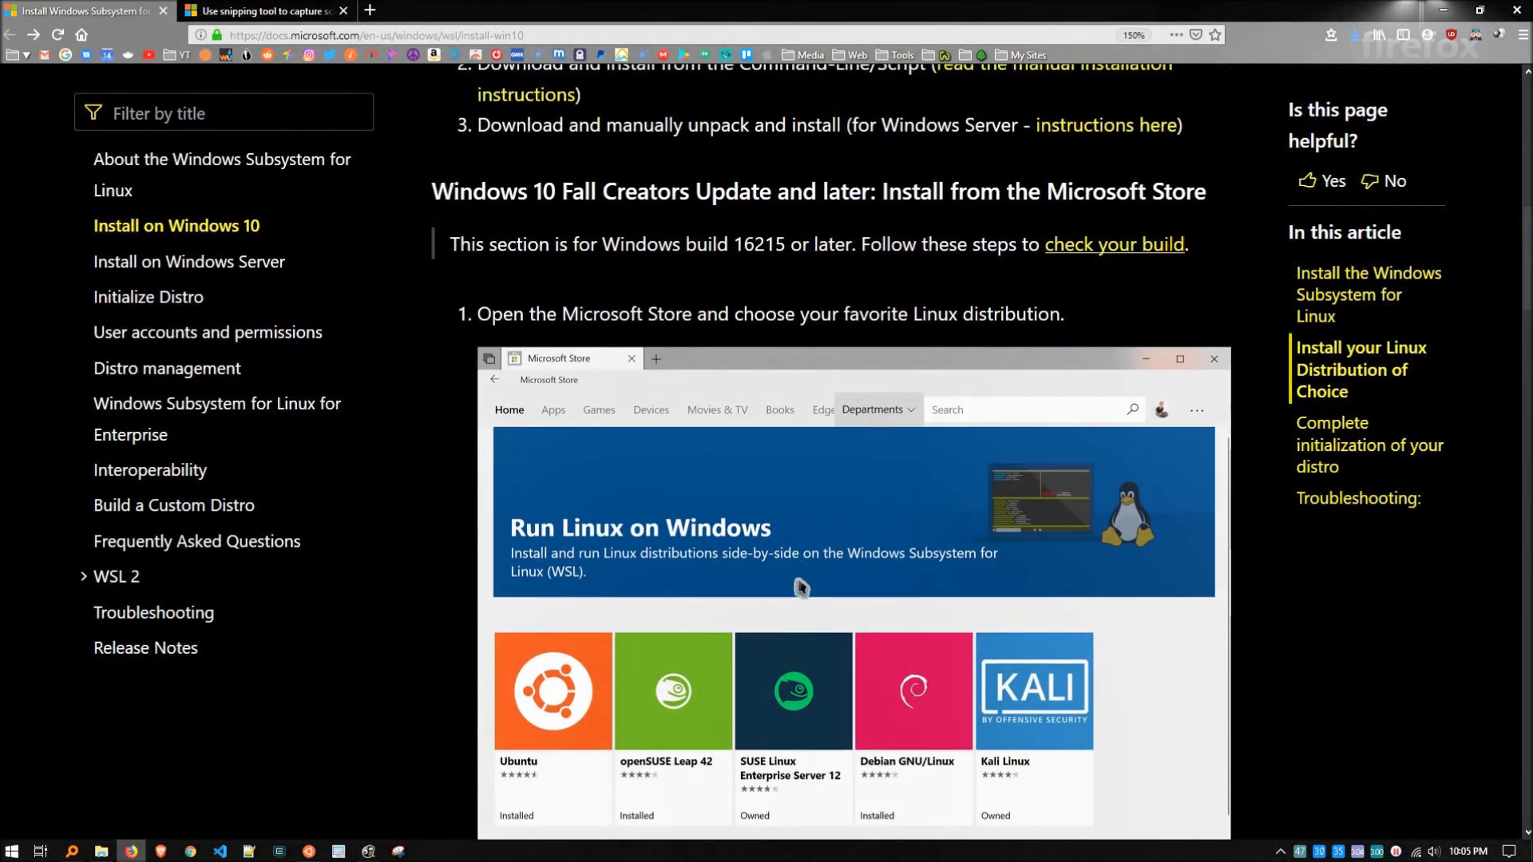
scroll(805, 571, down, 3)
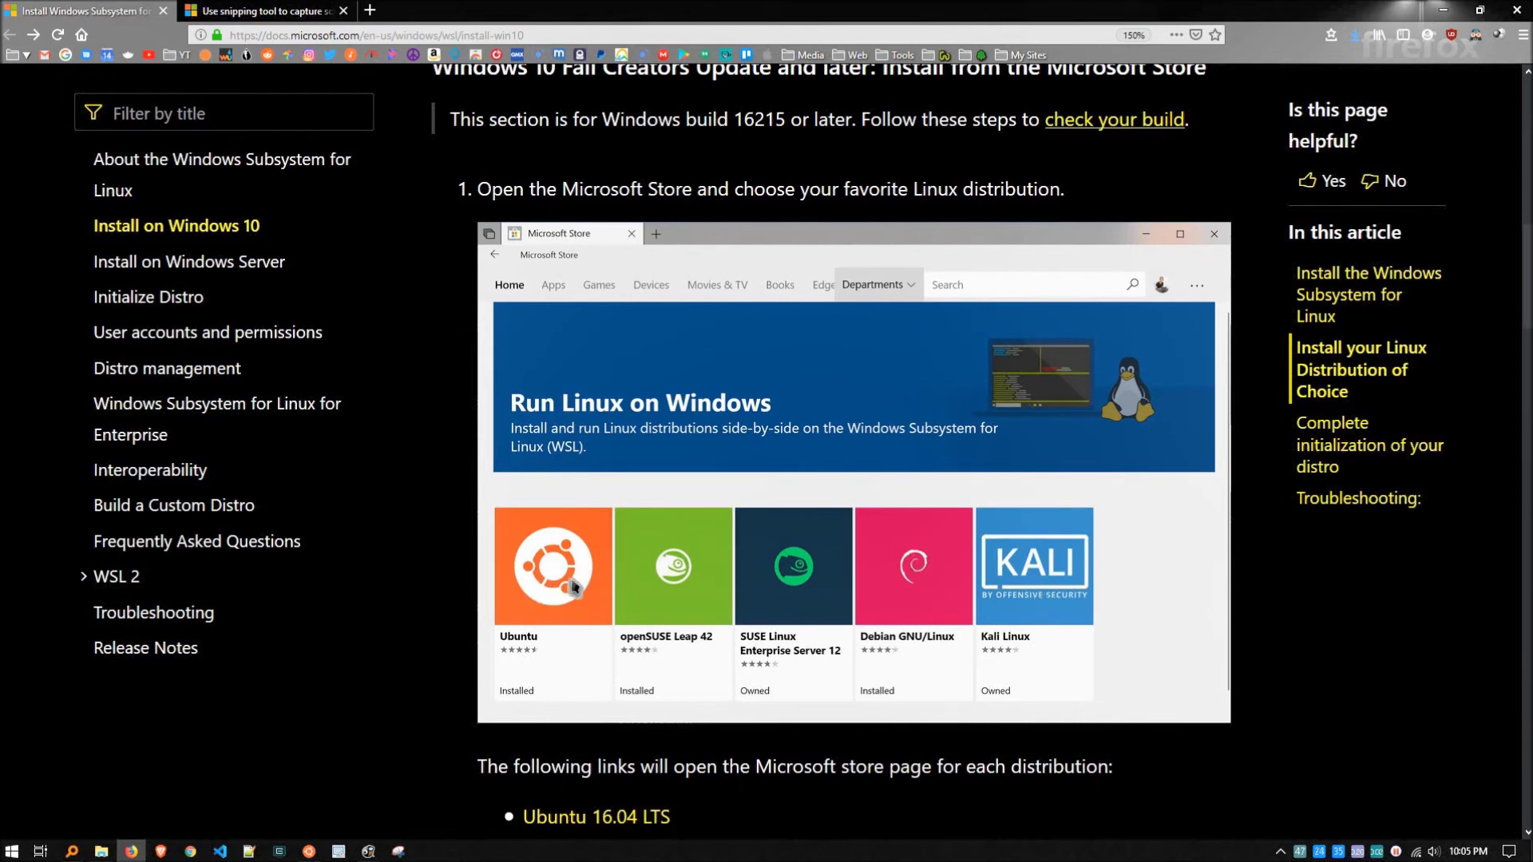
scroll(570, 603, down, 5)
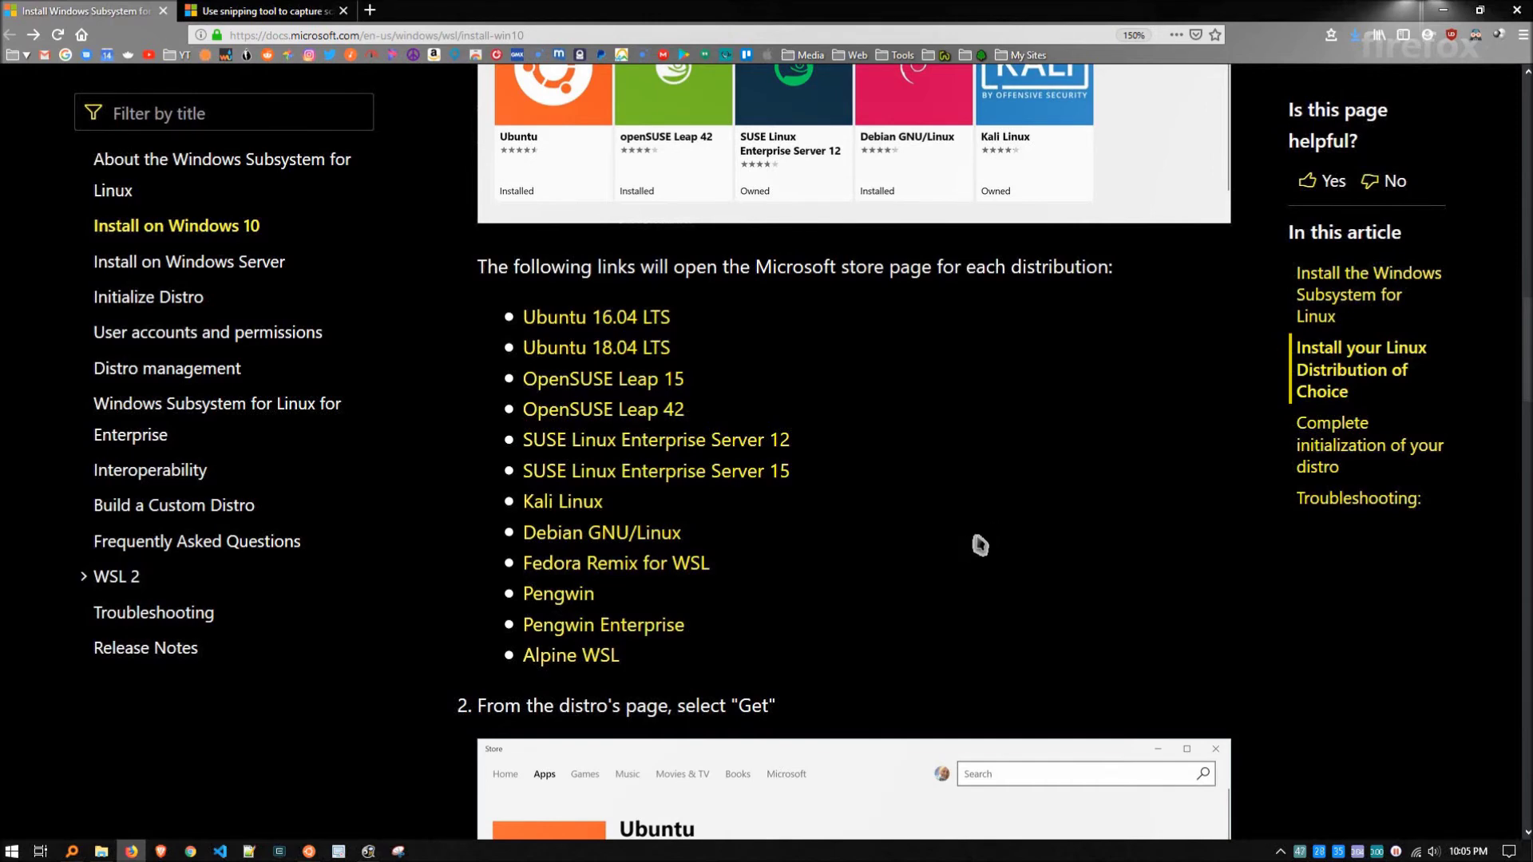
scroll(967, 541, down, 5)
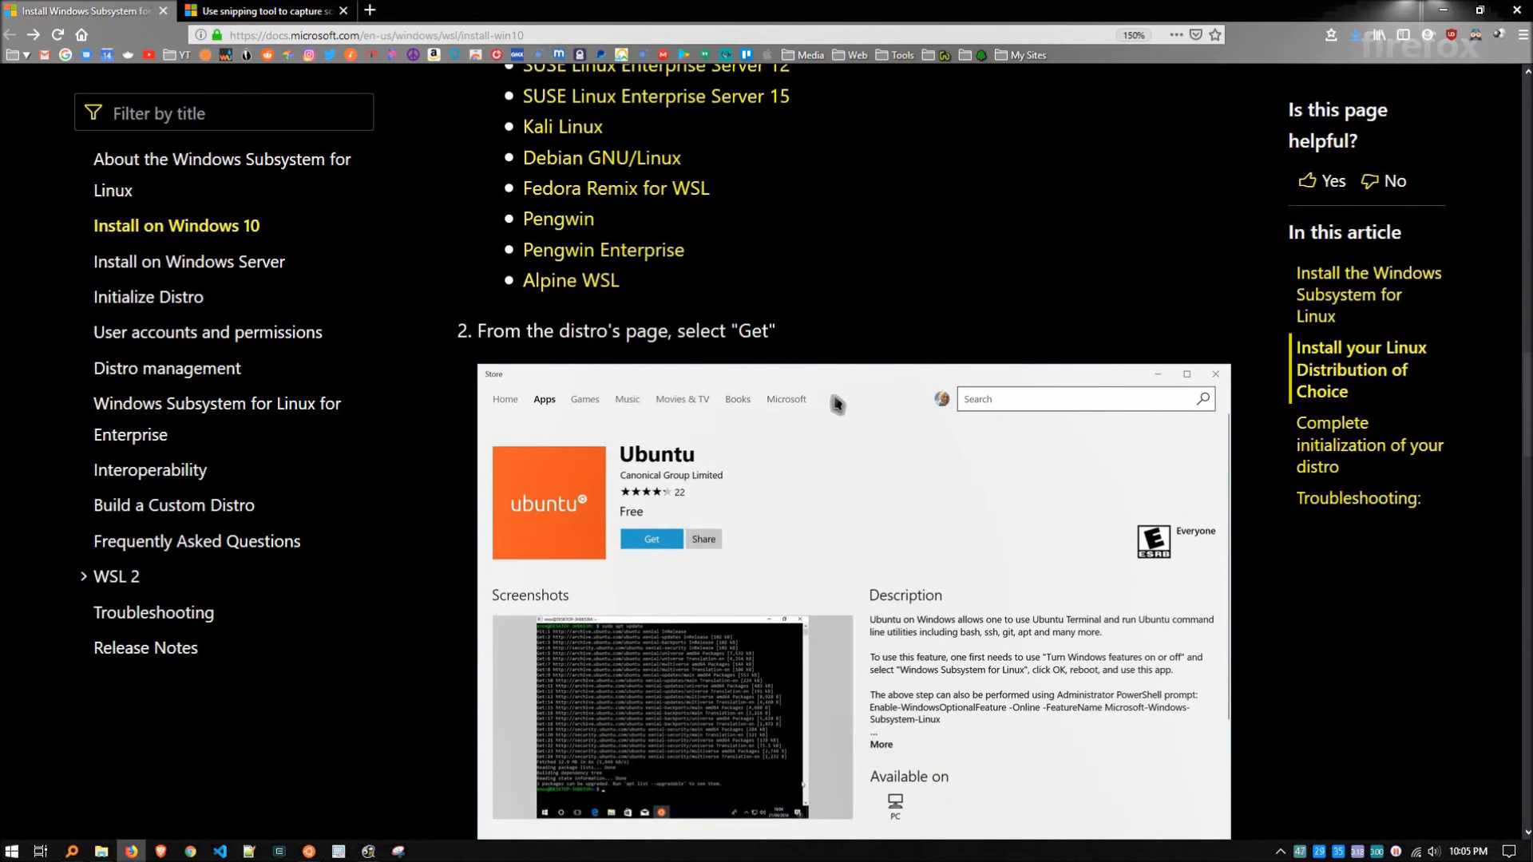
scroll(847, 404, down, 10)
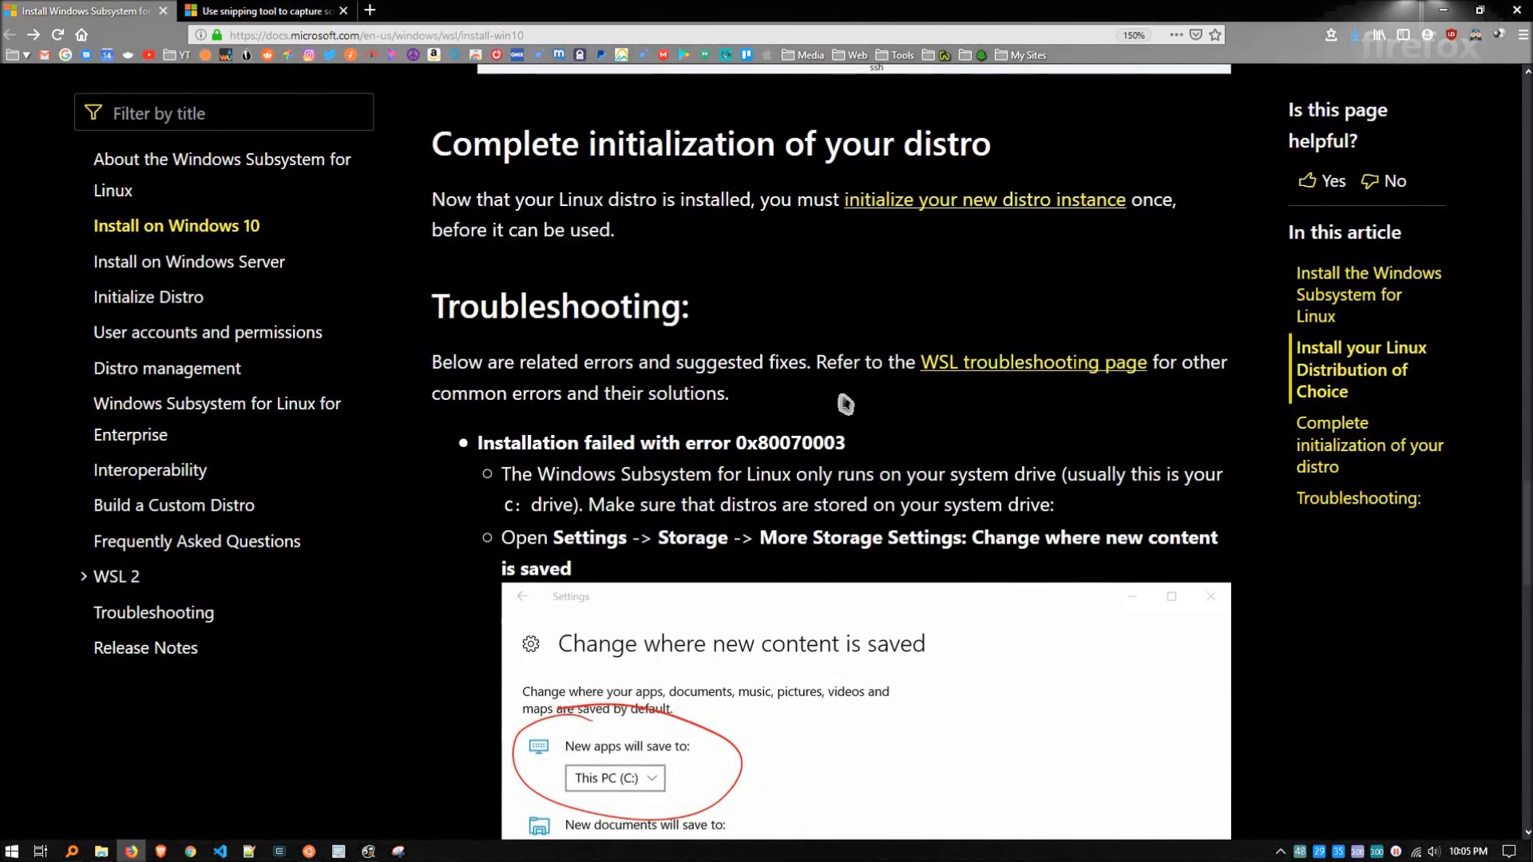
scroll(827, 378, up, 20)
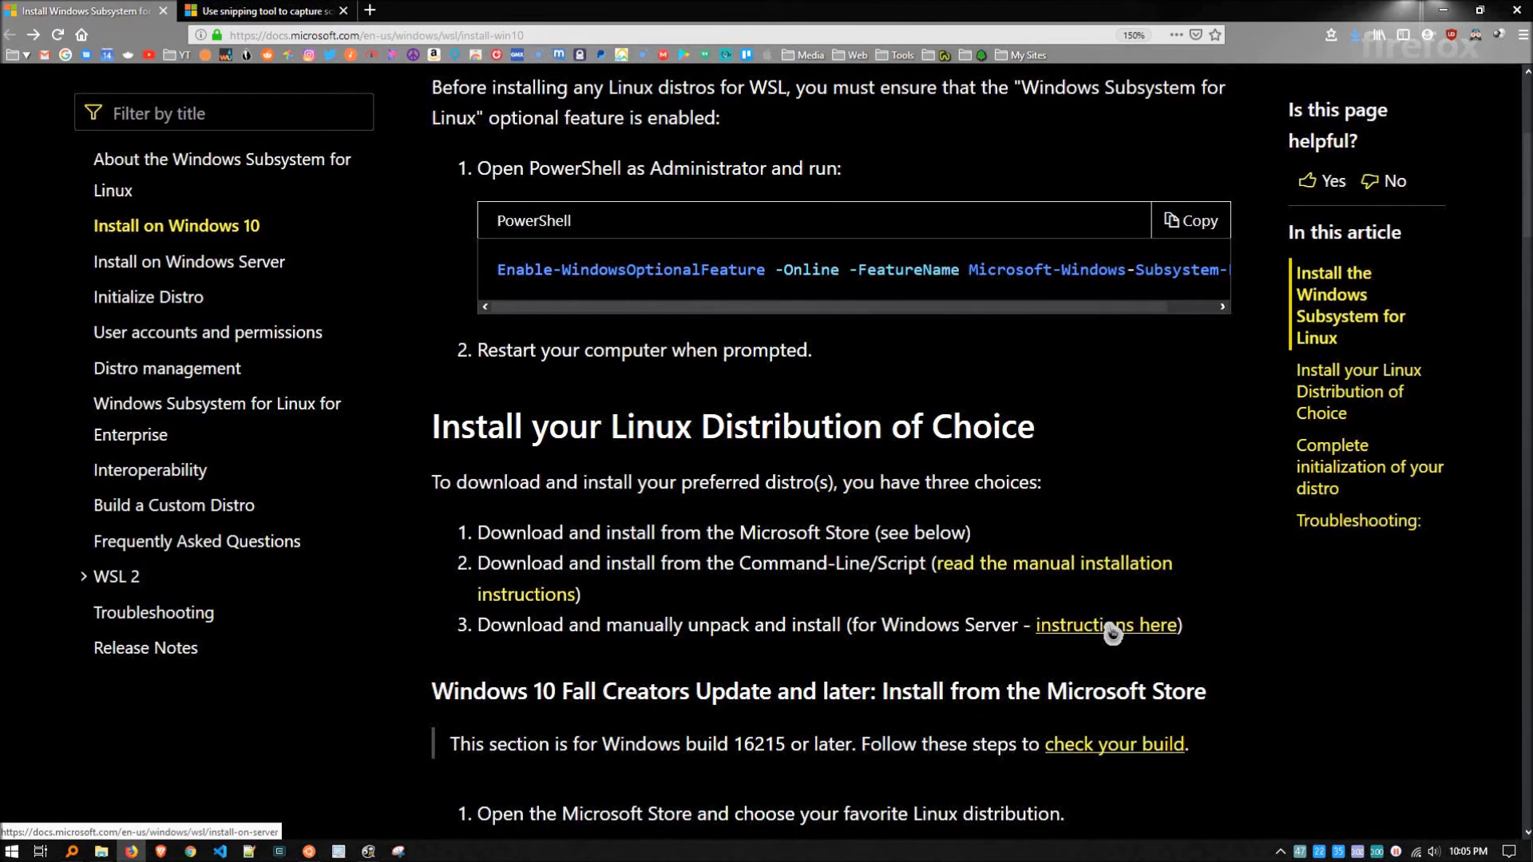
click(1082, 567)
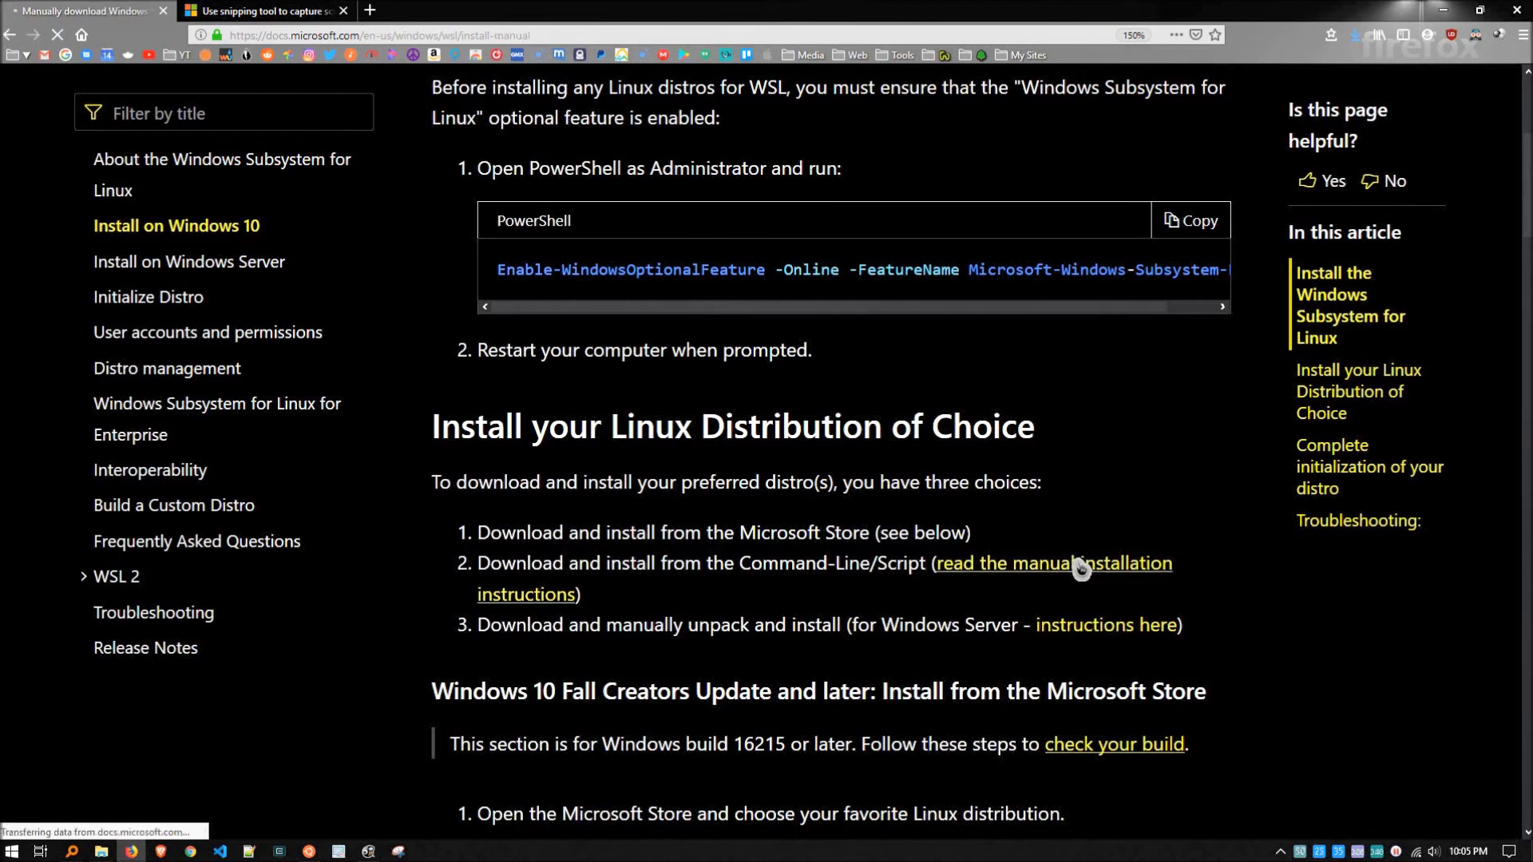
Step: Scroll to the Ubuntu 16.04 Invoke-WebRequest code block and copy it
scroll(1092, 449, down, 5)
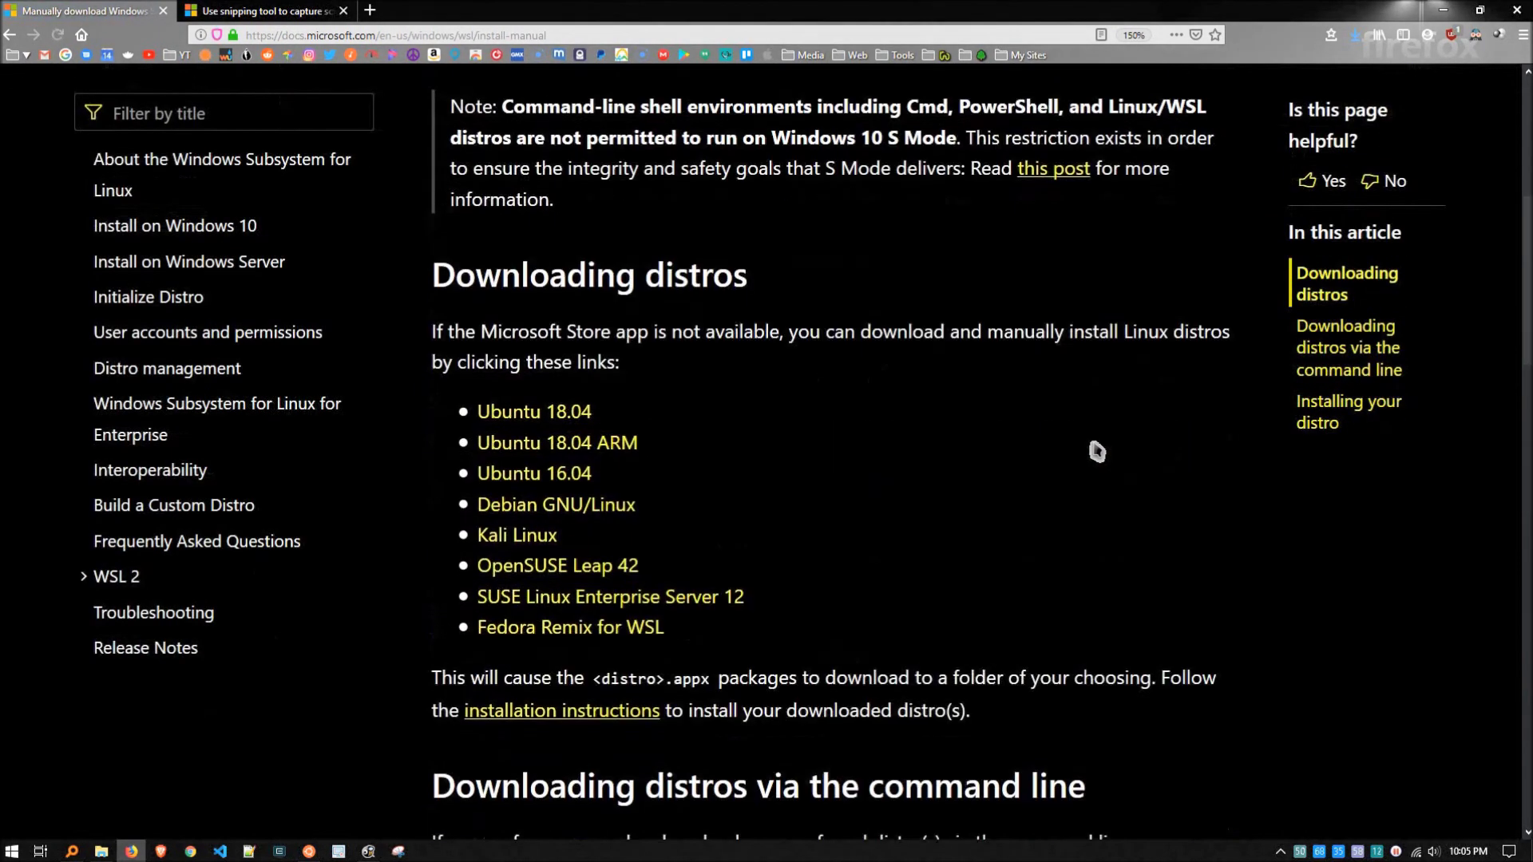
scroll(1097, 451, down, 3)
scroll(1204, 462, down, 4)
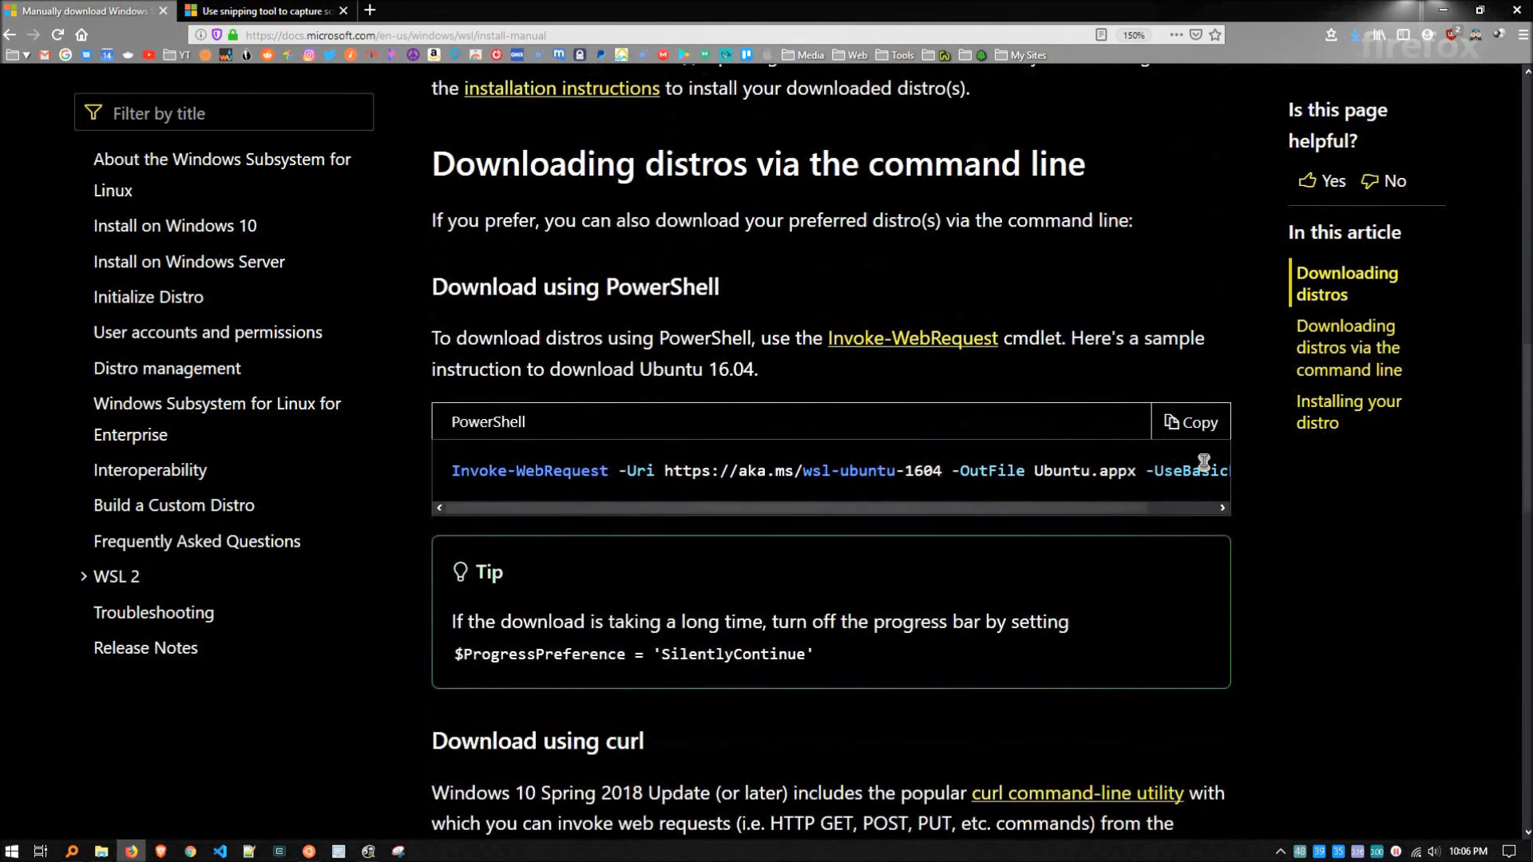
click(1192, 428)
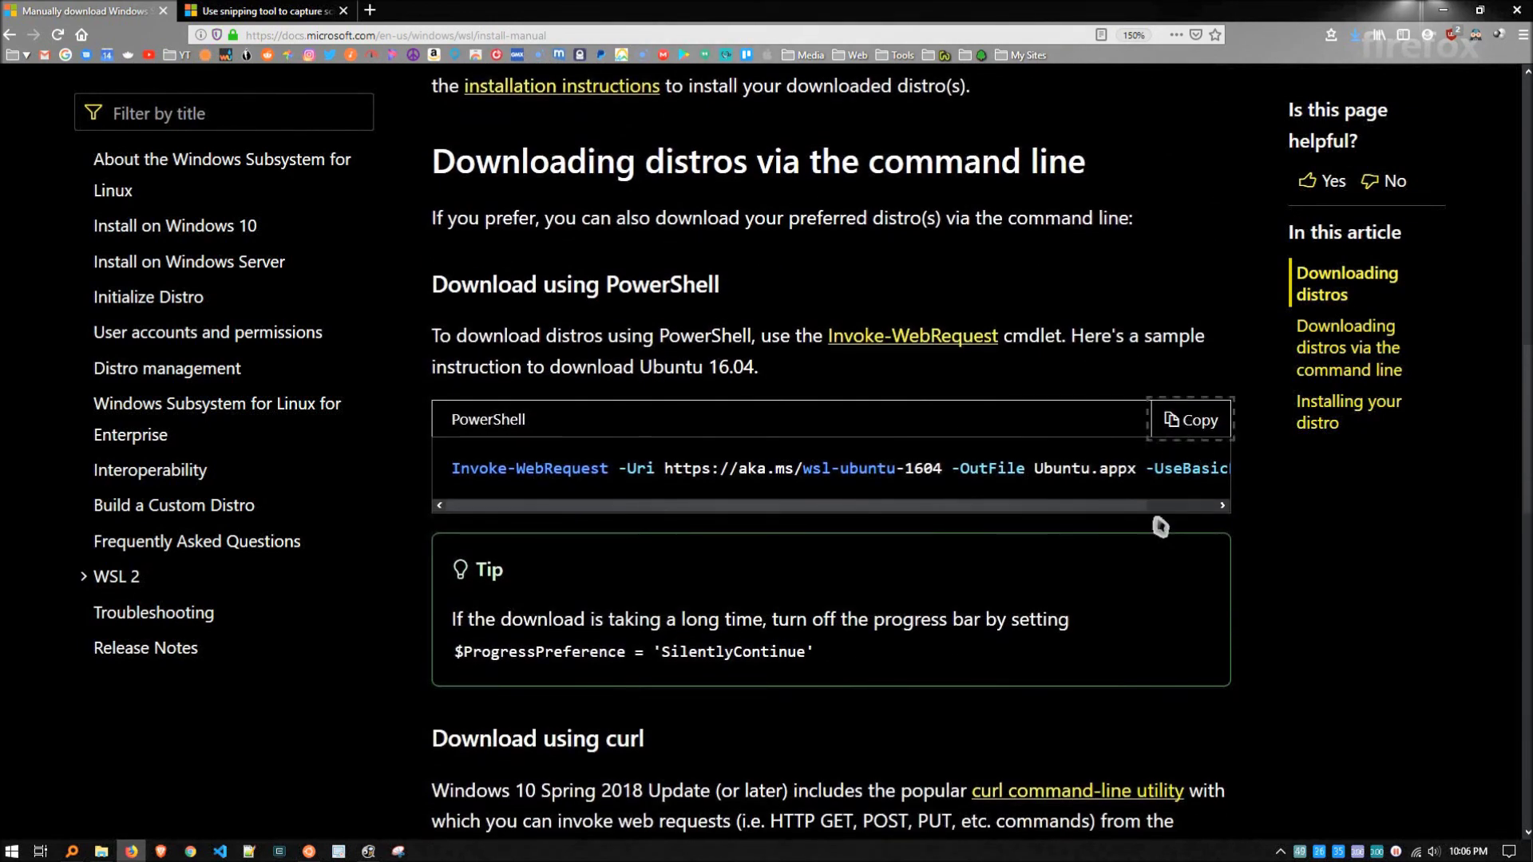
Step: Paste the download command into PowerShell launched from Keypirinha, close it, and minimize Firefox
key(ctrl+super+k)
text(pow)
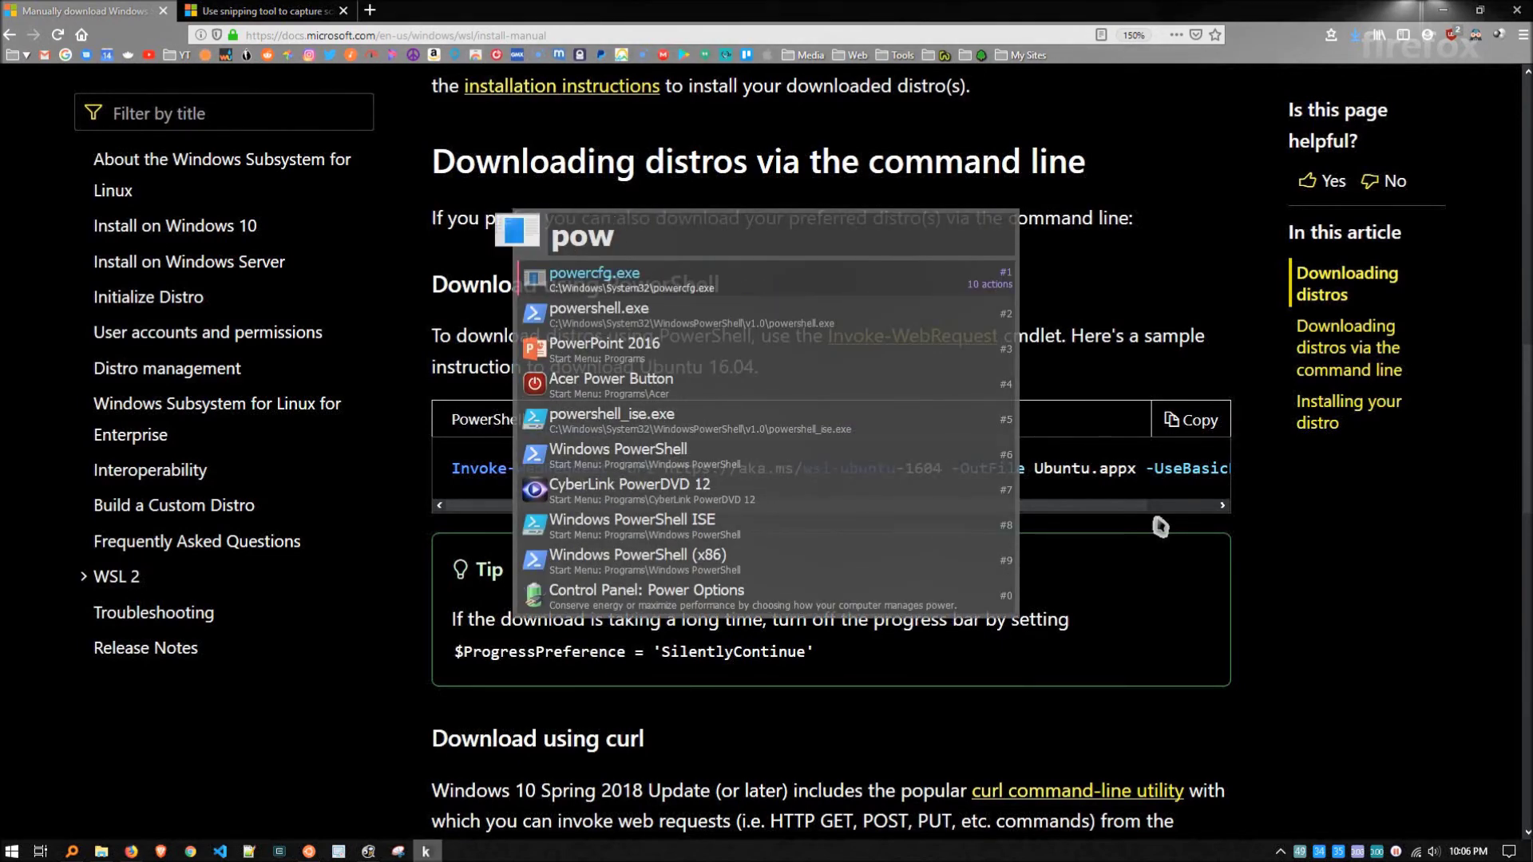
key(Down)
key(Return)
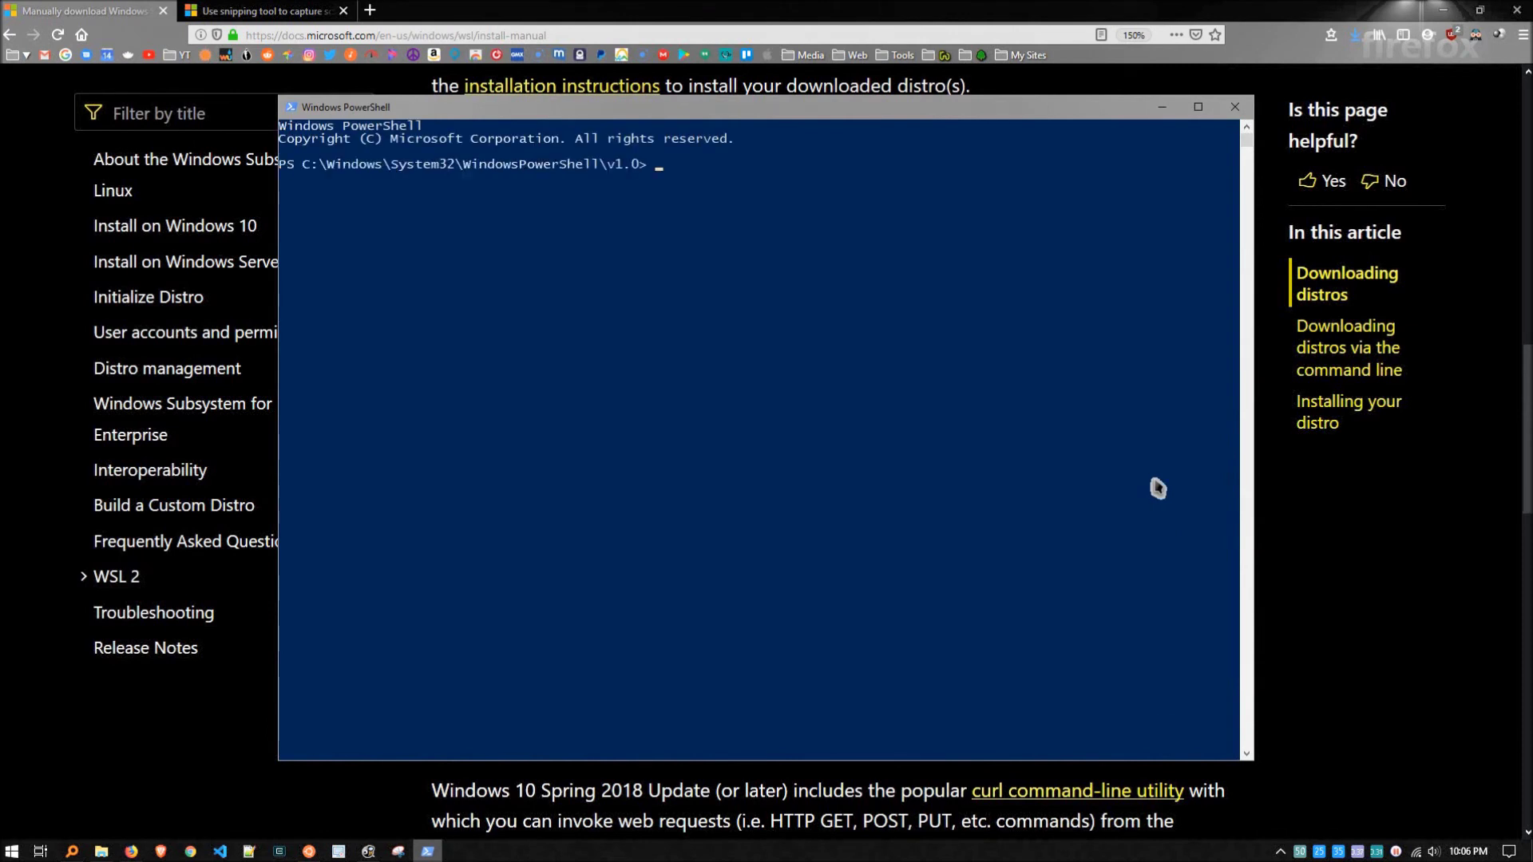
right_click(759, 192)
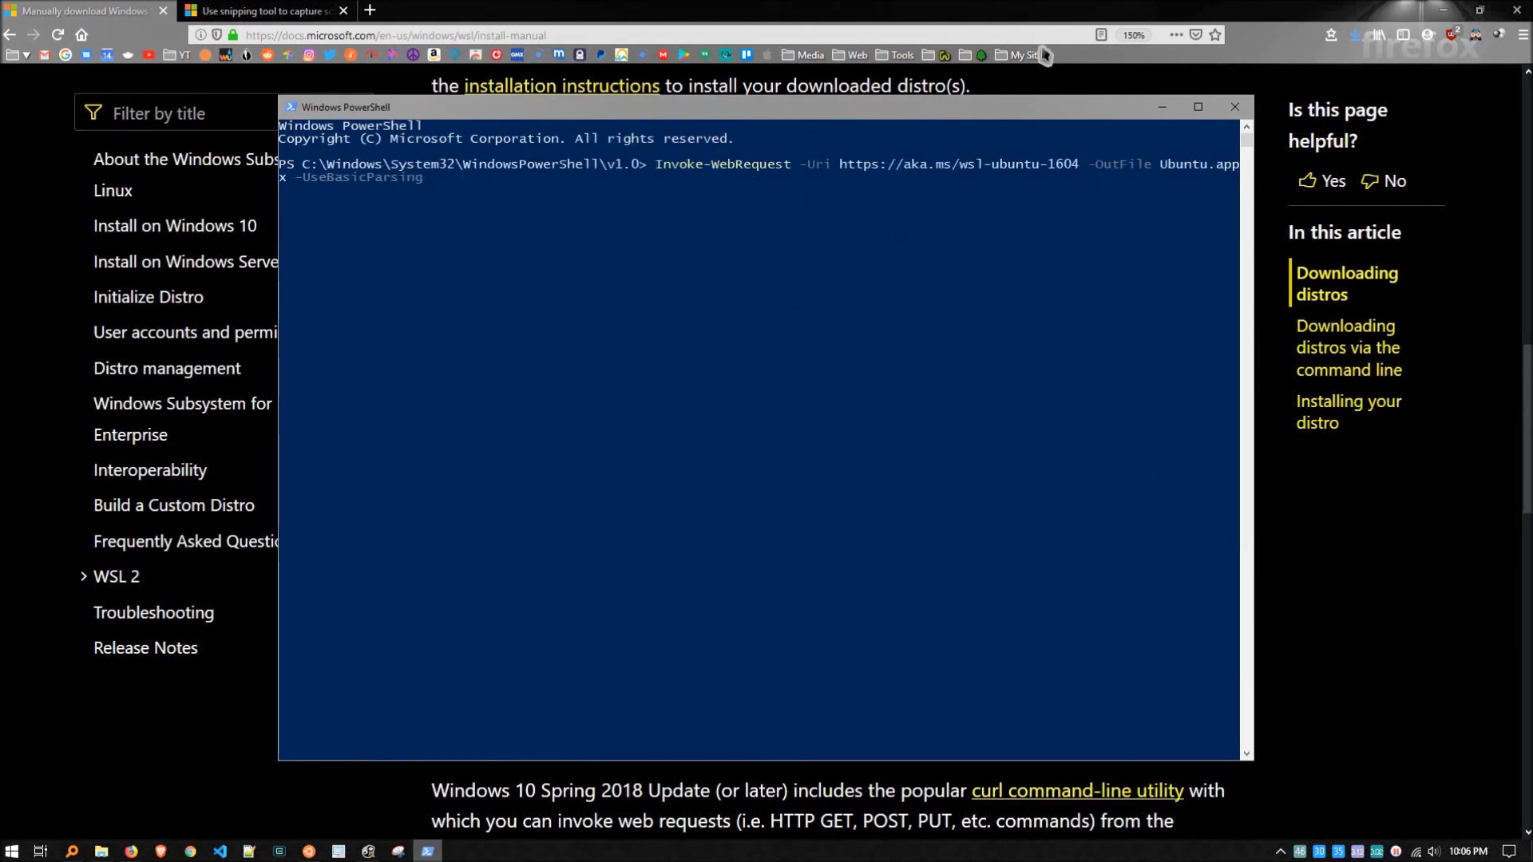
click(1243, 112)
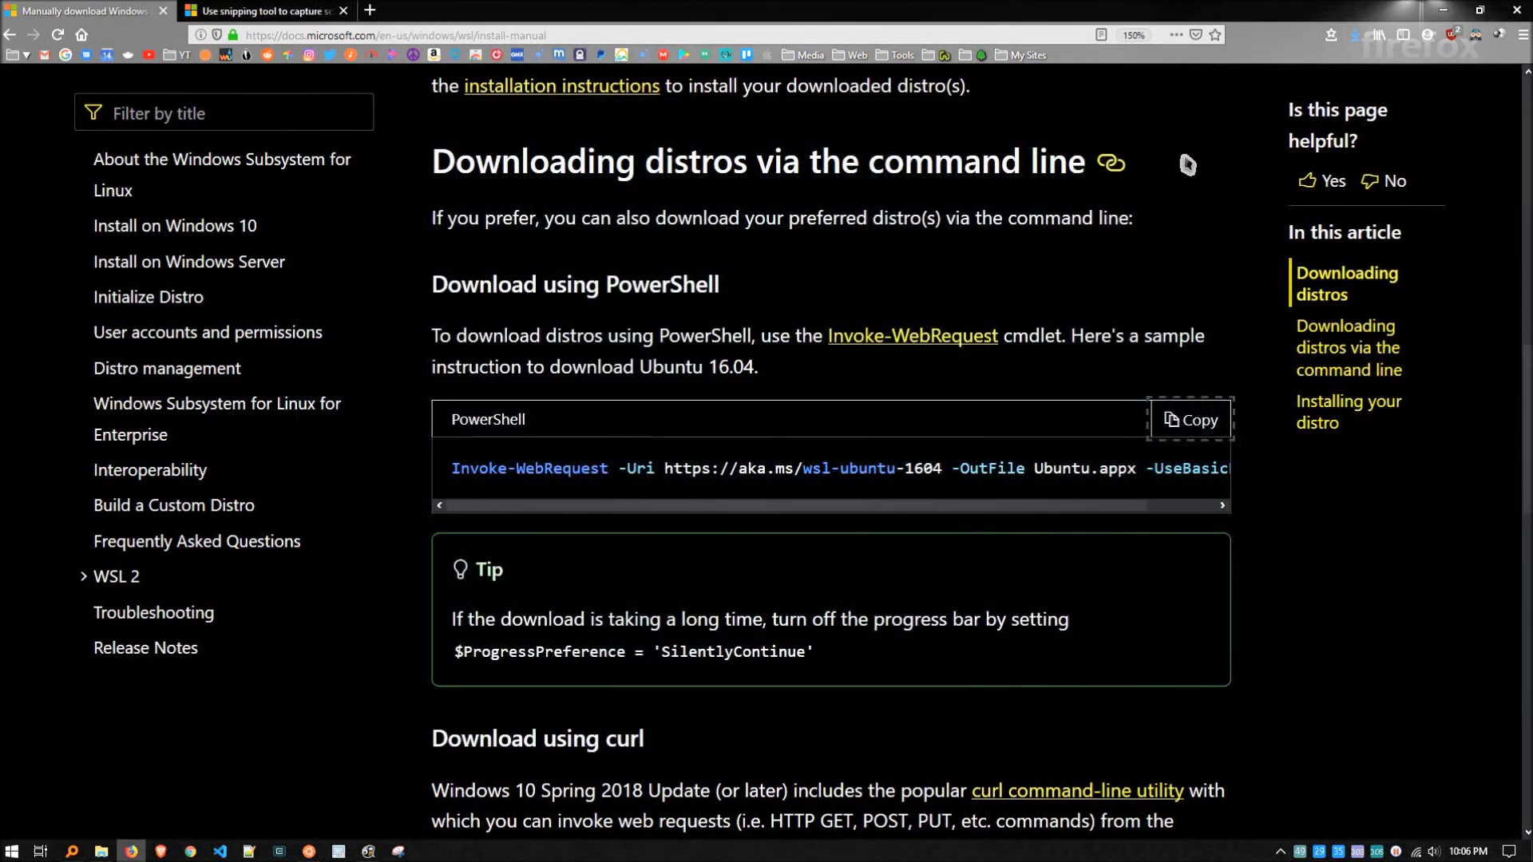
click(1443, 16)
Step: Move the Ubuntu terminal aside, deactivate it, and launch the Snipping Tool from the taskbar
drag(841, 247, 800, 179)
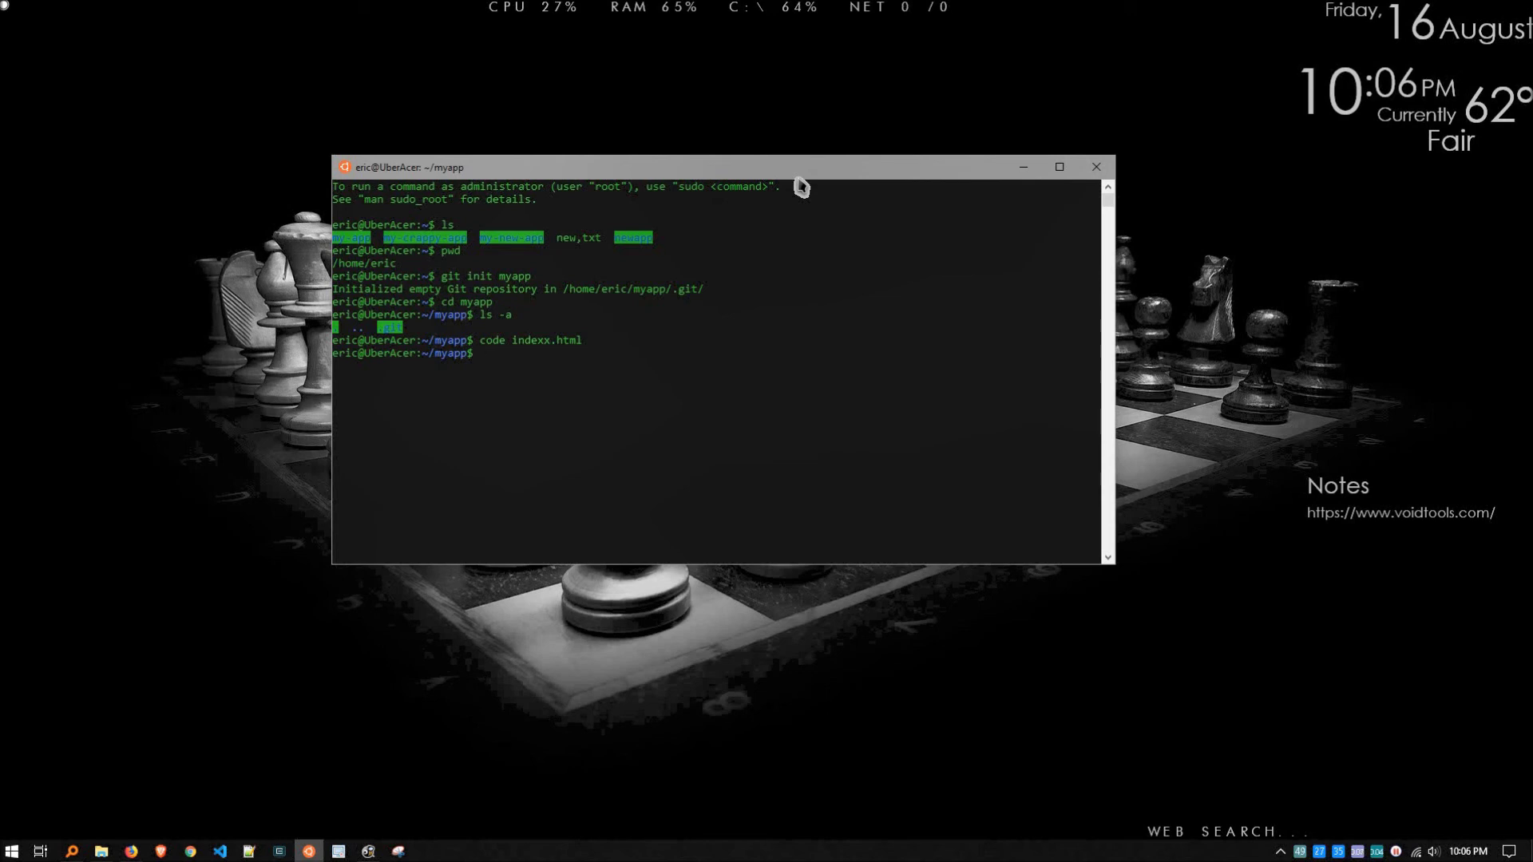
click(96, 266)
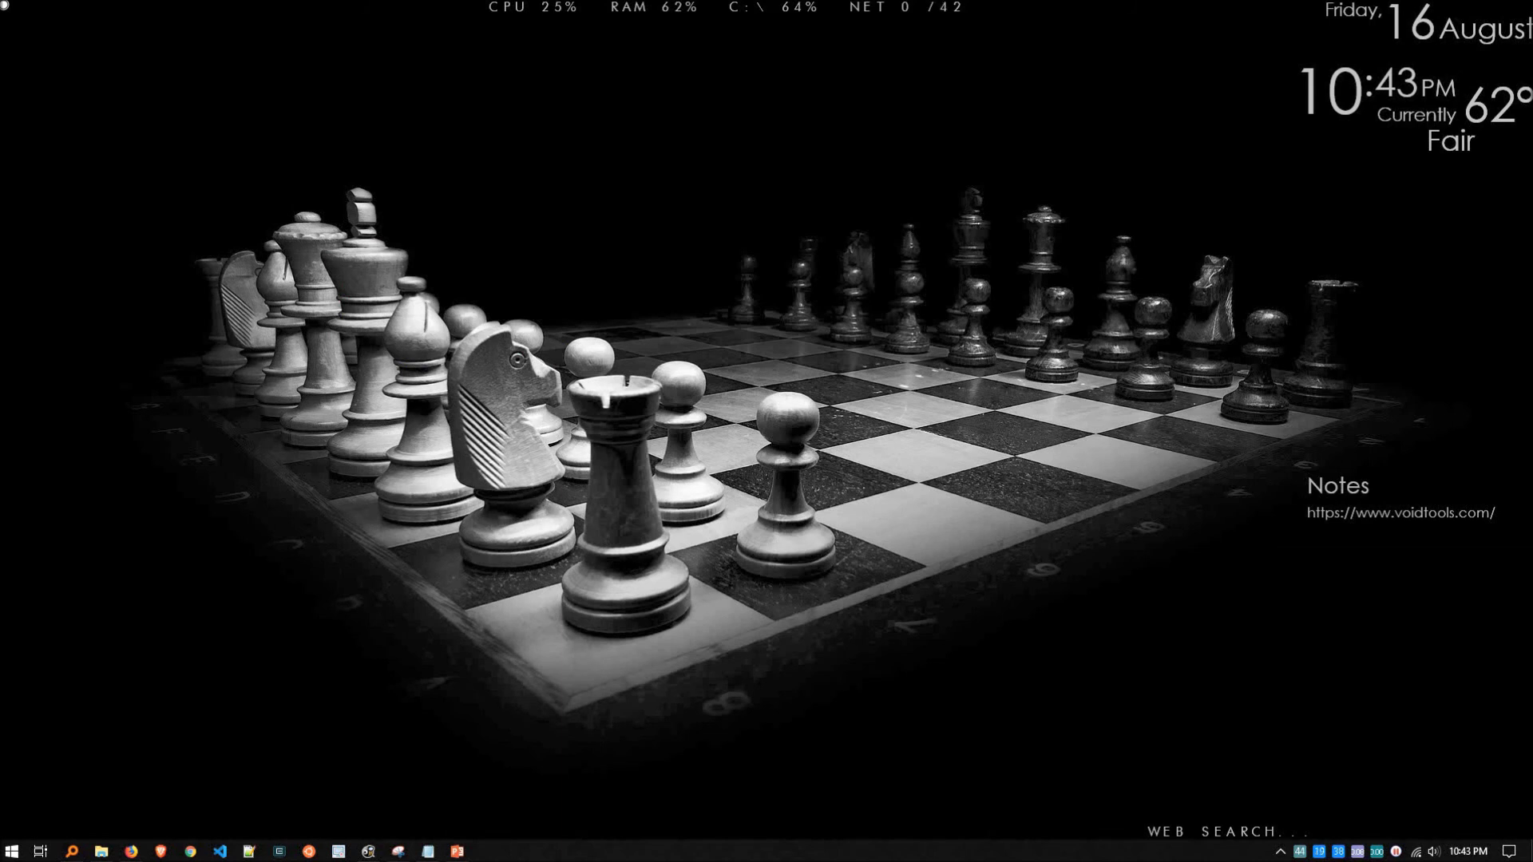
click(397, 851)
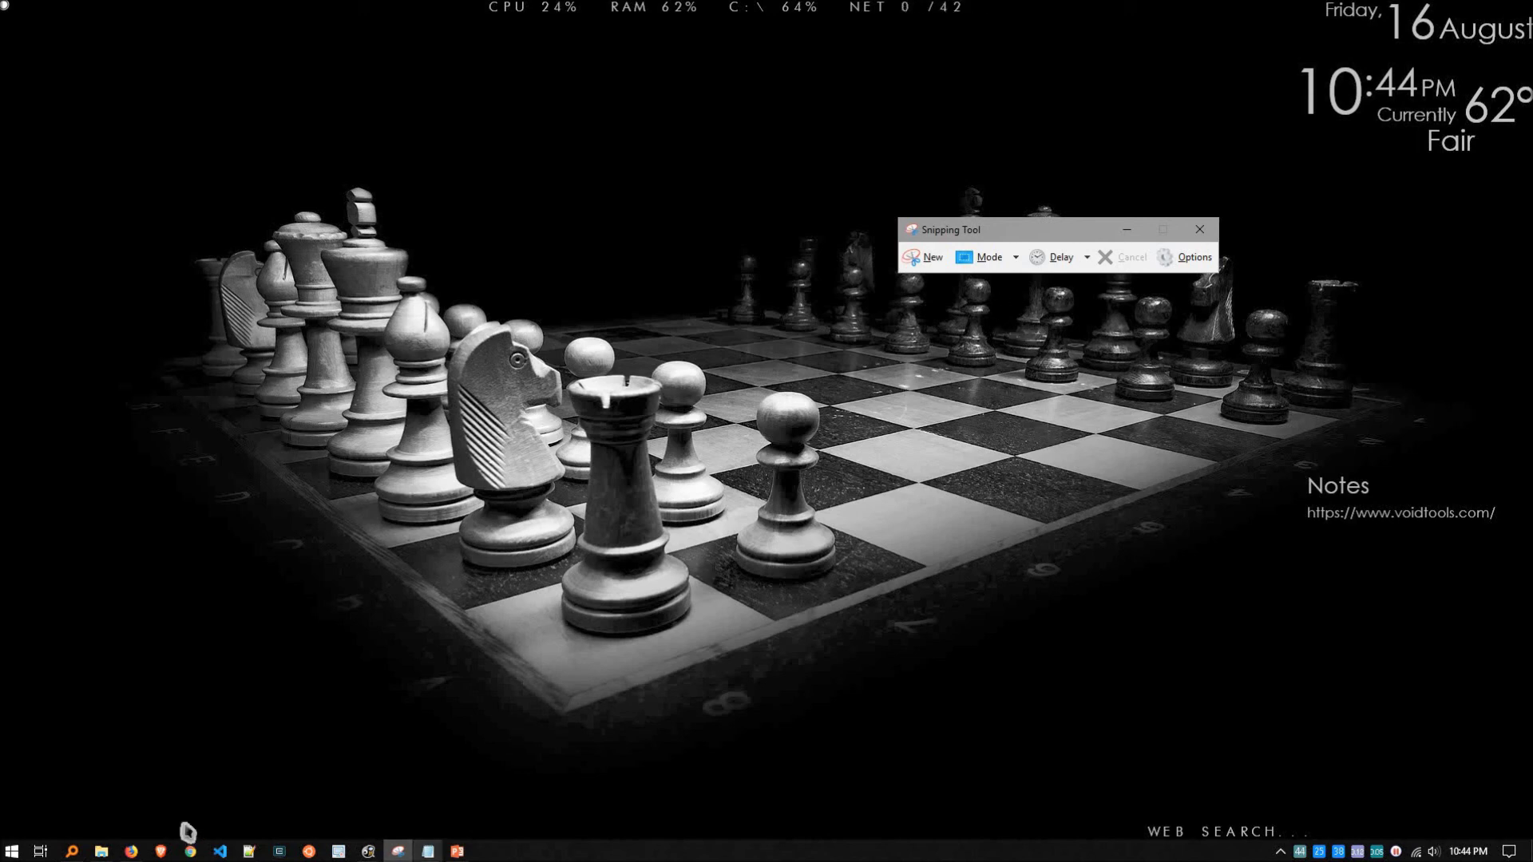
Step: With the Twitter game page showing, take a new rectangular snip of the baseball player photo
click(130, 853)
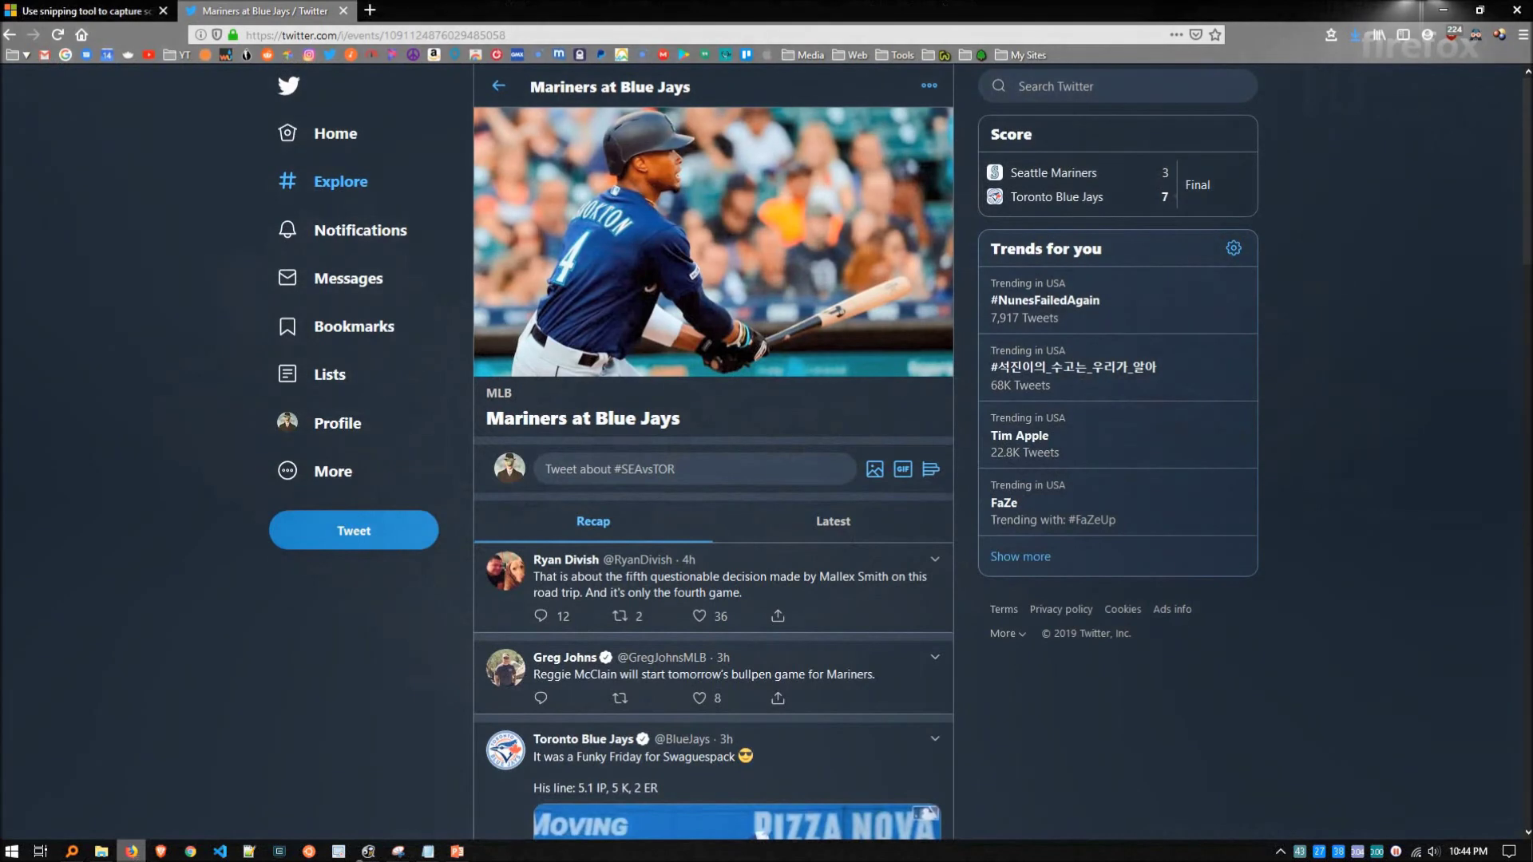
click(397, 851)
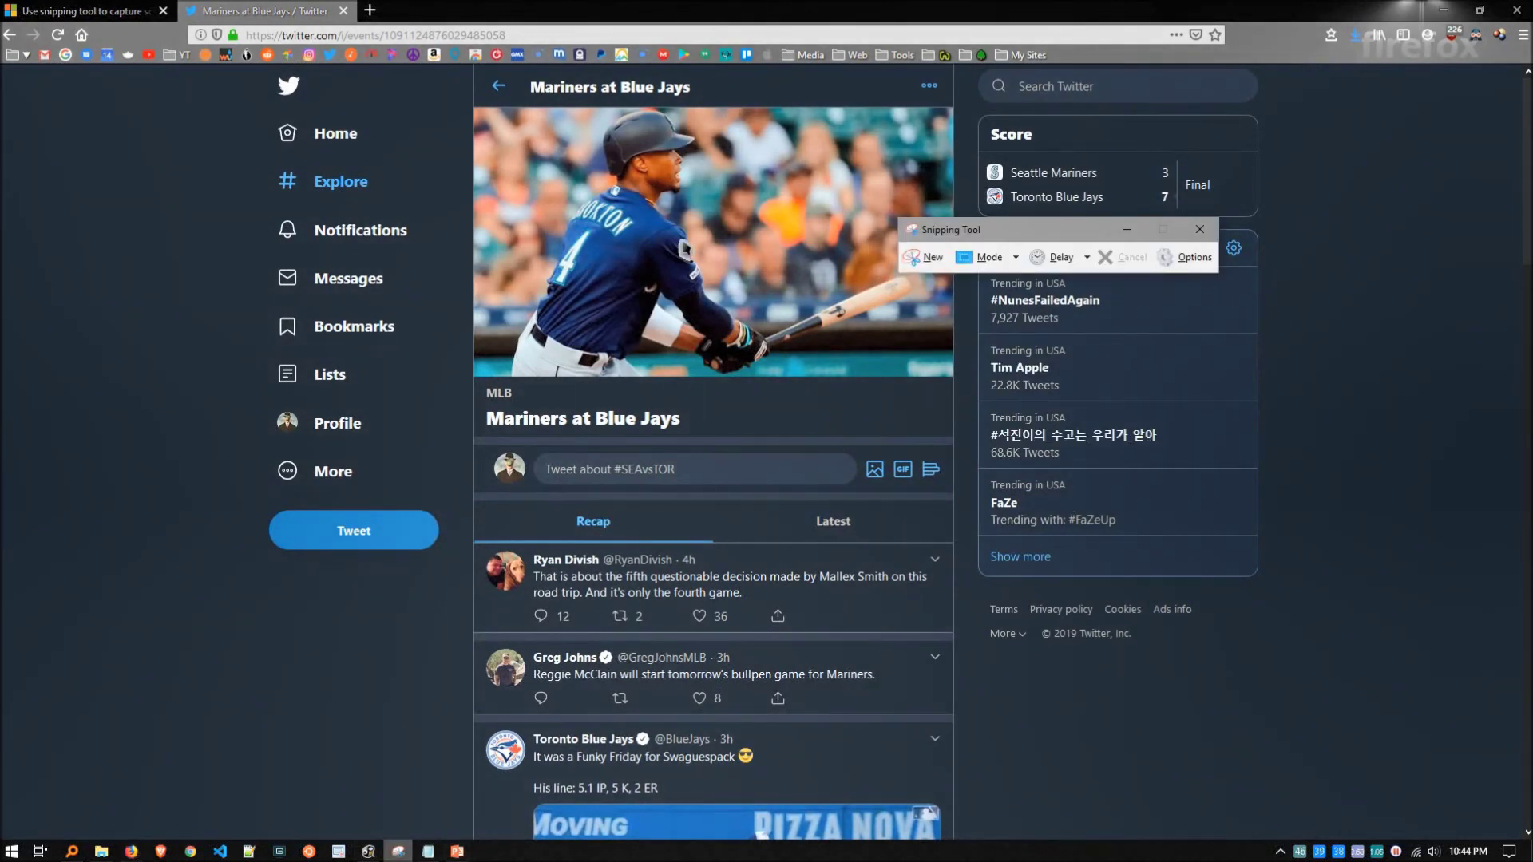
click(934, 268)
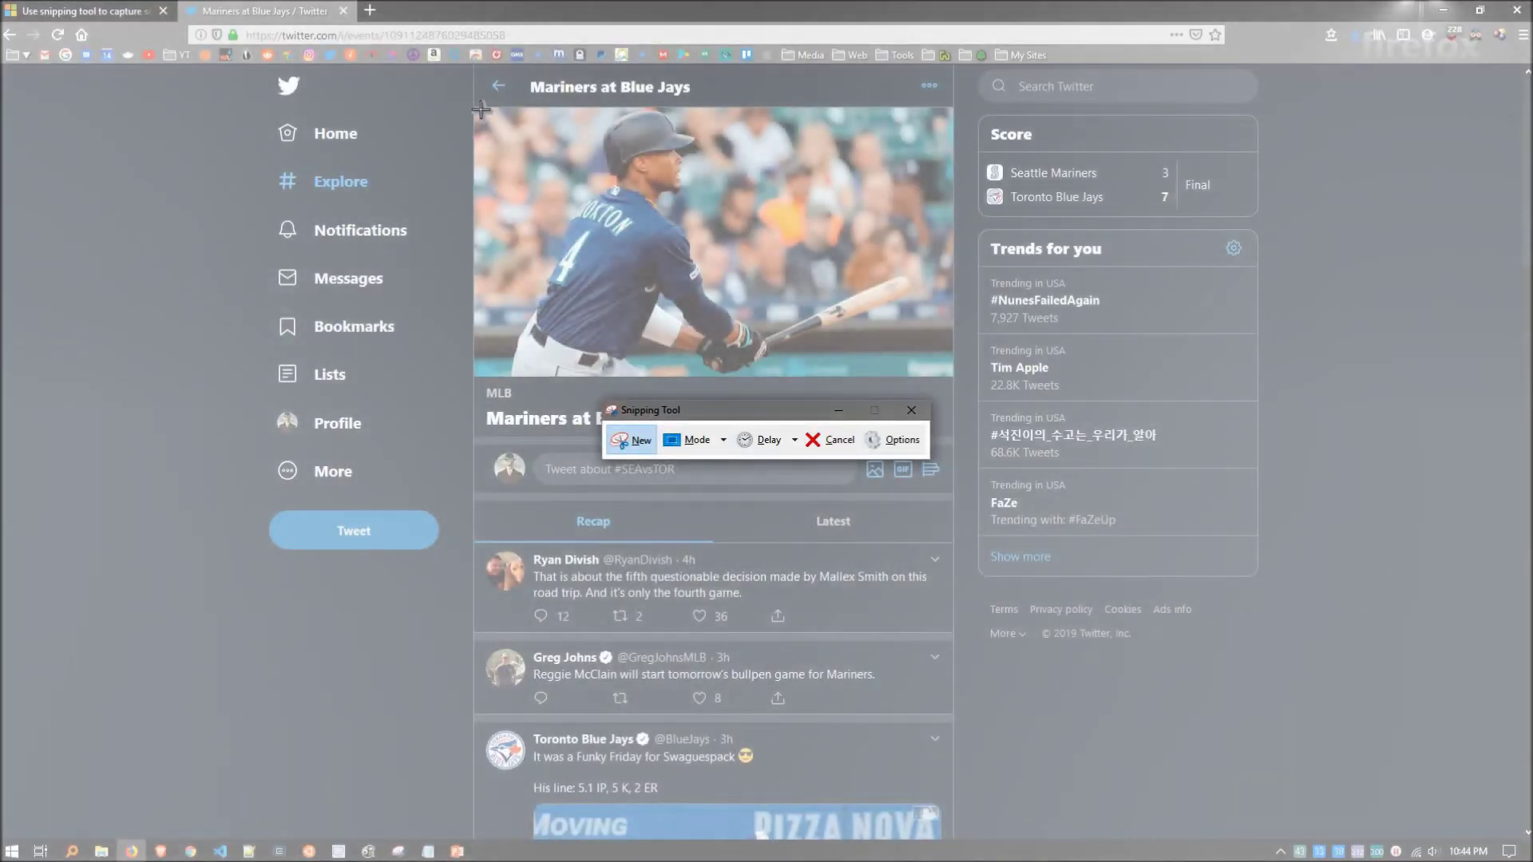
drag(471, 104, 955, 379)
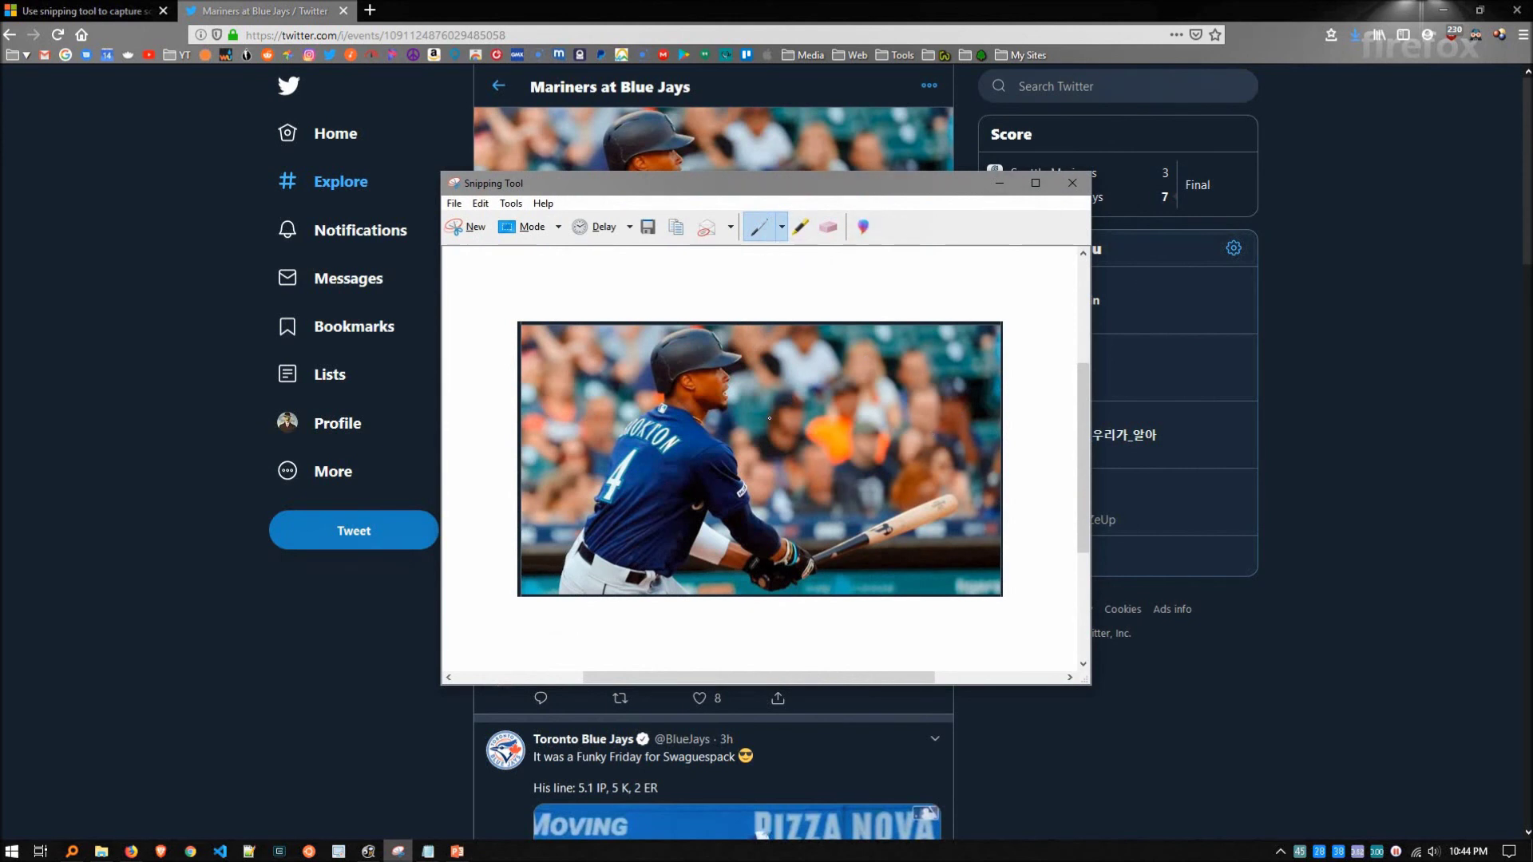
Step: Mark the snip with a looping blue pen line and a yellow highlighter stroke
mouse_move(872, 407)
mouse_down()
mouse_move(872, 427)
mouse_move(899, 423)
mouse_up()
click(801, 227)
mouse_move(786, 347)
mouse_down()
mouse_move(869, 371)
mouse_move(734, 395)
mouse_up()
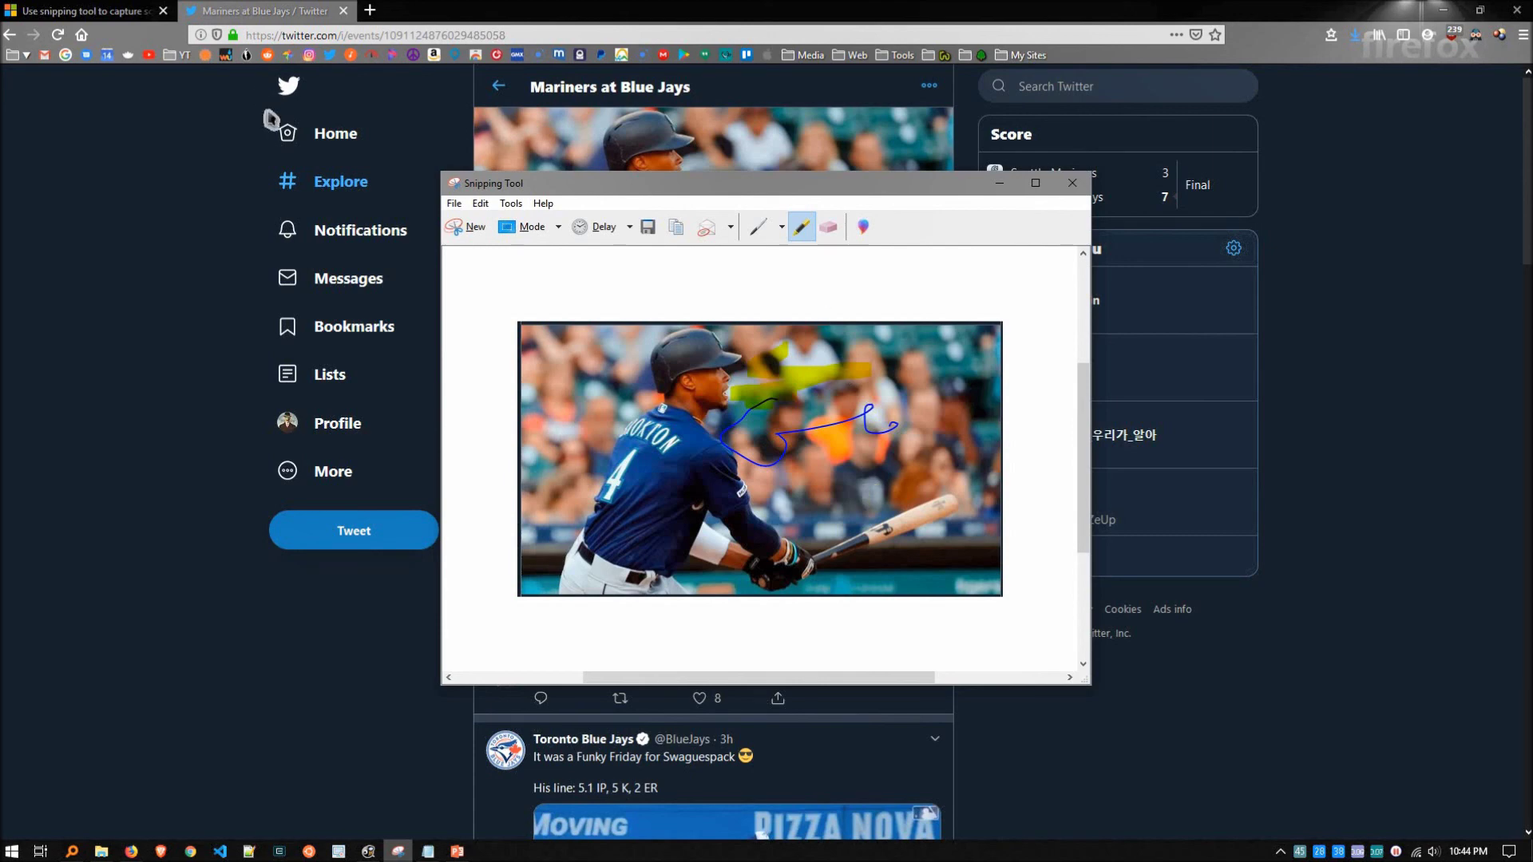
click(95, 13)
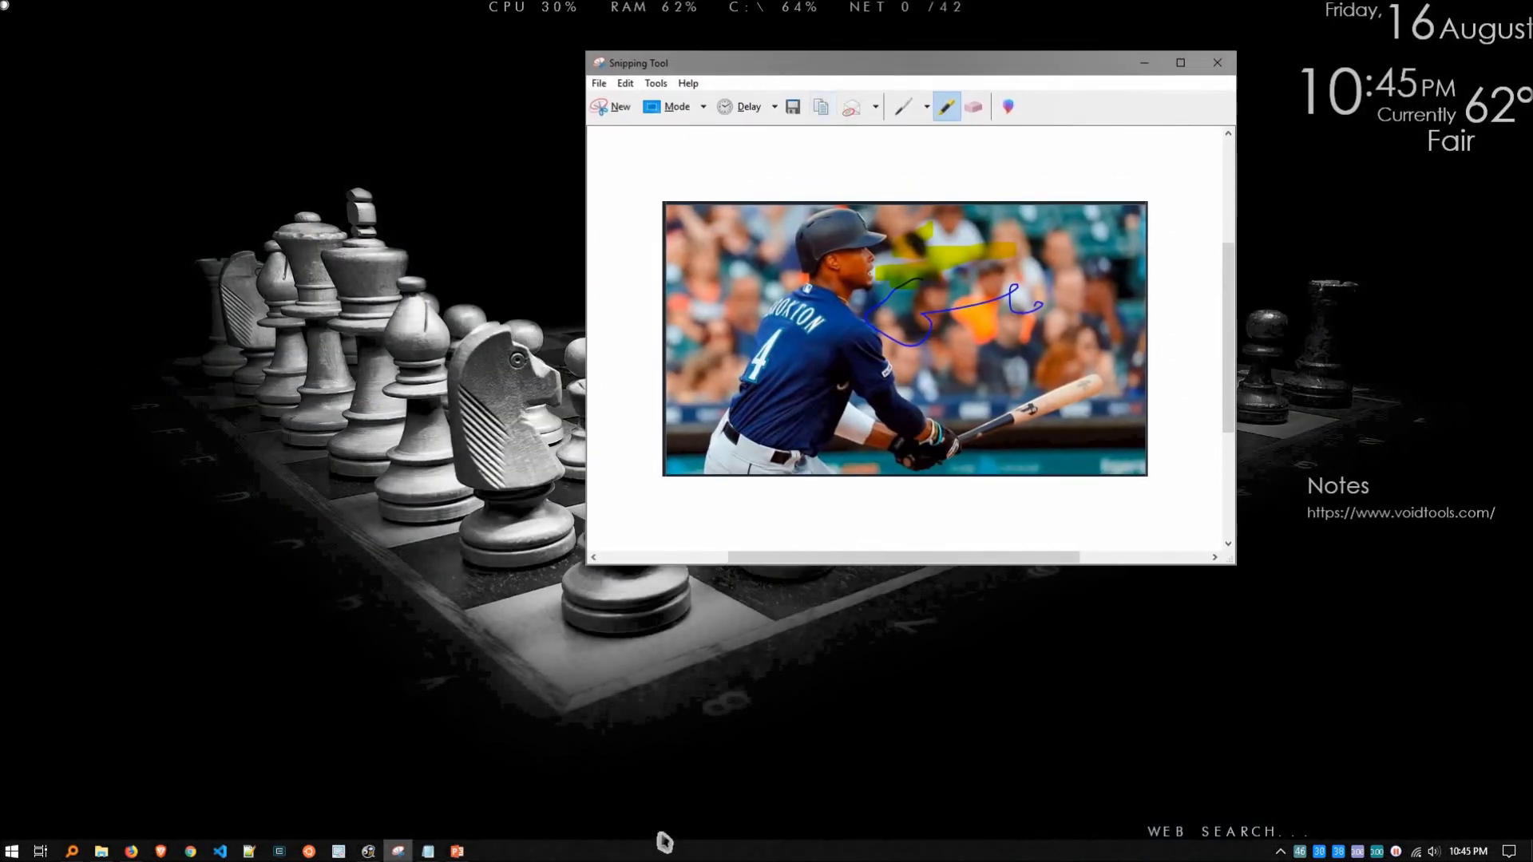
Step: Close the marked-up batter snip in Snipping Tool, declining to save changes
right_click(401, 853)
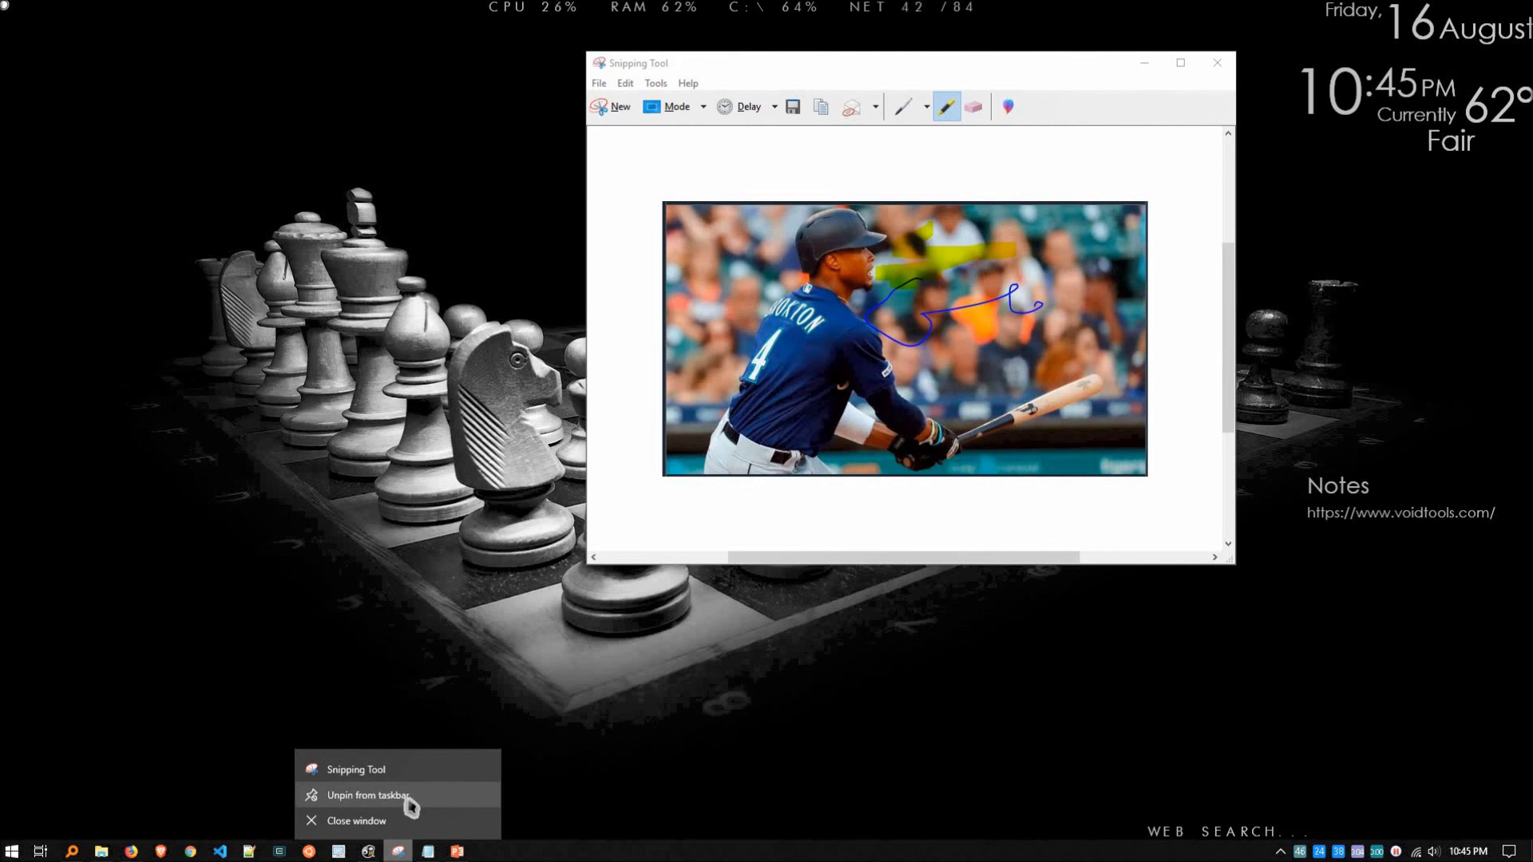
click(857, 741)
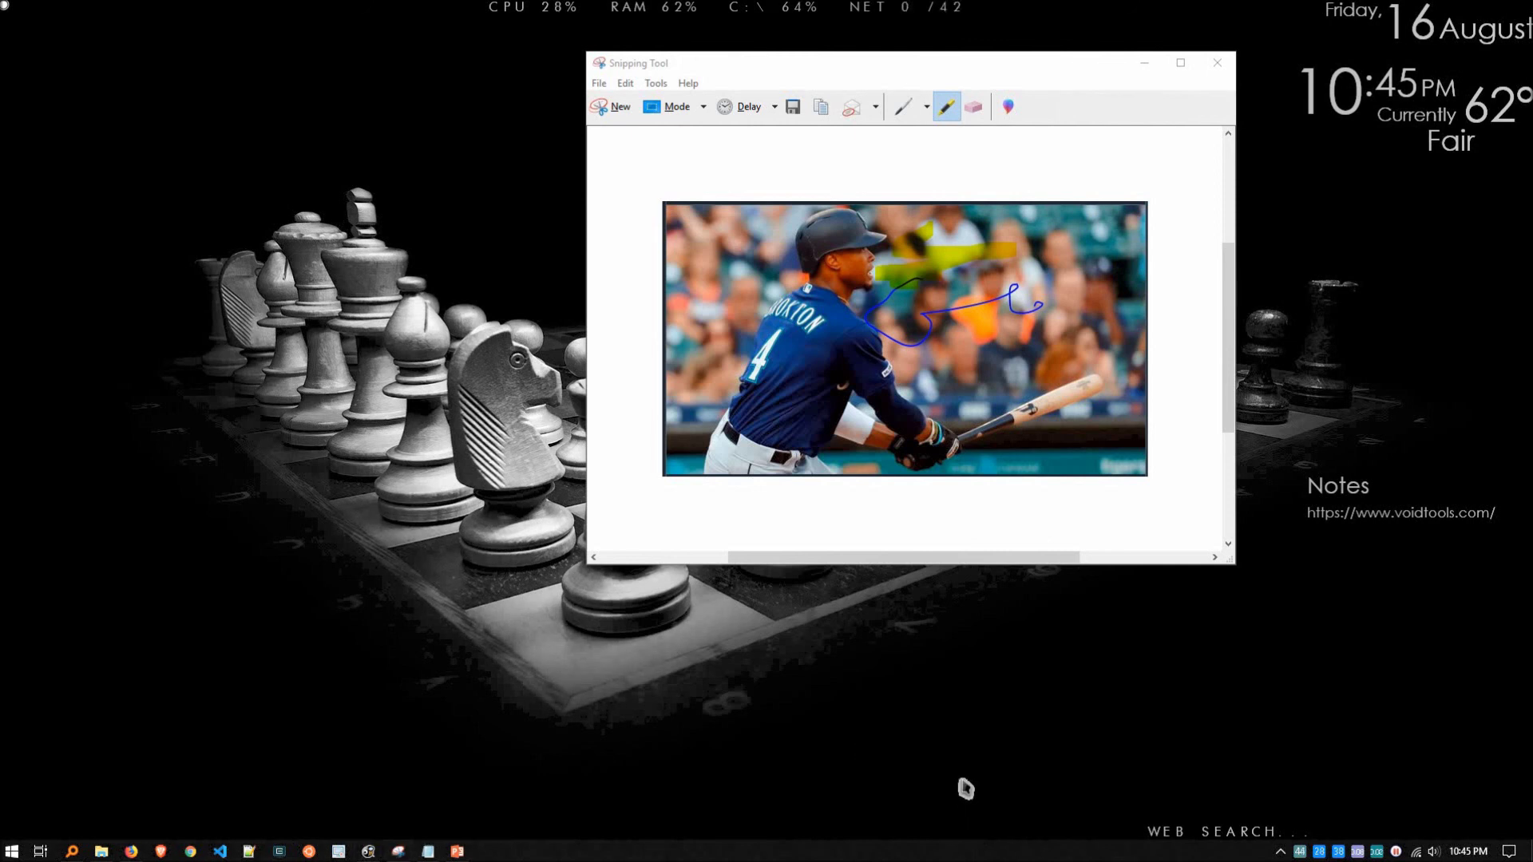
click(1219, 67)
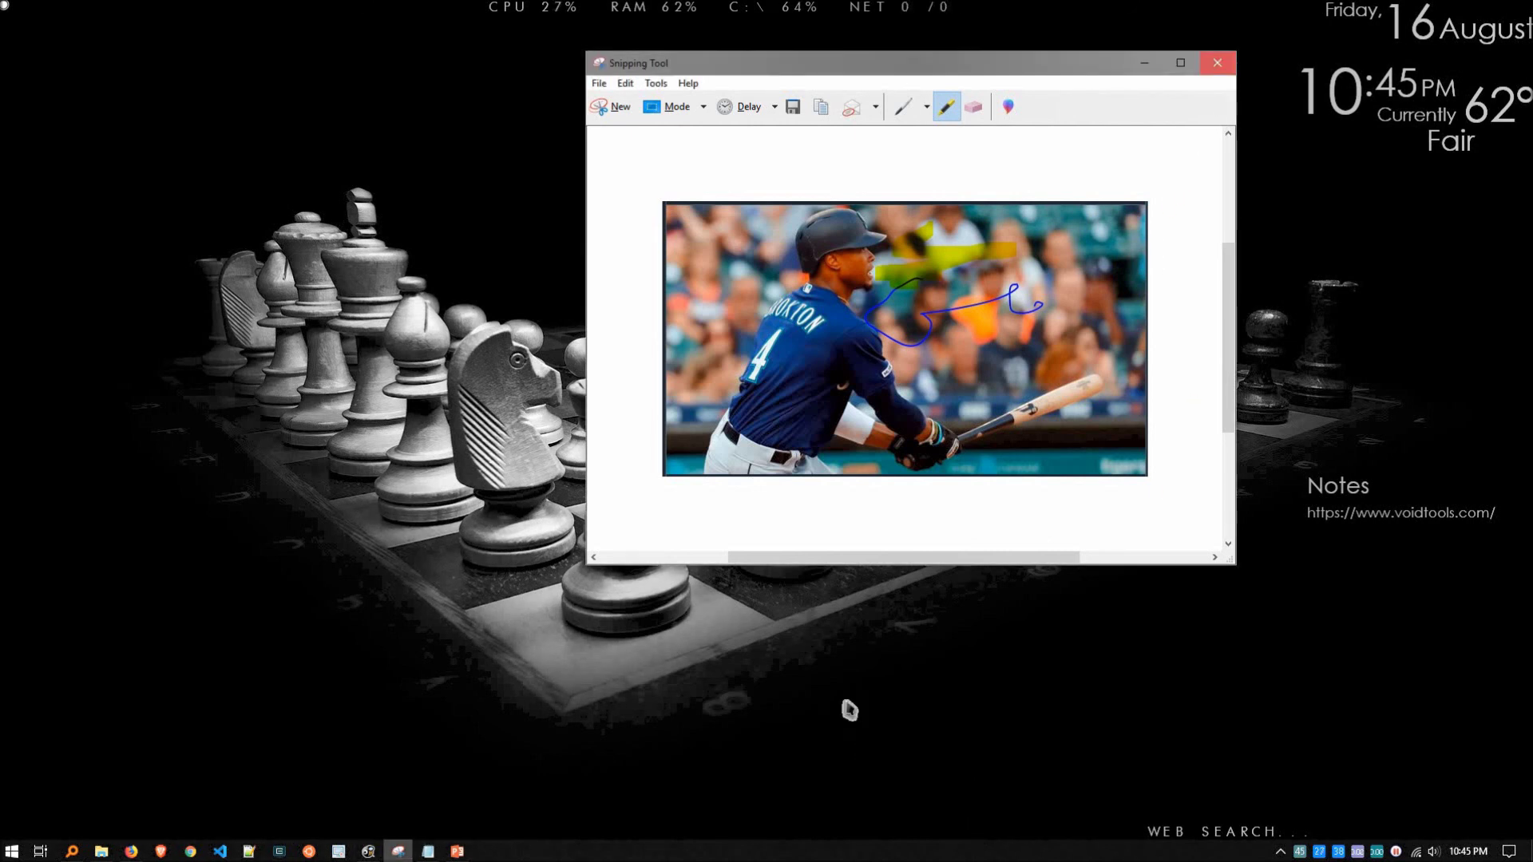
key(Return)
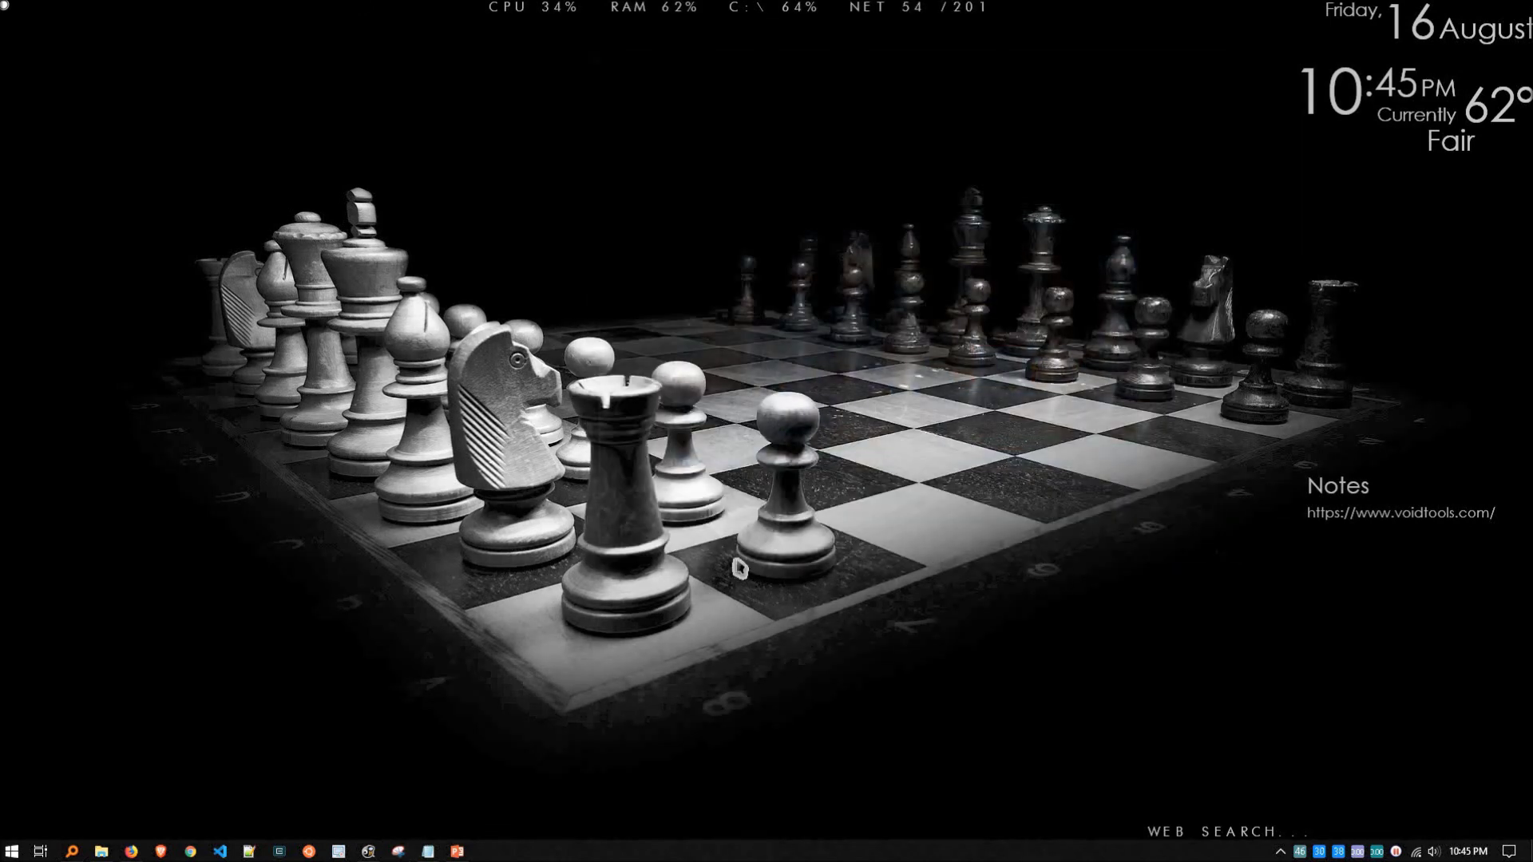